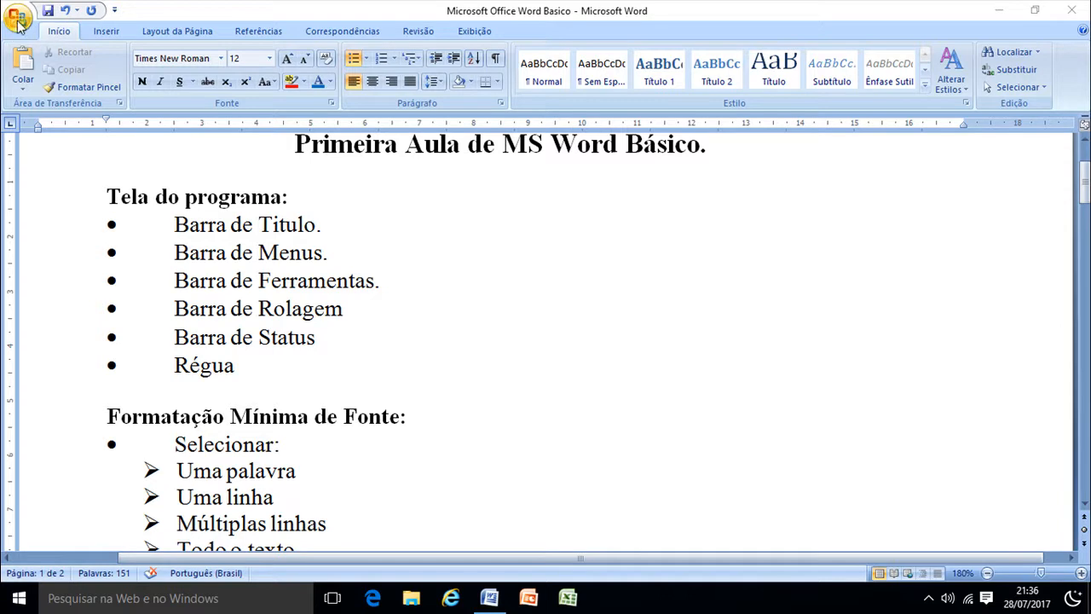
Point out the Office button, and highlight the "Barra de Menus" and "Barra de Ferramentas" items in the Tela do programa list.
{"action": "left_click", "coordinate": [18, 19]}
{"action": "left_click", "coordinate": [18, 22]}
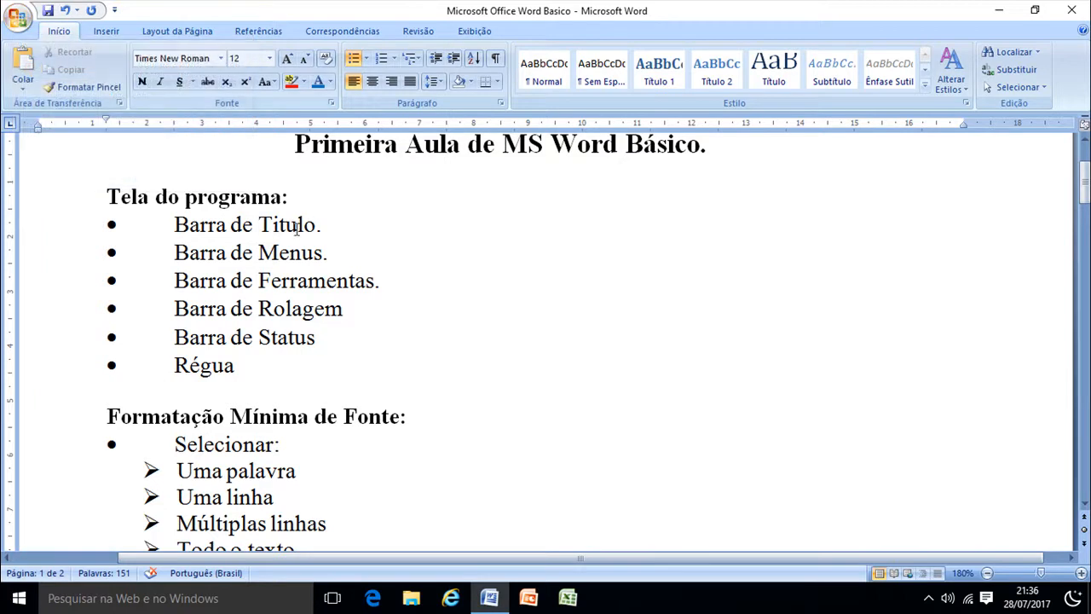
{"action": "left_click_drag", "start_coordinate": [323, 254], "coordinate": [175, 253]}
{"action": "left_click", "coordinate": [232, 252]}
{"action": "left_click_drag", "start_coordinate": [374, 281], "coordinate": [174, 281]}
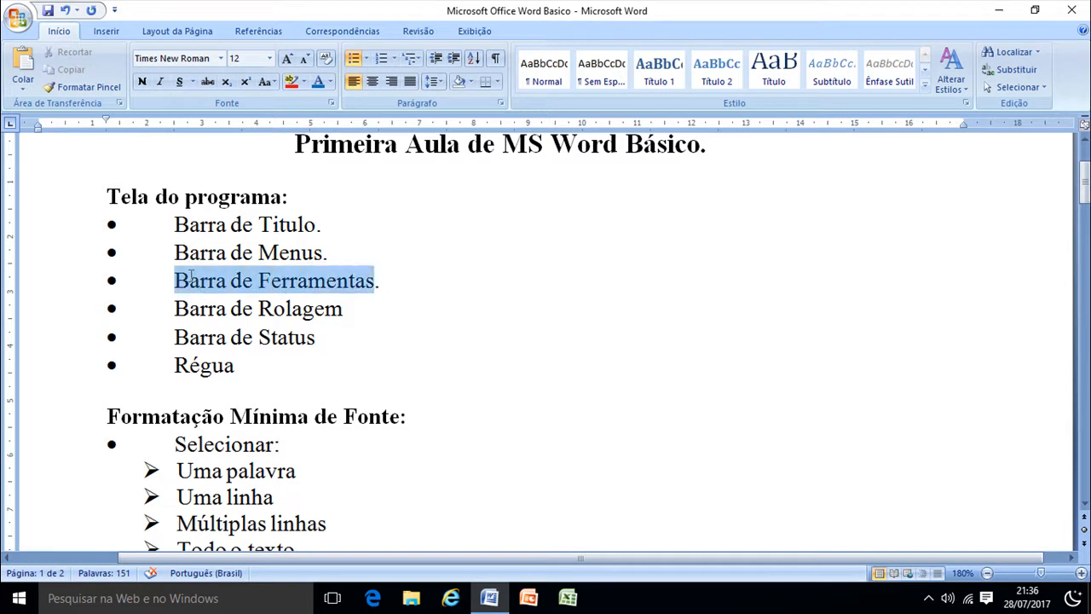
Look through the Inserir, Layout da Página and Exibição command sets, and return to the Início commands.
{"action": "left_click", "coordinate": [175, 32]}
{"action": "left_click", "coordinate": [111, 32]}
{"action": "left_click", "coordinate": [175, 32]}
{"action": "left_click", "coordinate": [484, 37]}
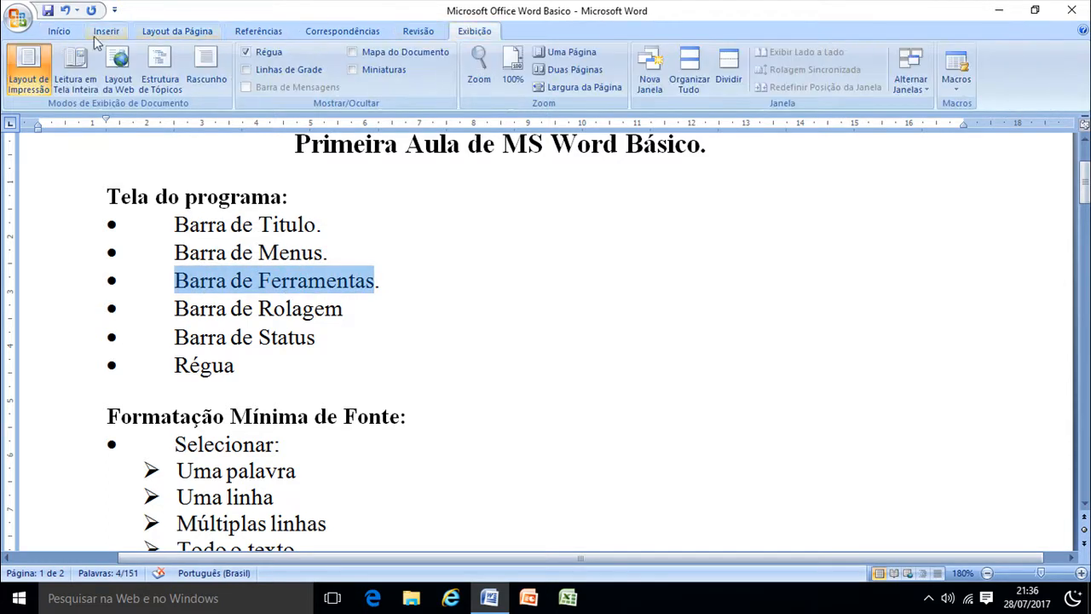
{"action": "left_click", "coordinate": [60, 32]}
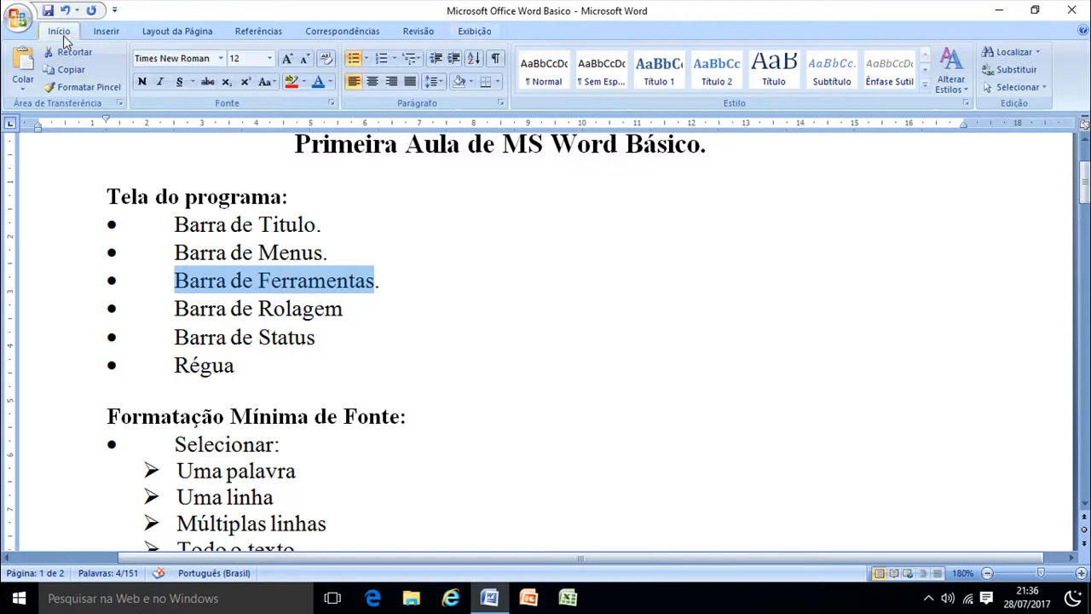
Highlight the "Barra de Ferramentas" and "Barra de Rolagem" items in the Tela do programa list.
{"action": "left_click", "coordinate": [341, 311]}
{"action": "left_click_drag", "start_coordinate": [374, 283], "coordinate": [174, 281]}
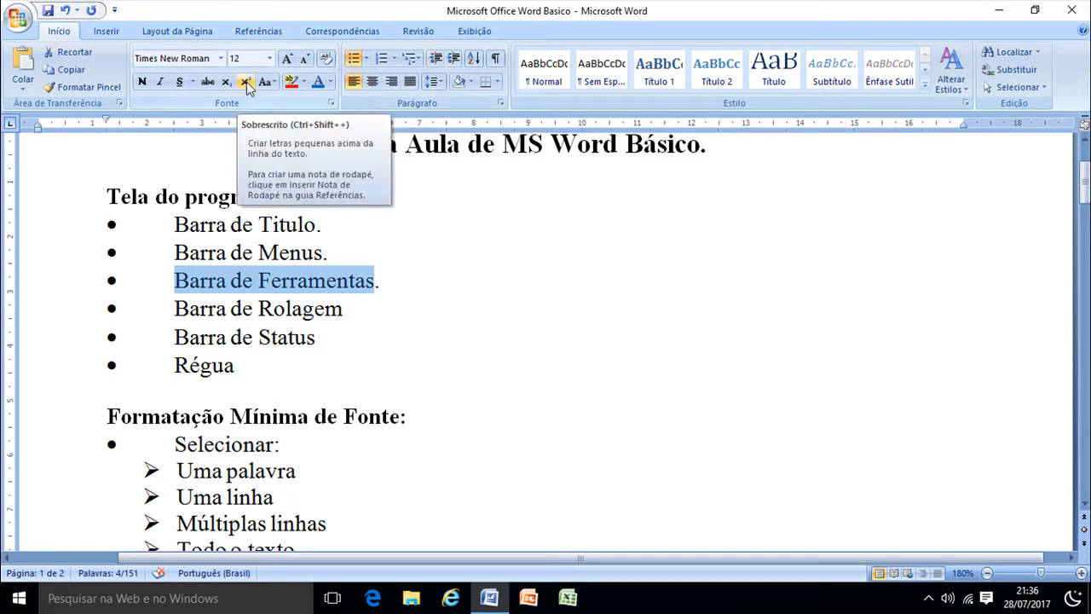
{"action": "left_click", "coordinate": [327, 283]}
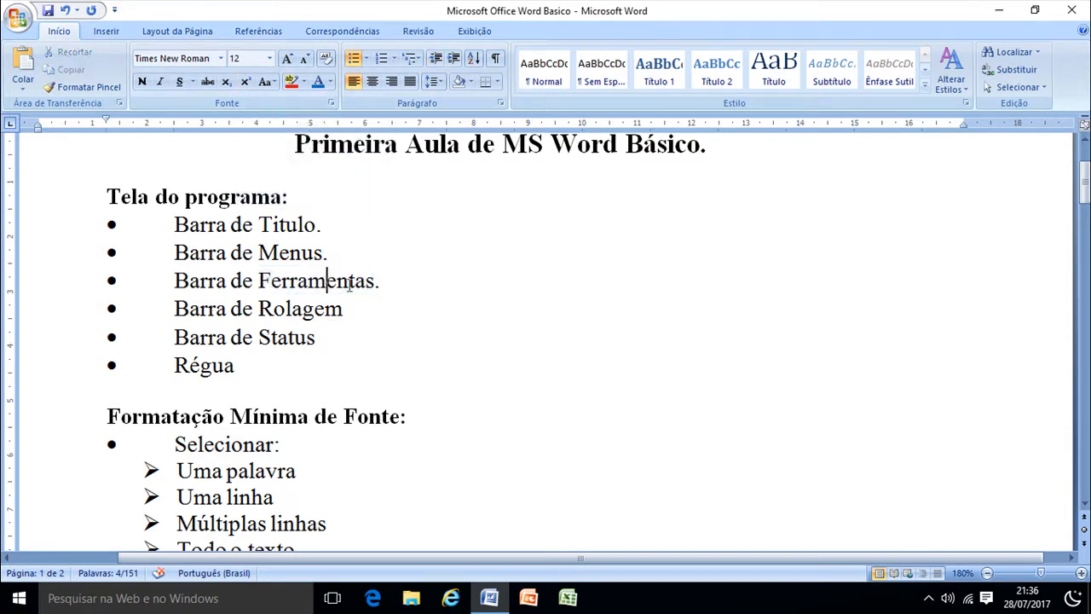
{"action": "left_click_drag", "start_coordinate": [372, 284], "coordinate": [195, 293]}
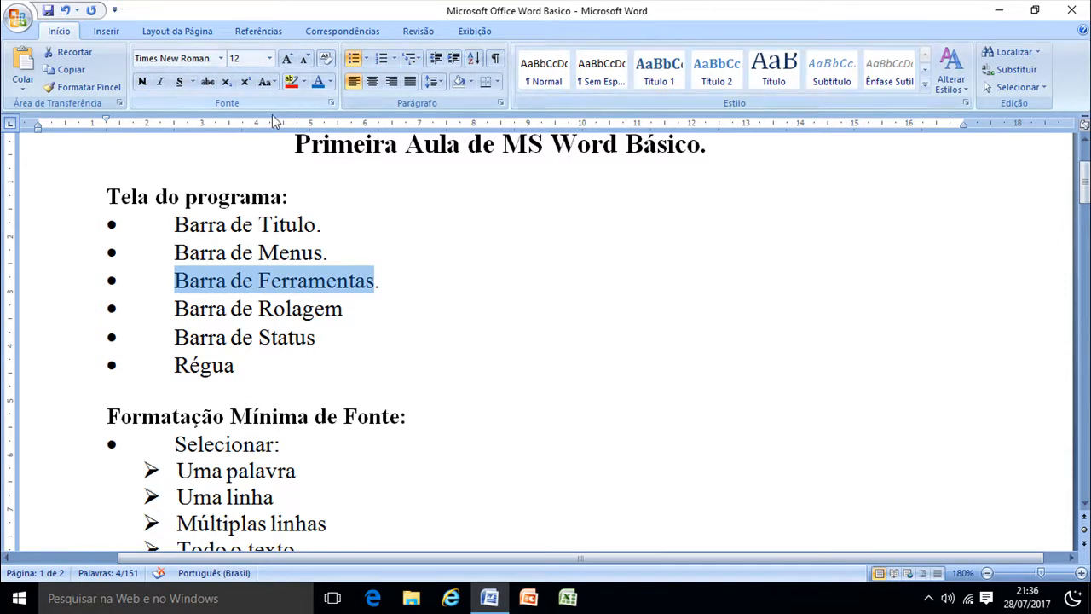
{"action": "left_click_drag", "start_coordinate": [345, 309], "coordinate": [277, 309]}
{"action": "left_click", "coordinate": [345, 337]}
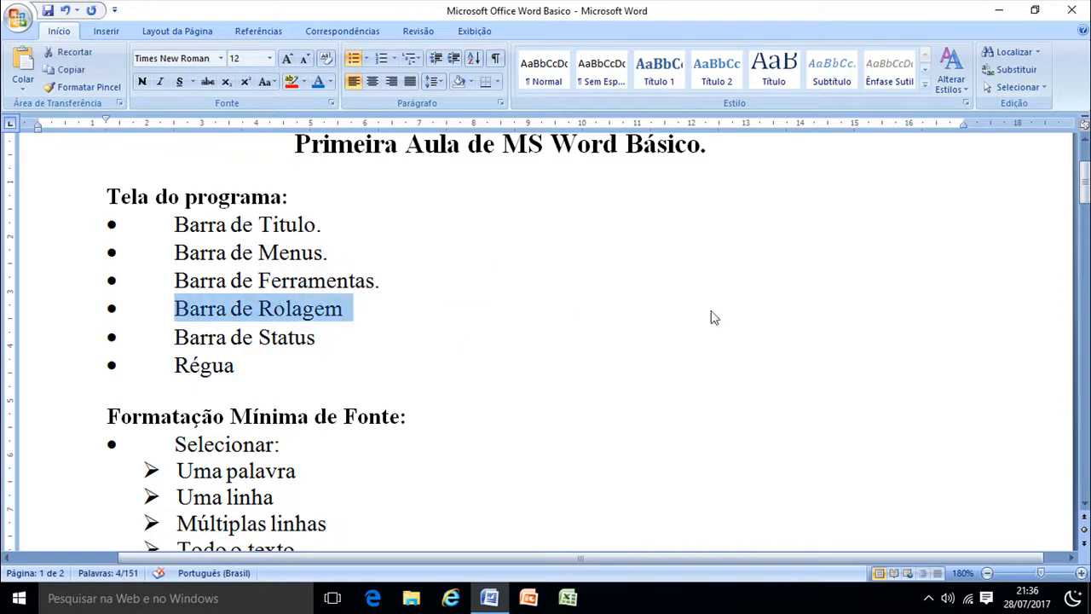
Browse the document from its title down to the Salvamento item and back up to the Tela do programa section.
{"action": "scroll", "coordinate": [923, 302], "scroll_direction": "down", "scroll_amount": 10}
{"action": "scroll", "coordinate": [980, 350], "scroll_direction": "up", "scroll_amount": 10}
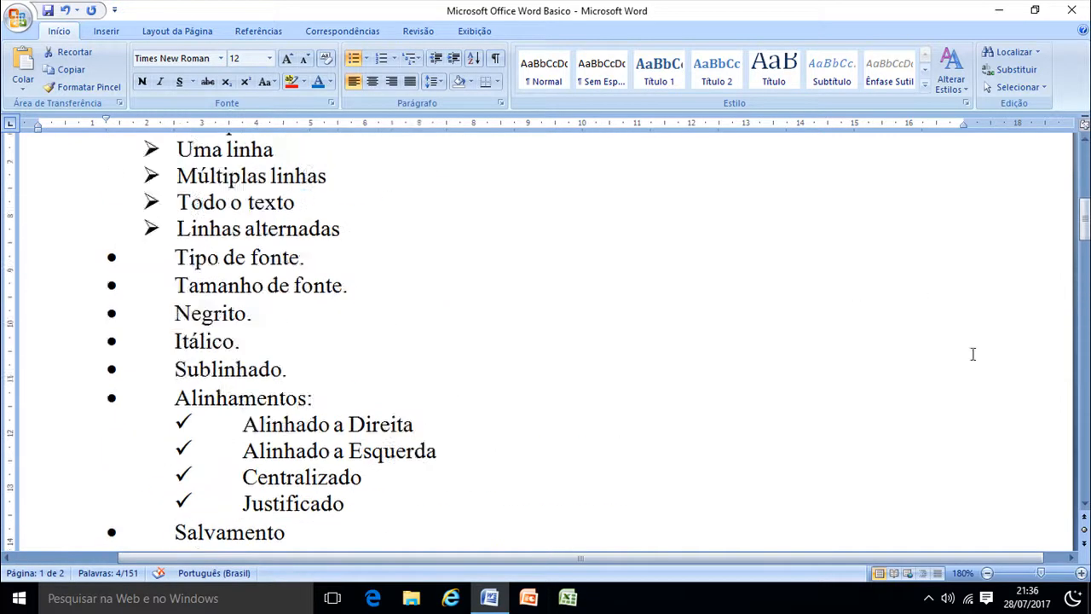
{"action": "mouse_move", "coordinate": [1085, 171]}
{"action": "left_mouse_down"}
{"action": "mouse_move", "coordinate": [1086, 263]}
{"action": "mouse_move", "coordinate": [1085, 169]}
{"action": "left_mouse_up"}
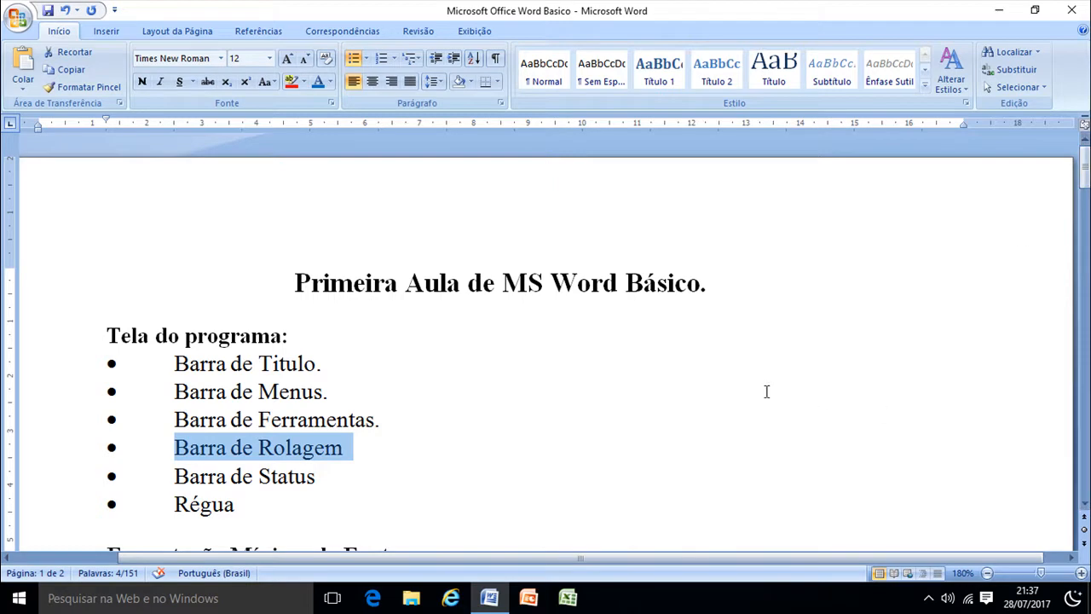
{"action": "scroll", "coordinate": [766, 391], "scroll_direction": "down", "scroll_amount": 3}
{"action": "scroll", "coordinate": [779, 367], "scroll_direction": "up", "scroll_amount": 3}
{"action": "mouse_move", "coordinate": [1085, 176]}
{"action": "left_mouse_down"}
{"action": "mouse_move", "coordinate": [1085, 289]}
{"action": "mouse_move", "coordinate": [1085, 173]}
{"action": "left_mouse_up"}
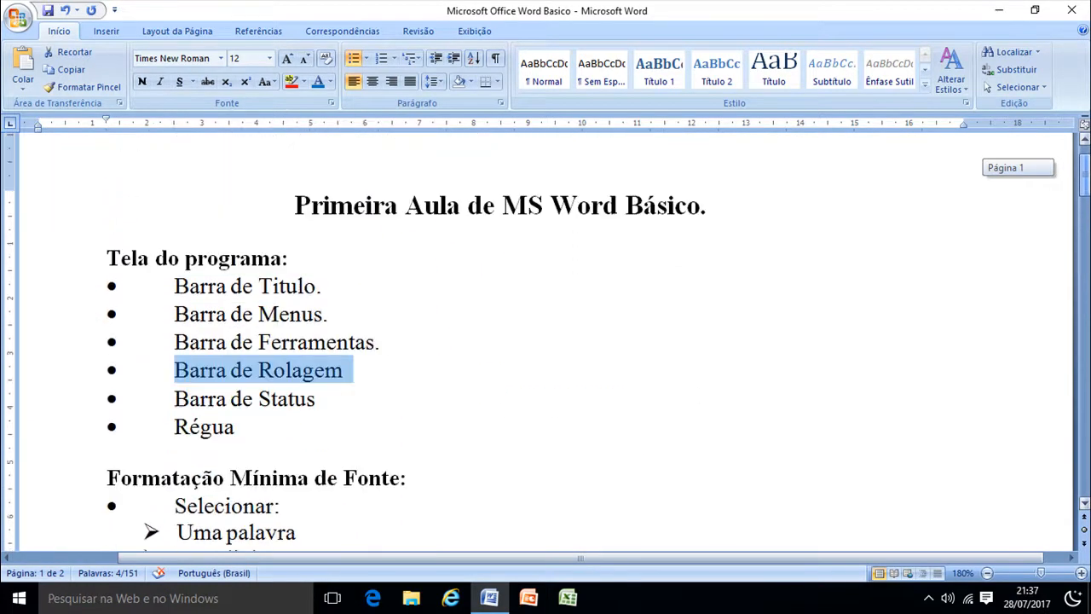
{"action": "scroll", "coordinate": [533, 333], "scroll_direction": "down", "scroll_amount": 1}
{"action": "left_click", "coordinate": [270, 332]}
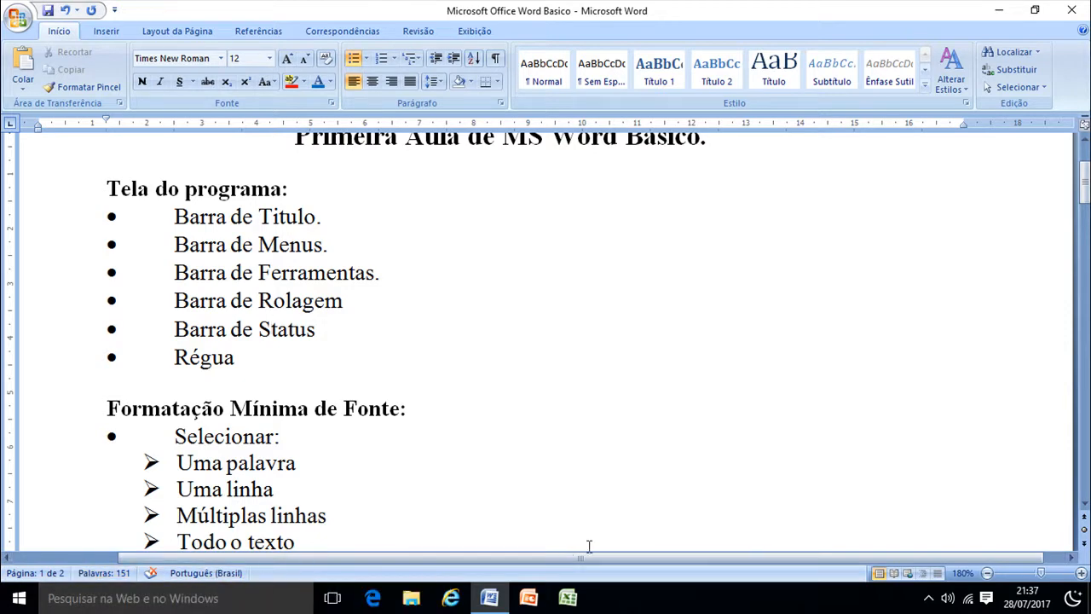
Enlarge the document view, including once to 190%, and restore it to 180%.
{"action": "left_click", "coordinate": [1081, 572]}
{"action": "left_click", "coordinate": [1081, 573]}
{"action": "left_click", "coordinate": [987, 573]}
{"action": "left_click", "coordinate": [988, 573]}
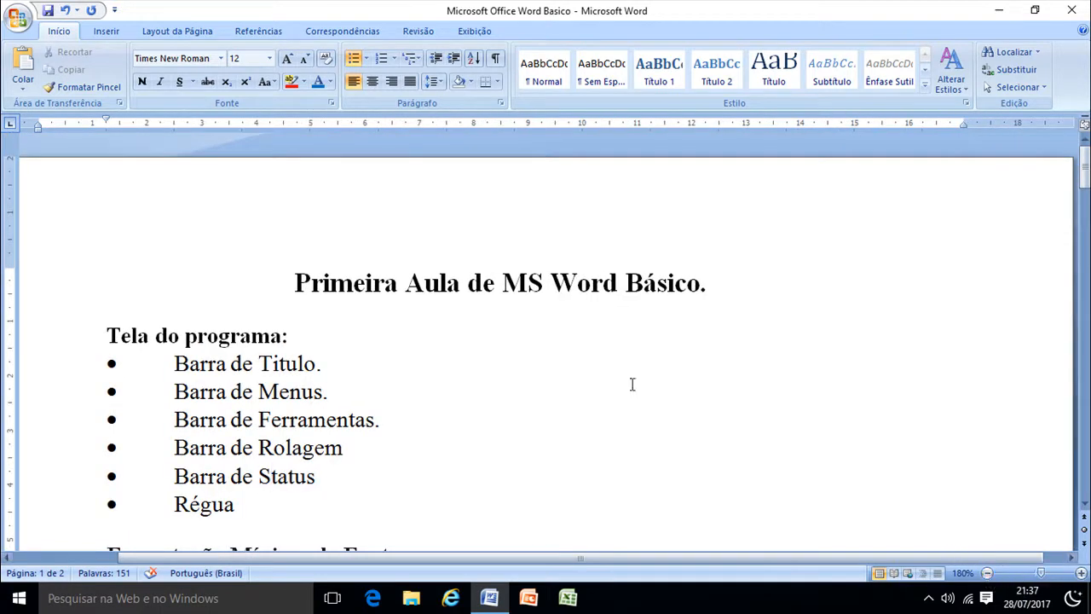
{"action": "left_click", "coordinate": [493, 283]}
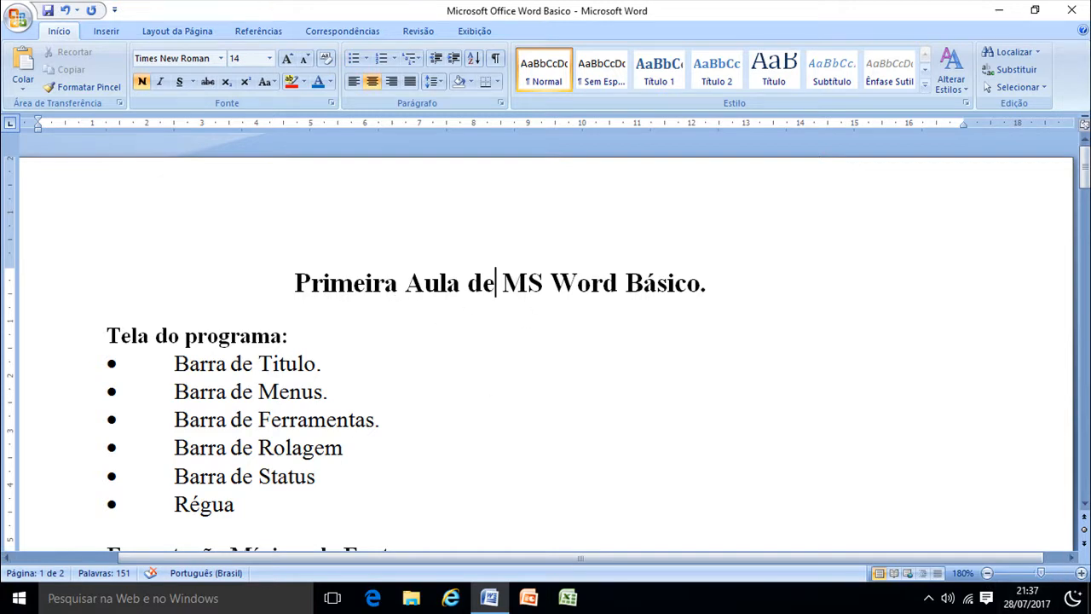
{"action": "left_click", "coordinate": [1081, 573]}
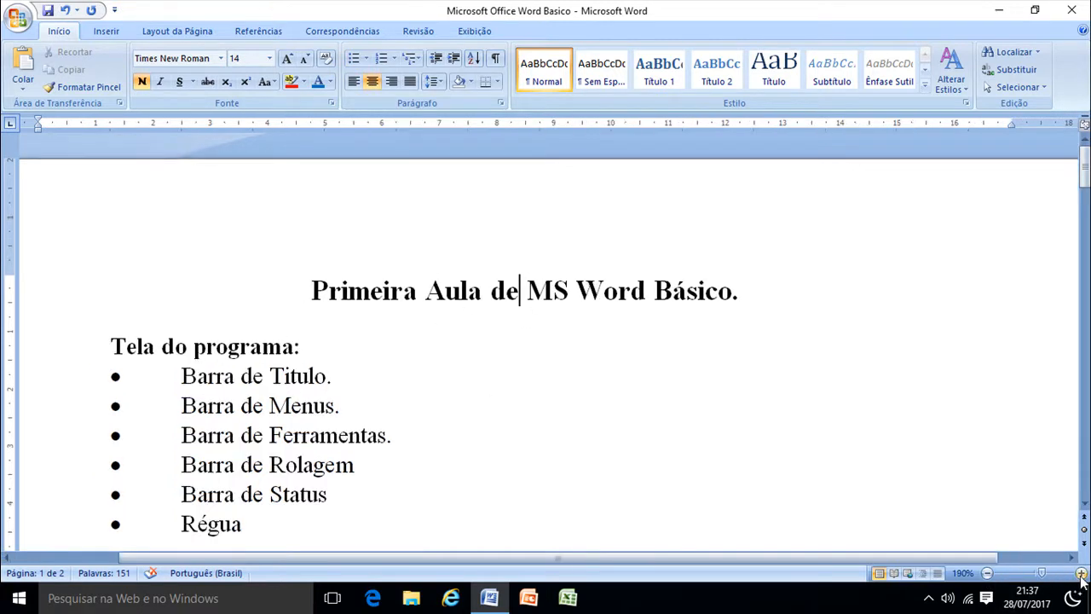
{"action": "left_click", "coordinate": [987, 573]}
Set the font size of the title "Primeira Aula de MS Word Básico" to 18.
{"action": "left_click", "coordinate": [245, 62]}
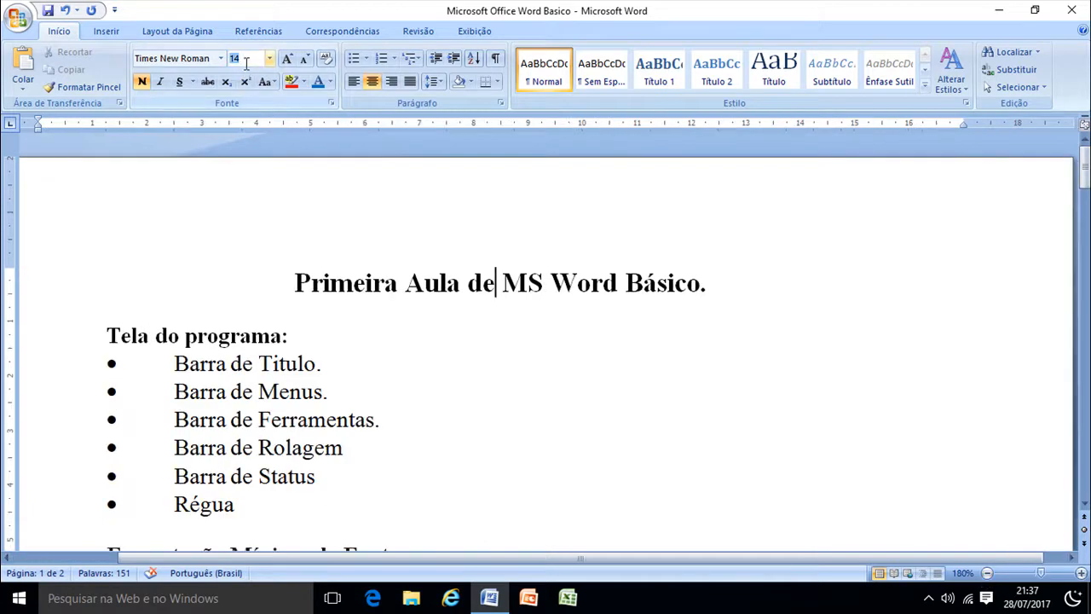
{"action": "double_click", "coordinate": [357, 282]}
{"action": "left_click", "coordinate": [357, 281]}
{"action": "triple_click", "coordinate": [357, 283]}
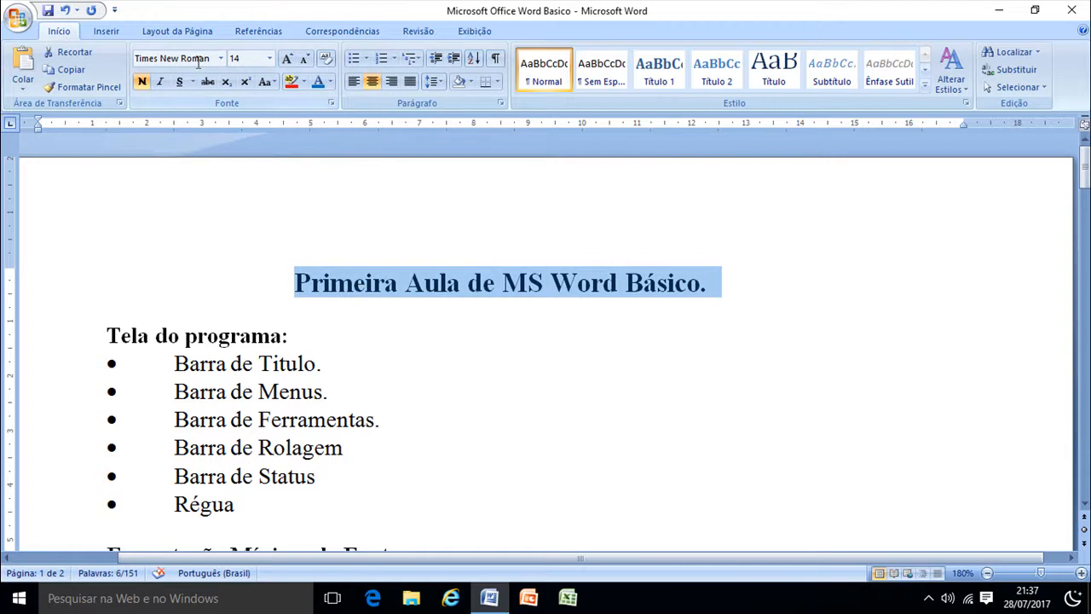
{"action": "left_click", "coordinate": [295, 282]}
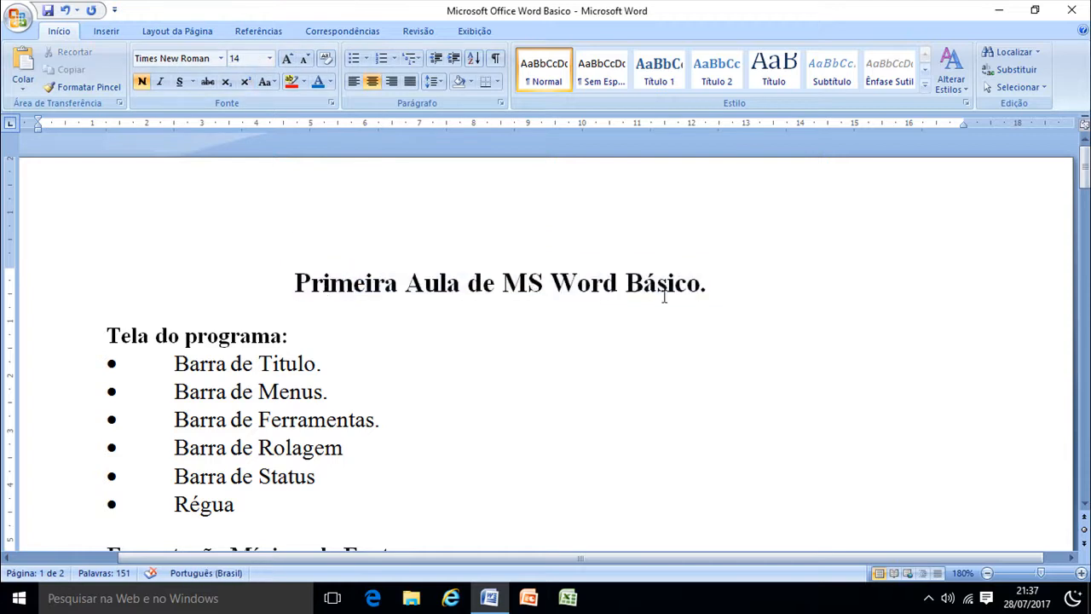
{"action": "left_click_drag", "start_coordinate": [701, 282], "coordinate": [342, 275]}
{"action": "left_click", "coordinate": [253, 56]}
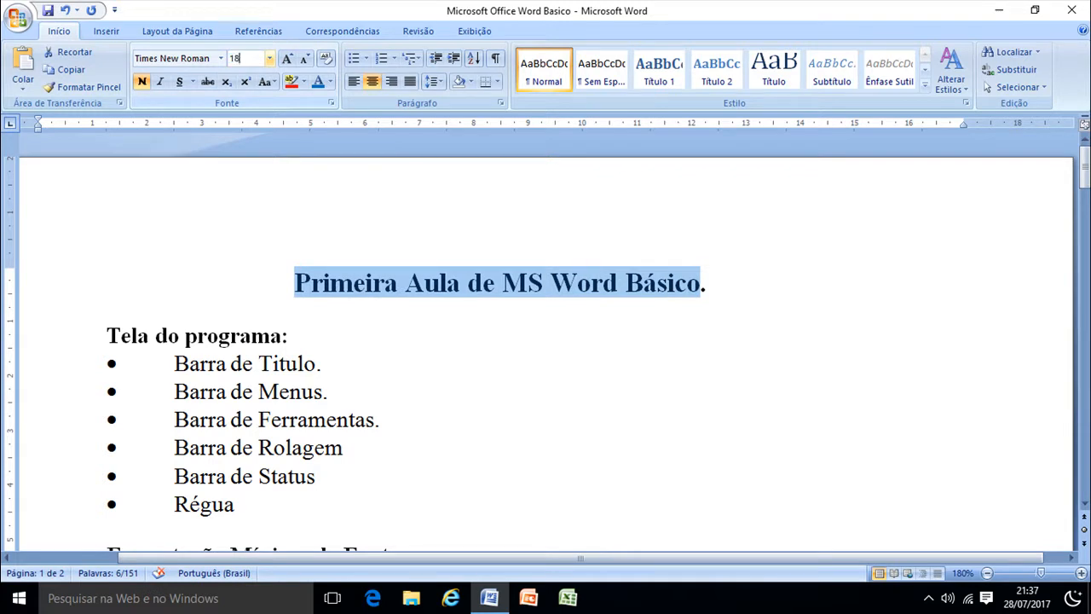
{"action": "type", "text": "18"}
{"action": "key", "text": "Return"}
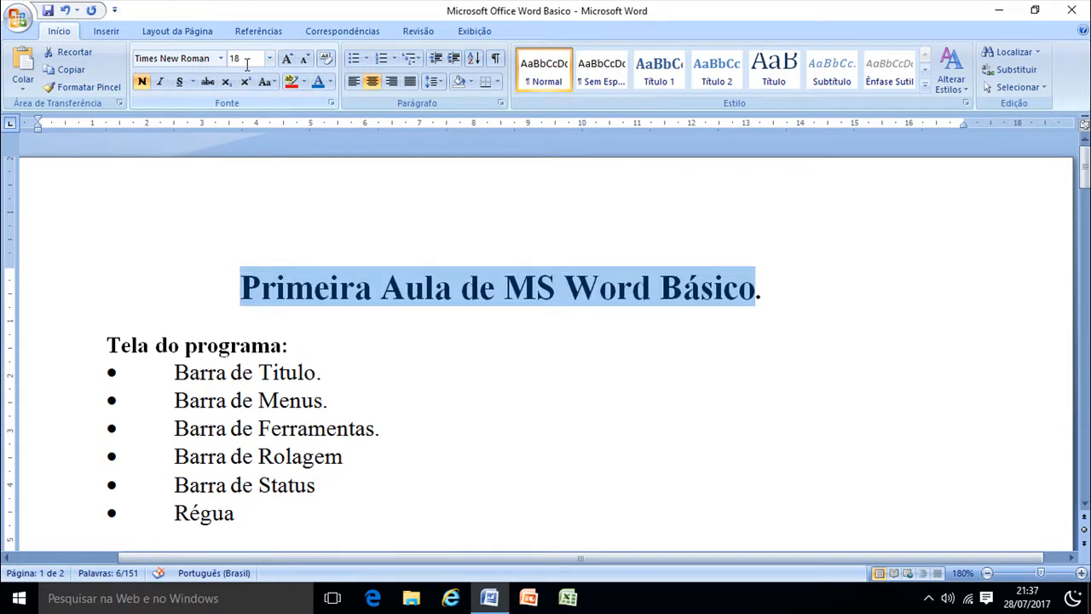
Undo the title's font size change and clear its selection.
{"action": "left_click", "coordinate": [65, 10]}
{"action": "left_click", "coordinate": [504, 282]}
{"action": "scroll", "coordinate": [509, 279], "scroll_direction": "down", "scroll_amount": 3}
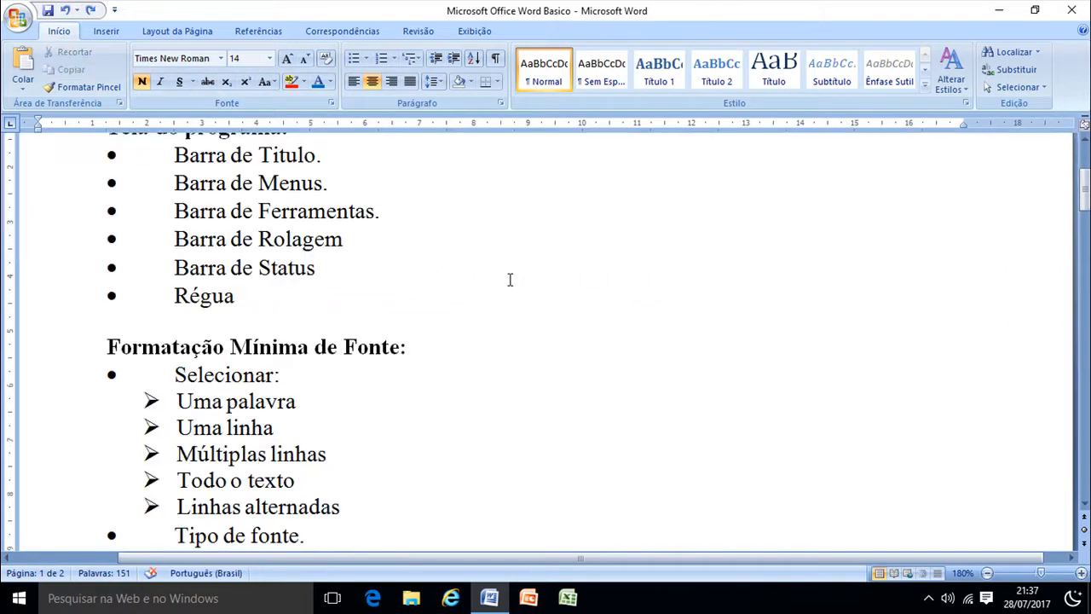
{"action": "scroll", "coordinate": [509, 279], "scroll_direction": "up", "scroll_amount": 3}
Select single words in the lists, ending with "Uma" in the "Uma palavra" item under Selecionar.
{"action": "double_click", "coordinate": [209, 433]}
{"action": "left_click", "coordinate": [303, 378]}
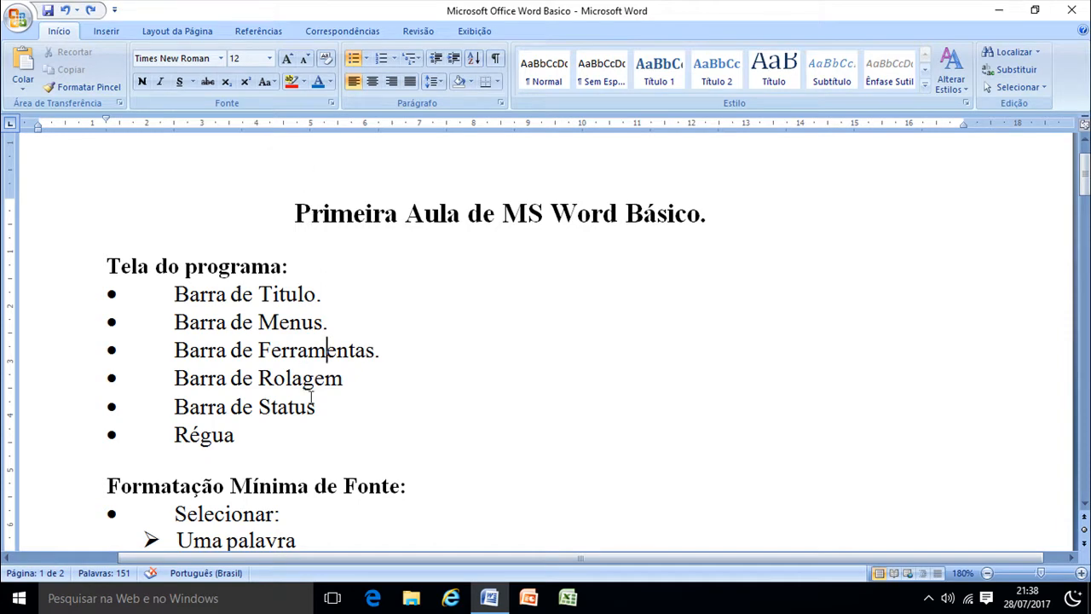
{"action": "scroll", "coordinate": [328, 415], "scroll_direction": "down", "scroll_amount": 1}
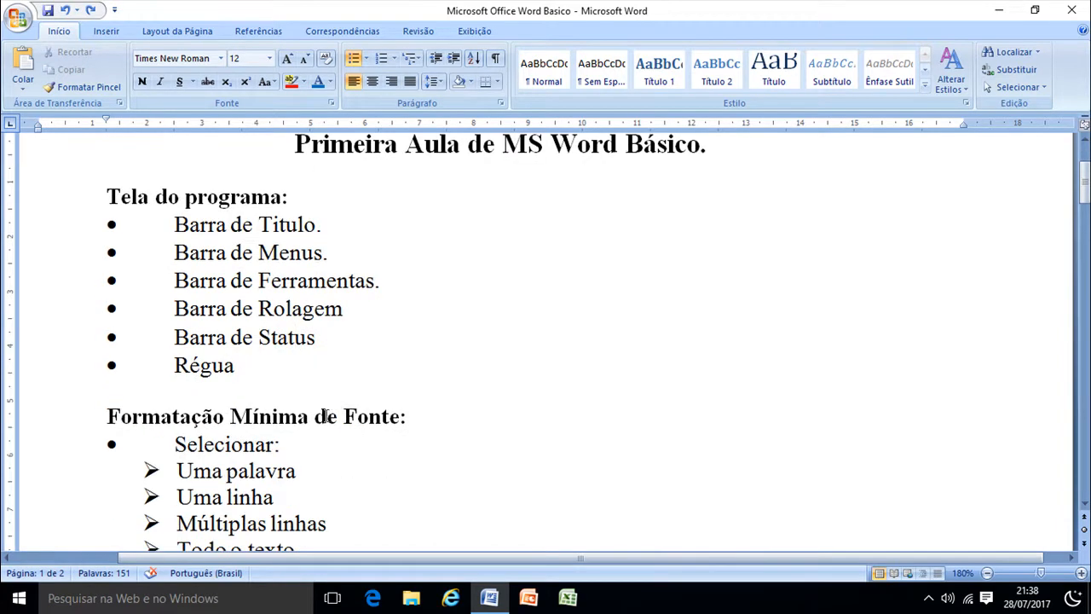
{"action": "scroll", "coordinate": [279, 379], "scroll_direction": "down", "scroll_amount": 1}
{"action": "left_click", "coordinate": [284, 390]}
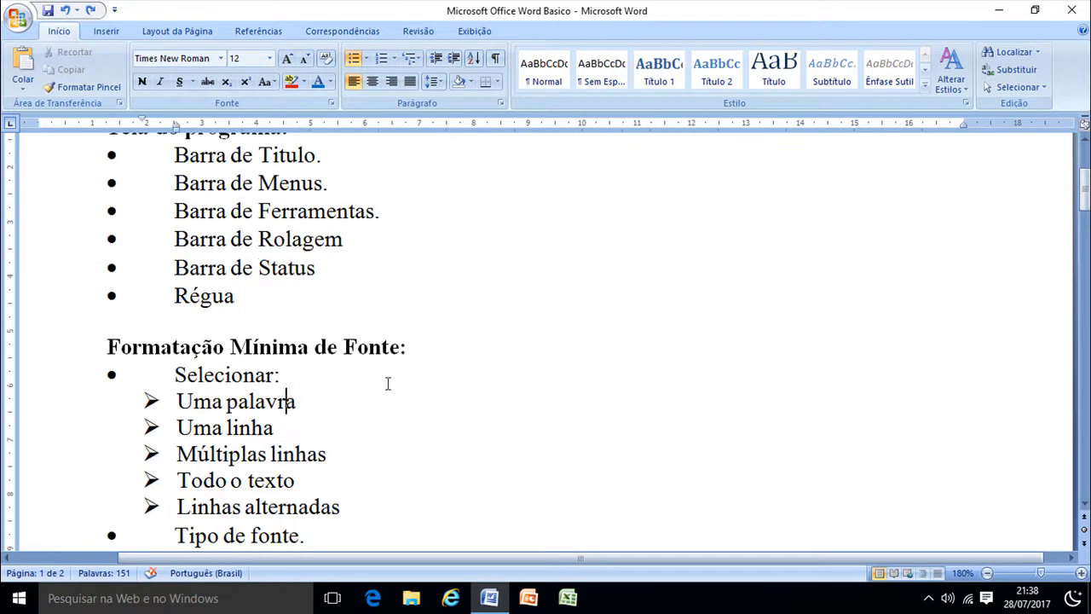
{"action": "scroll", "coordinate": [384, 383], "scroll_direction": "down", "scroll_amount": 1}
{"action": "double_click", "coordinate": [216, 305]}
{"action": "left_click", "coordinate": [288, 310]}
{"action": "left_click", "coordinate": [215, 333]}
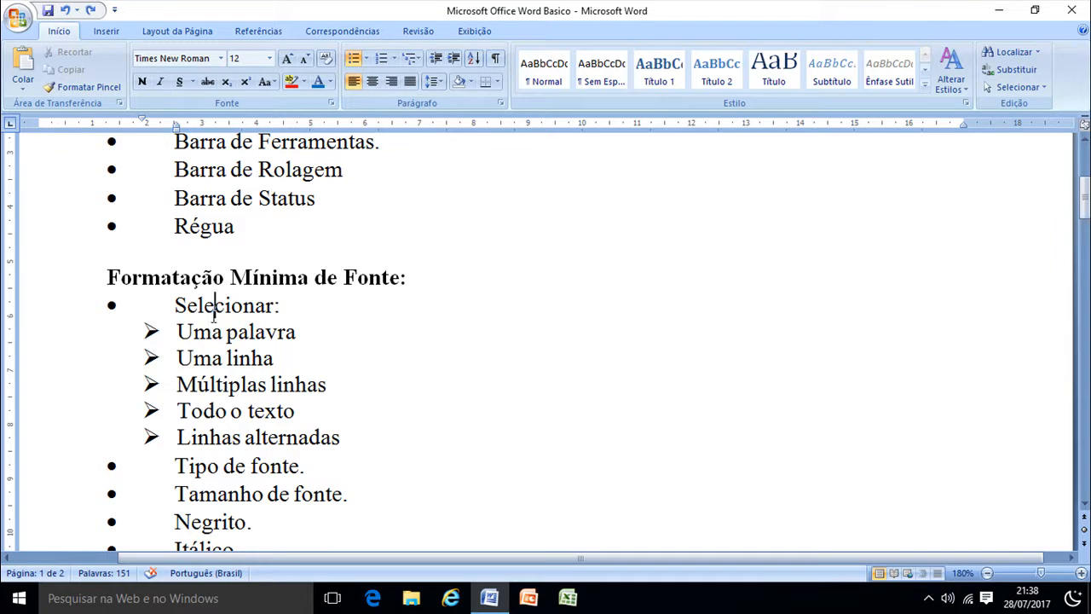
{"action": "double_click", "coordinate": [203, 332]}
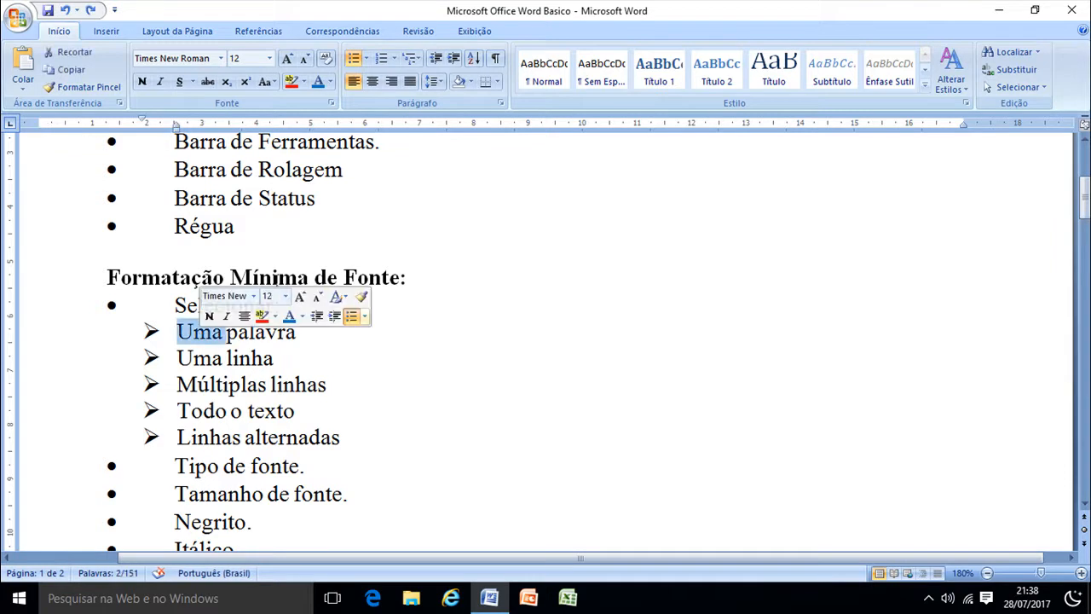
Select the whole heading "Formatação Mínima de Fonte:" and clear the selection.
{"action": "triple_click", "coordinate": [274, 281]}
{"action": "scroll", "coordinate": [275, 335], "scroll_direction": "down", "scroll_amount": 1}
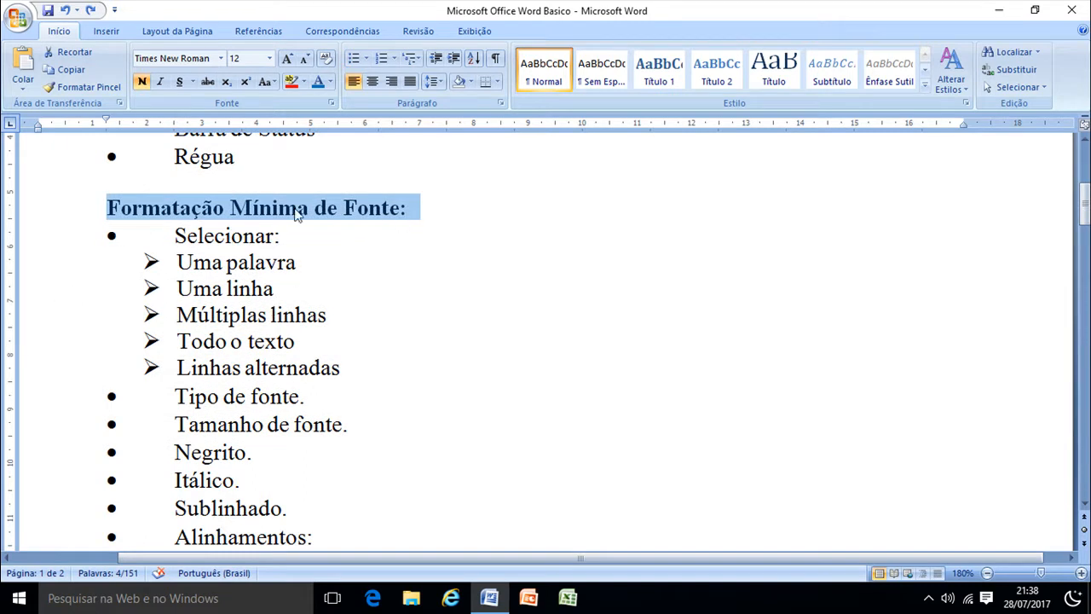
{"action": "left_click", "coordinate": [65, 215]}
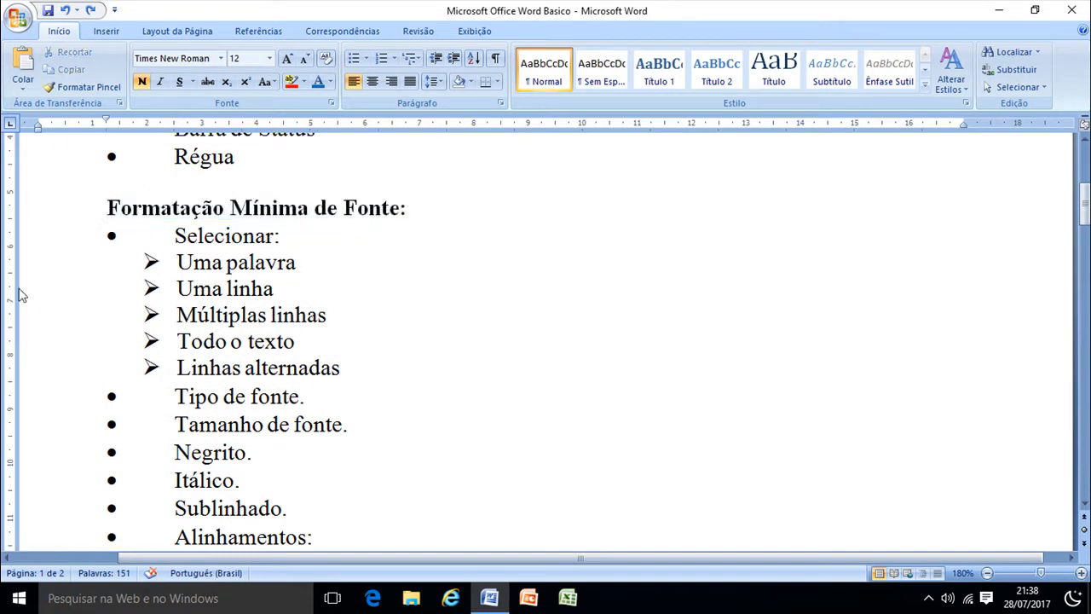
Select whole lines one at a time in the Selecionar sublist, including "Múltiplas linhas".
{"action": "left_click", "coordinate": [20, 271]}
{"action": "left_click", "coordinate": [20, 295]}
{"action": "left_click", "coordinate": [23, 322]}
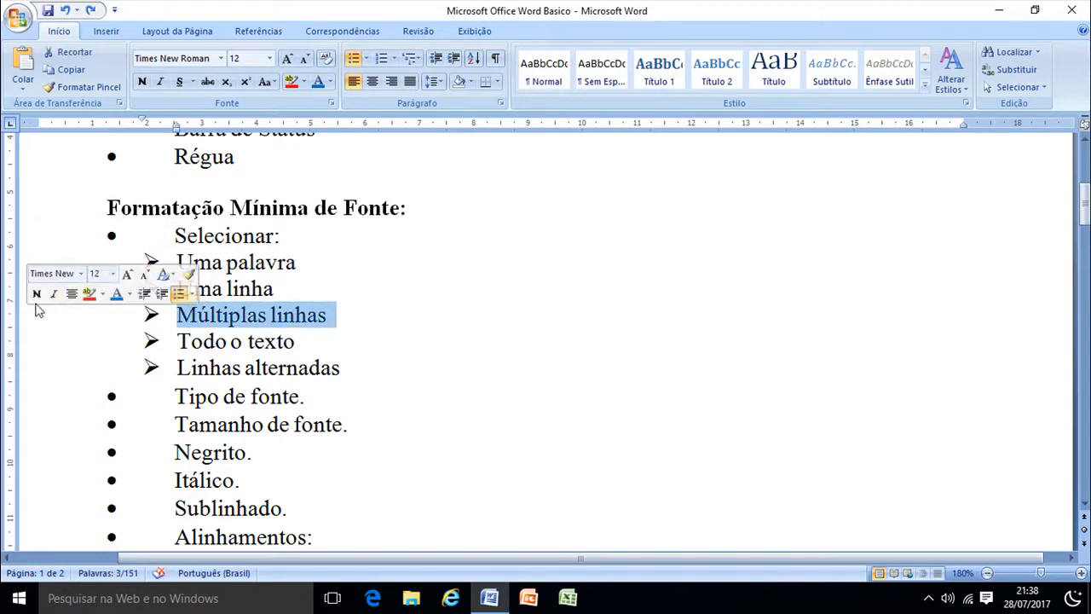
{"action": "left_click", "coordinate": [29, 319]}
{"action": "left_click", "coordinate": [34, 290]}
{"action": "left_click", "coordinate": [20, 285]}
Select the consecutive lines from "Uma linha" through "Linhas alternadas" as one block, and clear the selection.
{"action": "left_click_drag", "start_coordinate": [20, 296], "coordinate": [18, 377]}
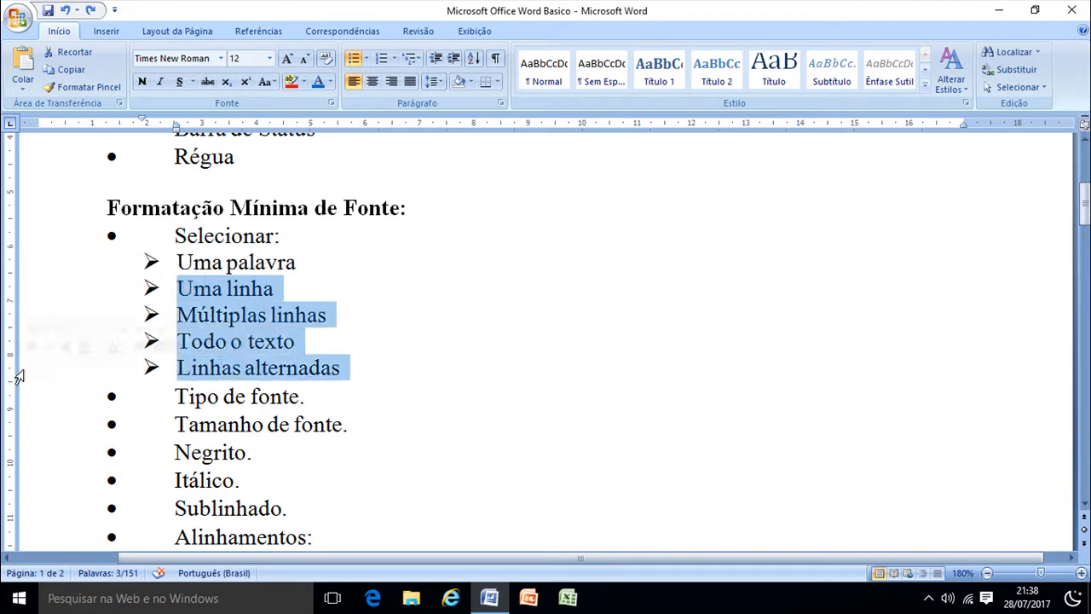
{"action": "left_click", "coordinate": [61, 366]}
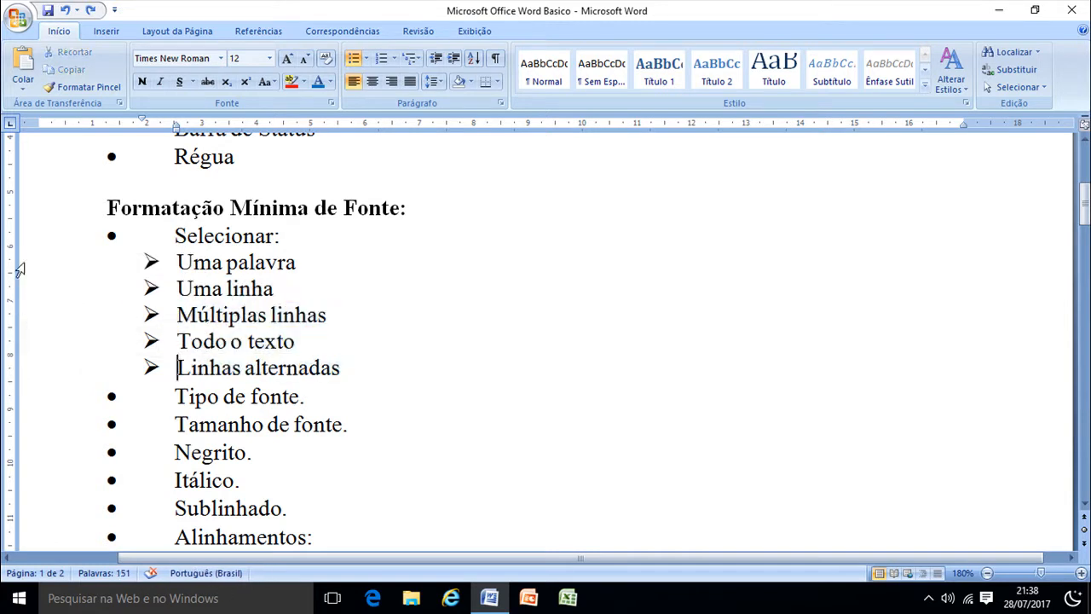
{"action": "triple_click", "coordinate": [20, 277]}
{"action": "left_click", "coordinate": [20, 286]}
{"action": "left_click", "coordinate": [41, 206]}
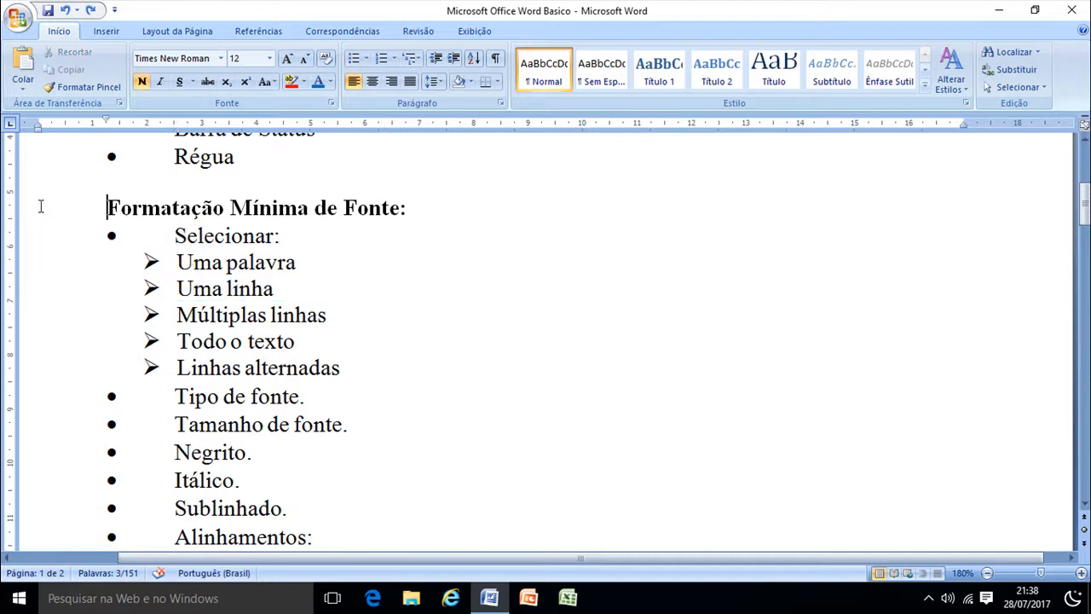
Select the "Formatação Mínima de Fonte:" heading together with a non-adjacent line in the Tela do programa section, and clear the selection.
{"action": "triple_click", "coordinate": [17, 213]}
{"action": "left_click", "coordinate": [34, 218]}
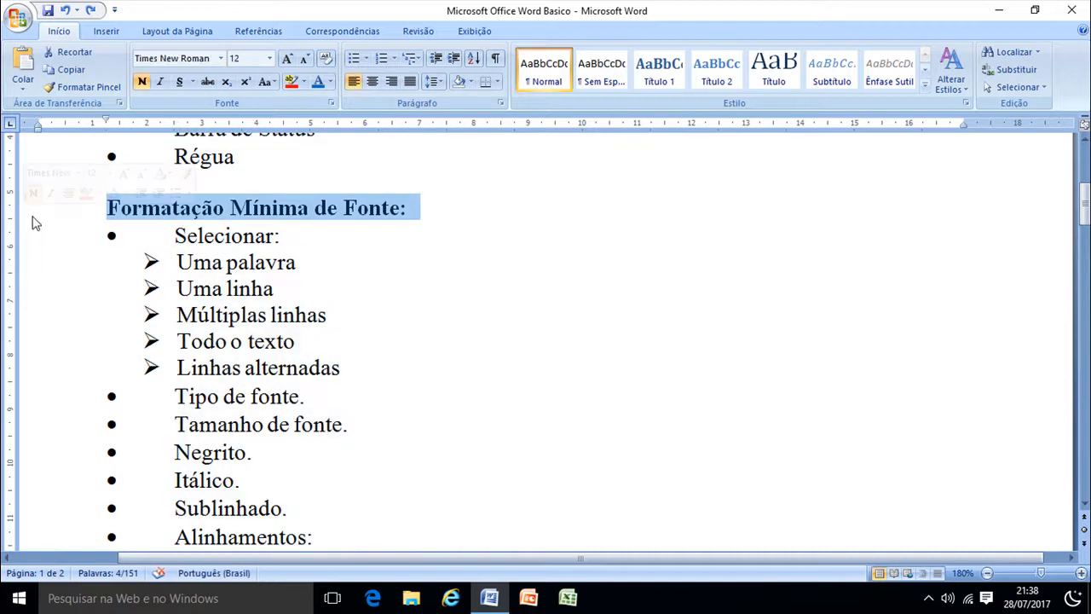
{"action": "scroll", "coordinate": [31, 220], "scroll_direction": "up", "scroll_amount": 3}
{"action": "left_click", "coordinate": [20, 275], "text": "ctrl"}
{"action": "scroll", "coordinate": [49, 287], "scroll_direction": "down", "scroll_amount": 4}
{"action": "left_click", "coordinate": [171, 271]}
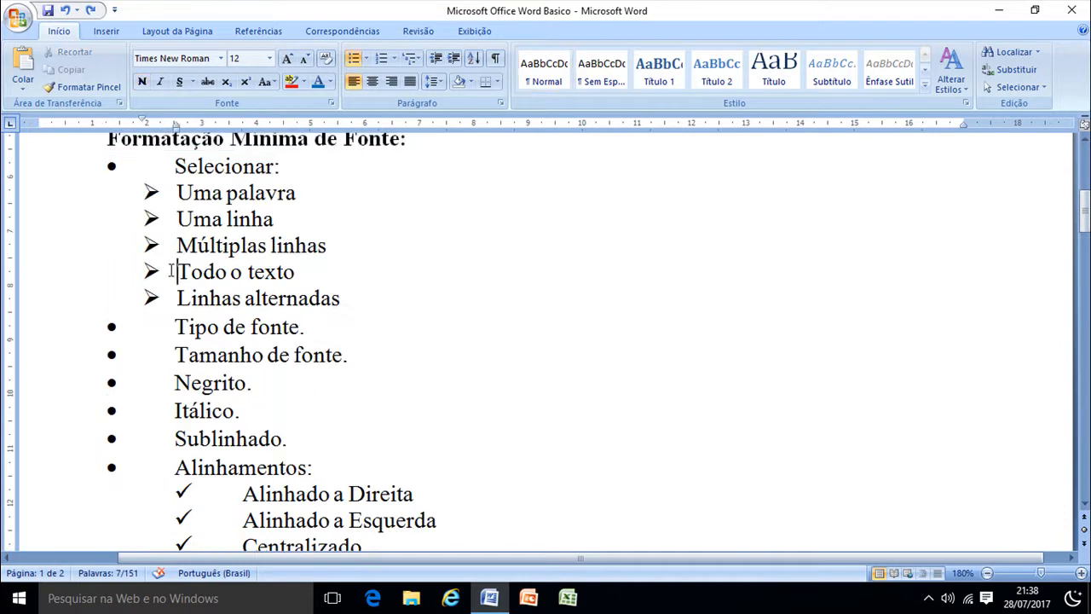
{"action": "scroll", "coordinate": [265, 263], "scroll_direction": "down", "scroll_amount": 1}
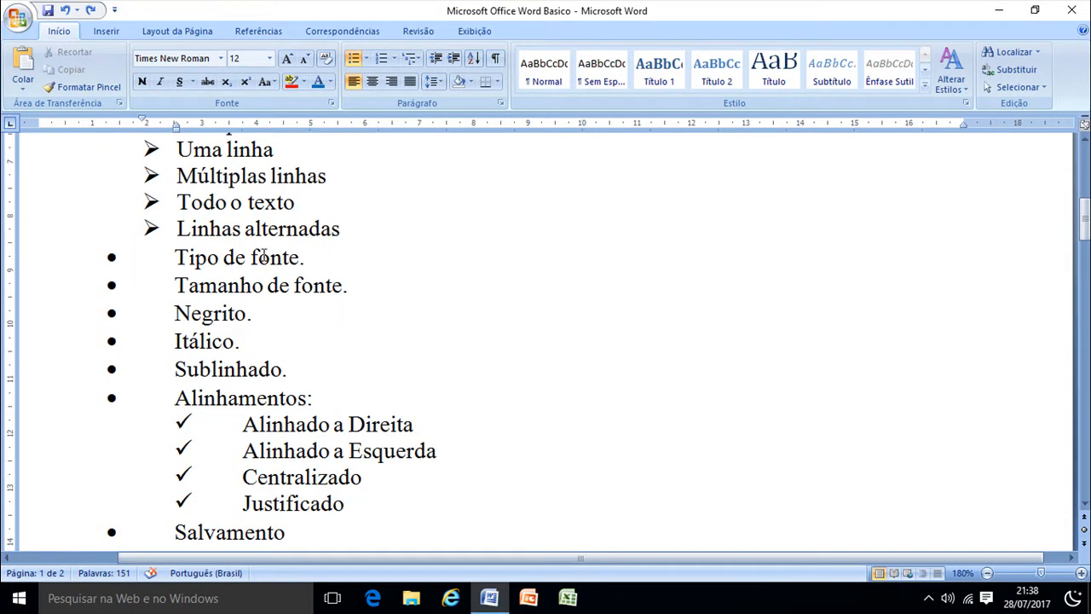
Set the font of "Tipo de fonte" to Arial and increase the size of "Tamanho de fonte" to 14.
{"action": "left_click", "coordinate": [322, 250]}
{"action": "left_click_drag", "start_coordinate": [300, 257], "coordinate": [175, 257]}
{"action": "left_click", "coordinate": [193, 58]}
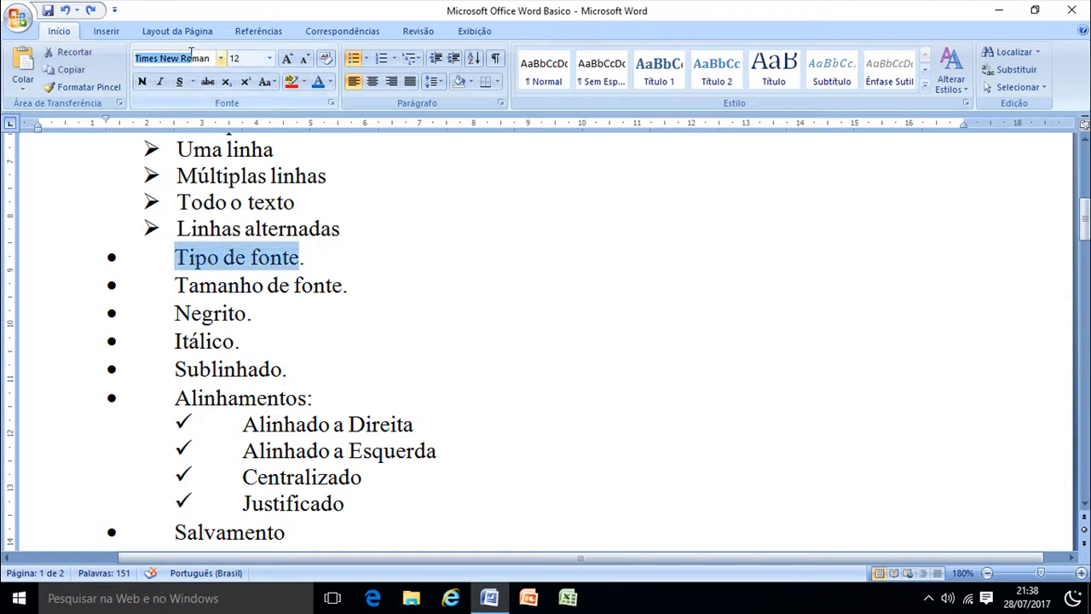
{"action": "type", "text": "Arial"}
{"action": "key", "text": "Return"}
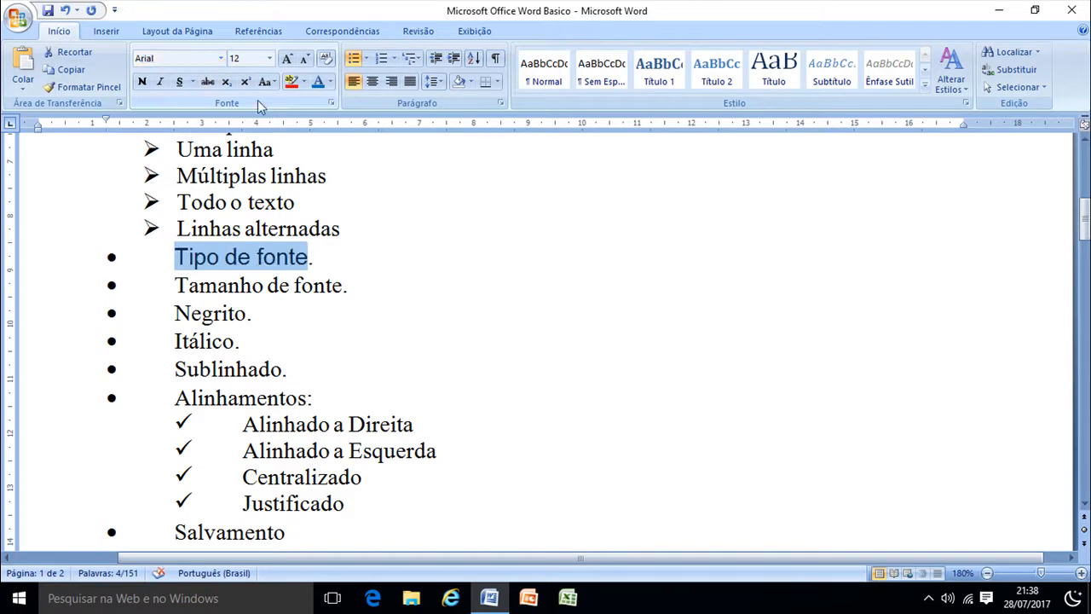
{"action": "left_click_drag", "start_coordinate": [344, 287], "coordinate": [175, 287]}
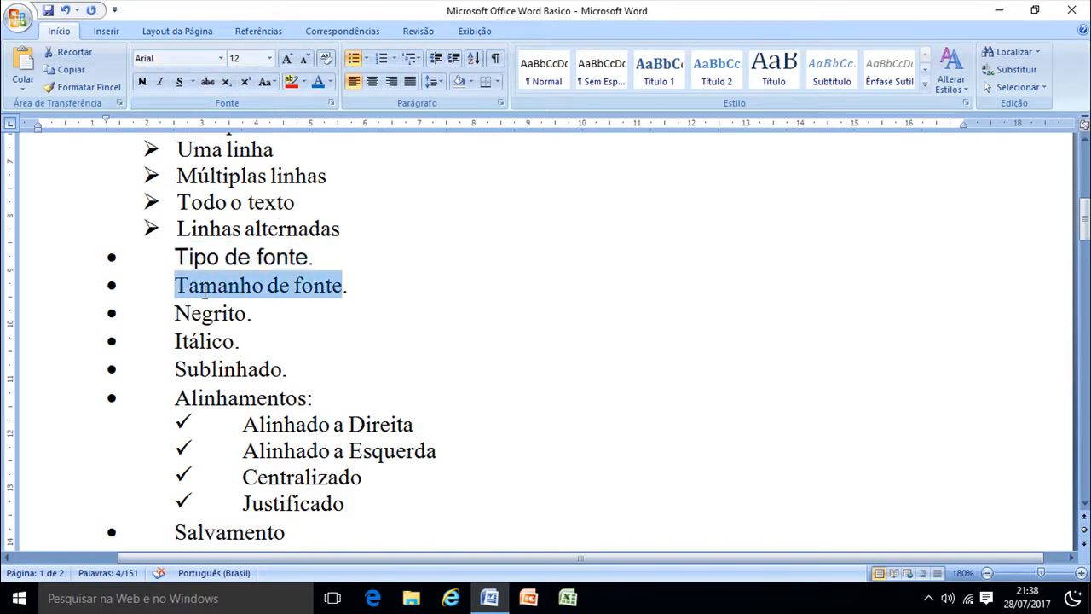
{"action": "left_click", "coordinate": [287, 58]}
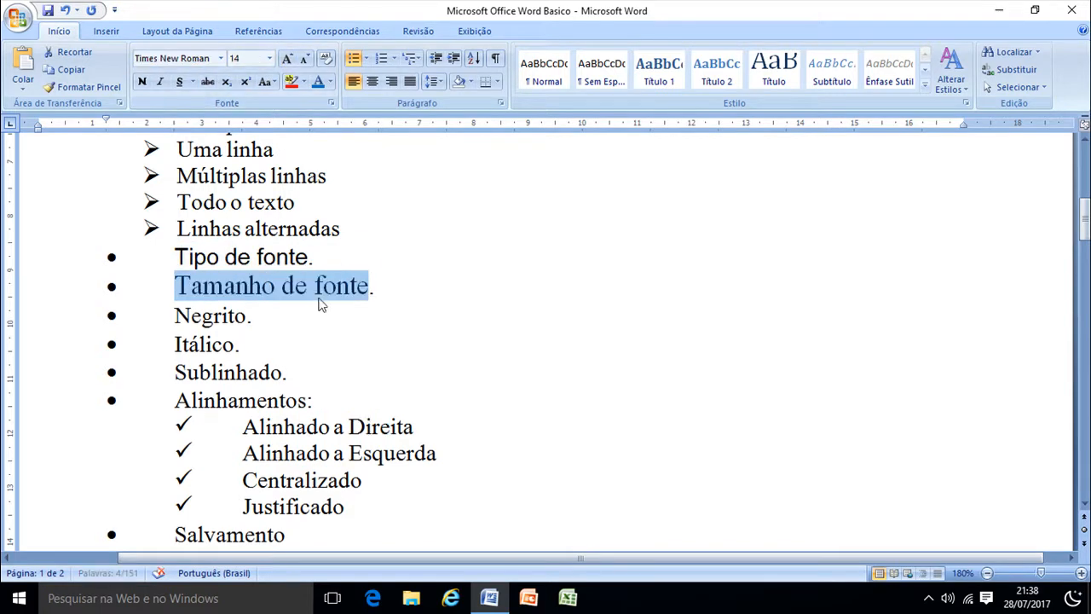
Format the list entry "Negrito" as bold, "Itálico" as italic and "Sublinhado" as underlined.
{"action": "double_click", "coordinate": [217, 321]}
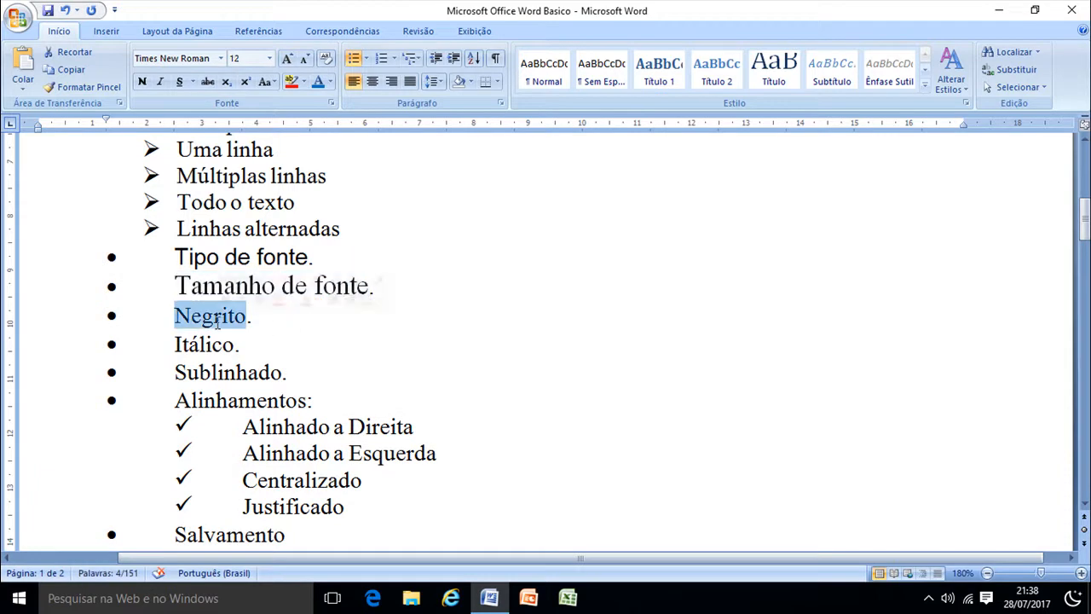
{"action": "left_click", "coordinate": [143, 81]}
{"action": "left_click", "coordinate": [182, 345]}
{"action": "left_click", "coordinate": [160, 81]}
{"action": "left_click", "coordinate": [213, 372]}
{"action": "left_click", "coordinate": [179, 81]}
Select the block of list lines from "Alinhamentos:" through "Justificado".
{"action": "scroll", "coordinate": [307, 368], "scroll_direction": "down", "scroll_amount": 3}
{"action": "left_click_drag", "start_coordinate": [173, 261], "coordinate": [354, 371]}
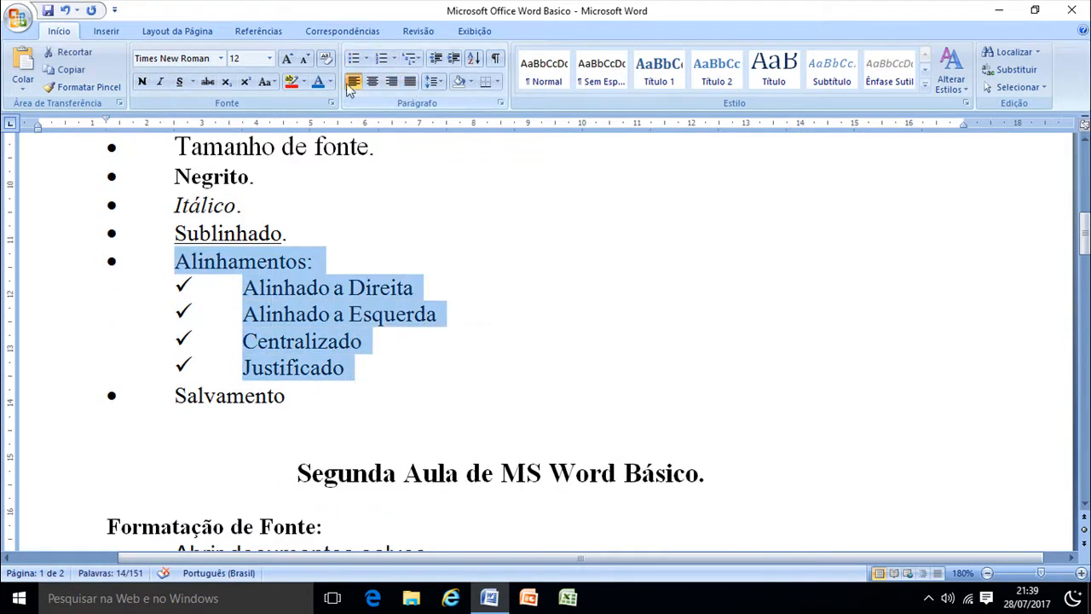
Under "Formatação de Fonte:", select the words of "Abrir documentos salvos", select "Fechar documentos", and clear the selection.
{"action": "scroll", "coordinate": [302, 306], "scroll_direction": "down", "scroll_amount": 3}
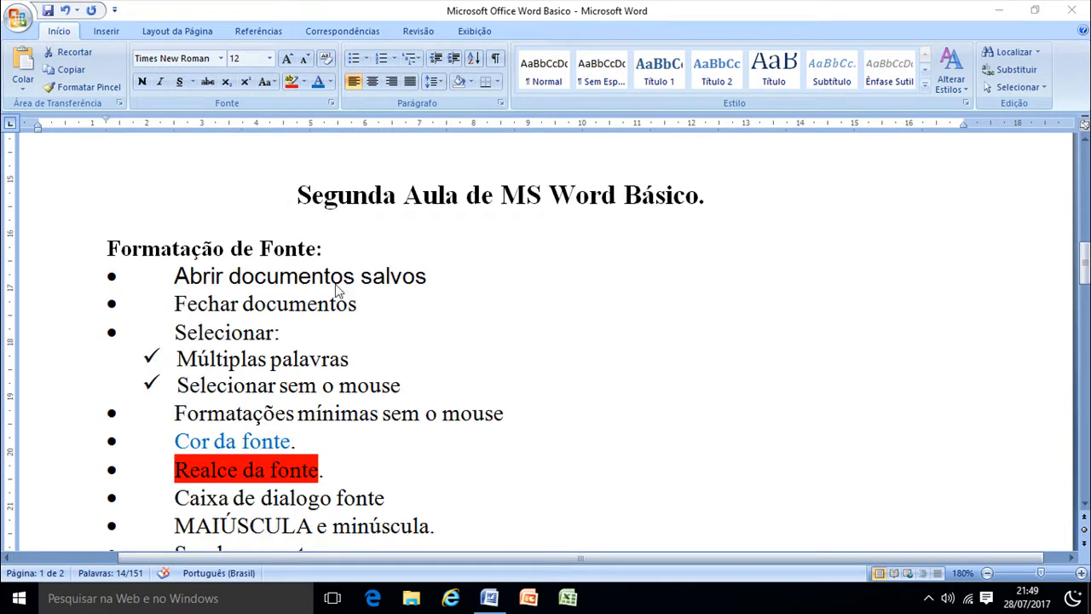
{"action": "left_click", "coordinate": [408, 277]}
{"action": "key", "text": "ctrl+shift+Left"}
{"action": "key", "text": "ctrl+shift+Left"}
{"action": "key", "text": "ctrl+shift+Left"}
{"action": "left_click_drag", "start_coordinate": [358, 304], "coordinate": [173, 305]}
{"action": "left_click", "coordinate": [232, 305]}
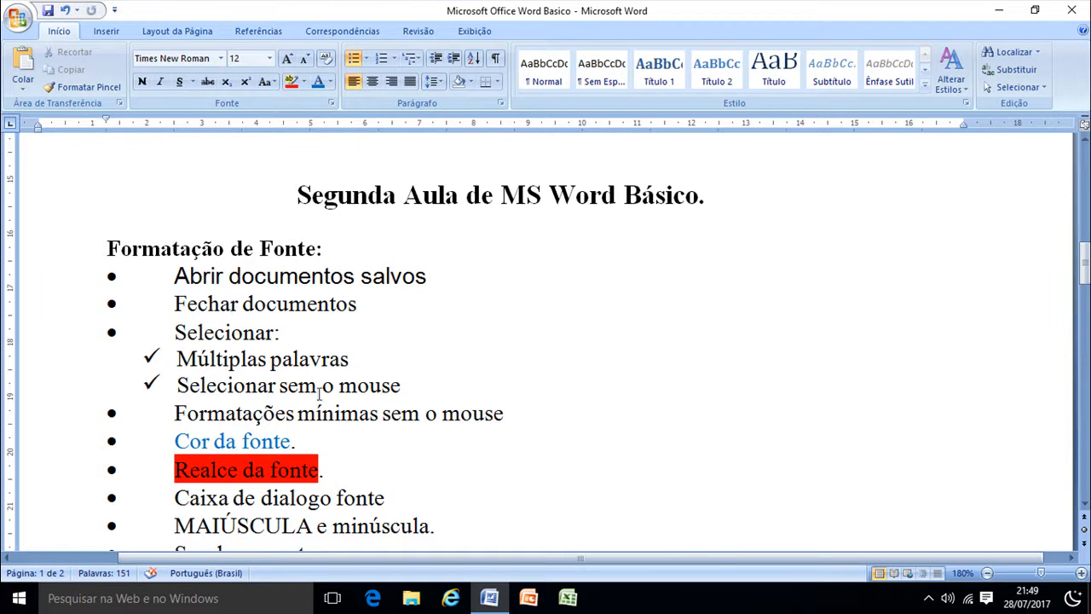
{"action": "scroll", "coordinate": [460, 387], "scroll_direction": "down", "scroll_amount": 1}
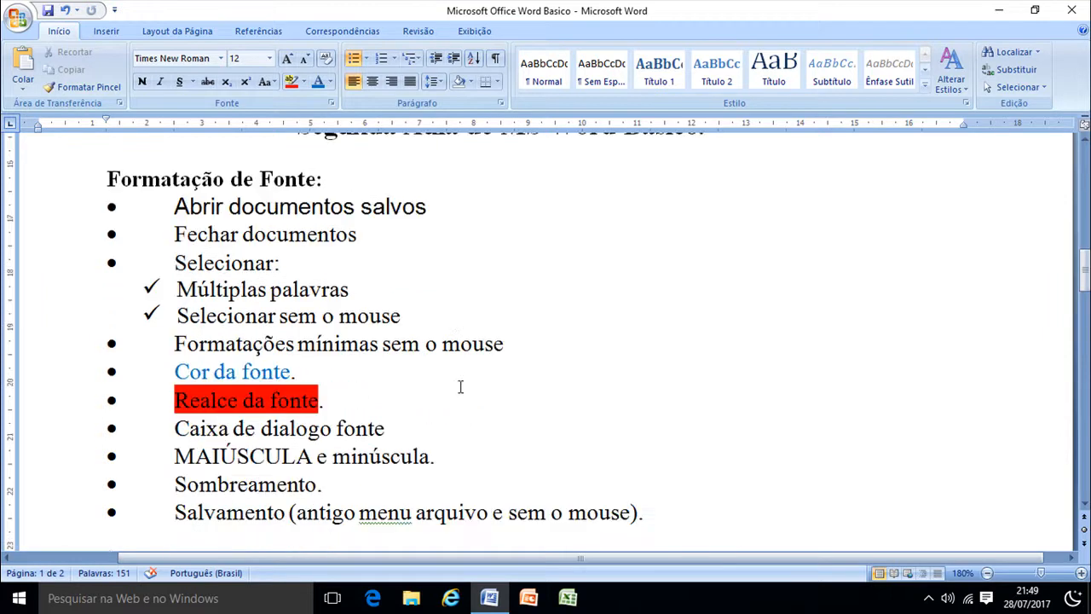
{"action": "scroll", "coordinate": [463, 387], "scroll_direction": "up", "scroll_amount": 4}
{"action": "scroll", "coordinate": [463, 385], "scroll_direction": "down", "scroll_amount": 3}
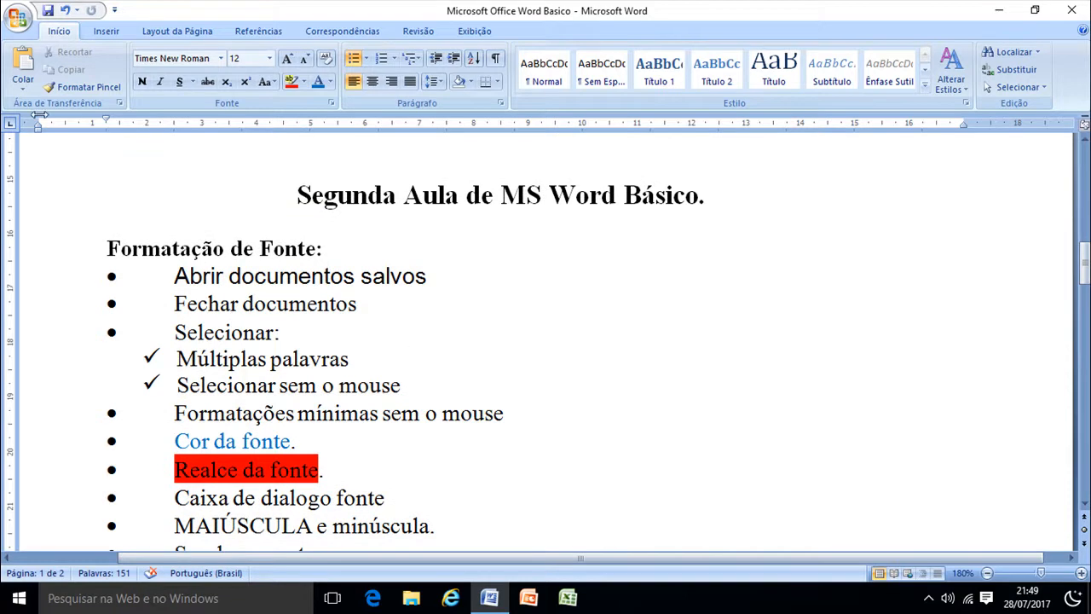
{"action": "left_click", "coordinate": [18, 20]}
{"action": "left_click", "coordinate": [18, 21]}
{"action": "left_click", "coordinate": [12, 26]}
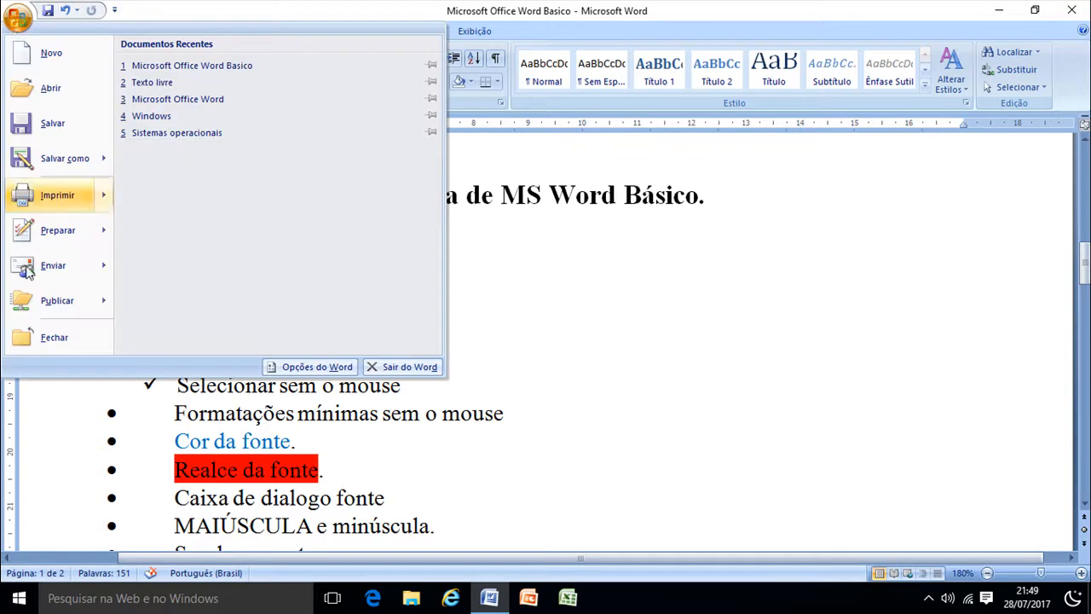
{"action": "left_click", "coordinate": [19, 18]}
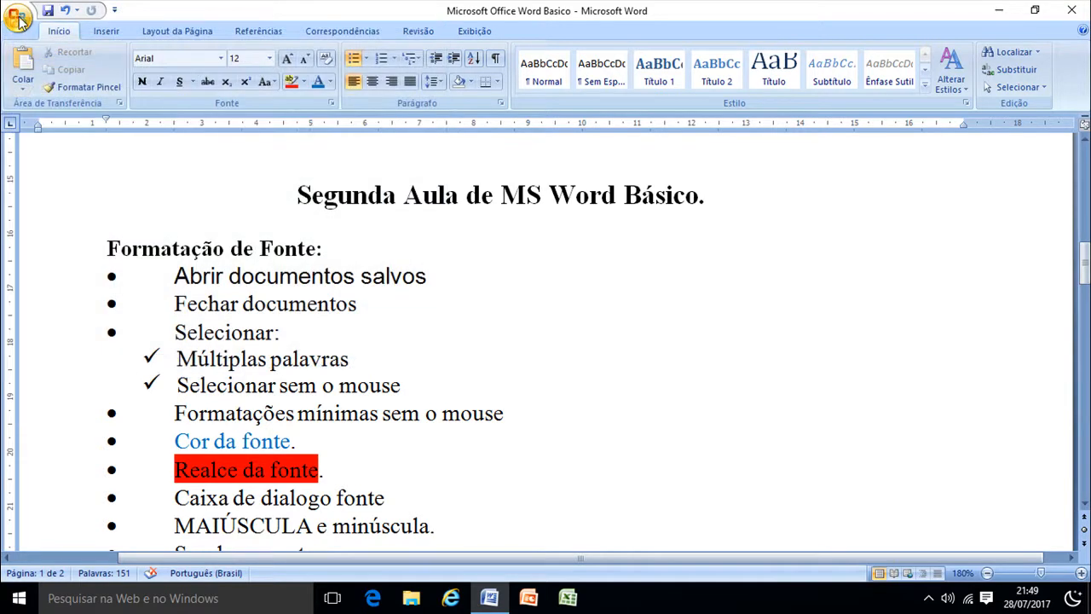
Close the document "Microsoft Office Word Basico", saving its changes.
{"action": "left_click", "coordinate": [18, 18]}
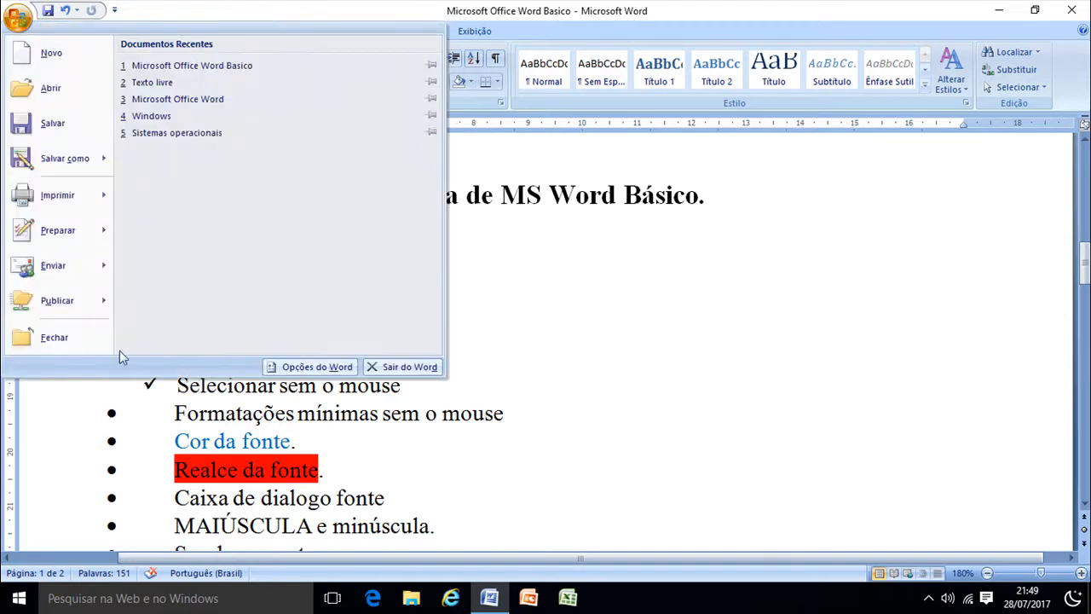
{"action": "left_click", "coordinate": [53, 337]}
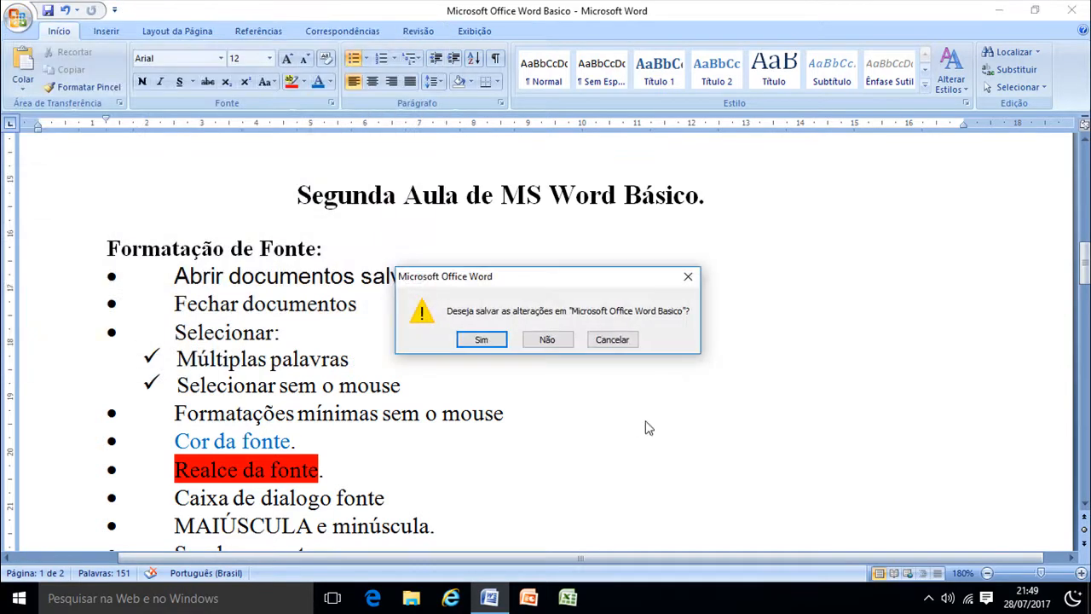
{"action": "left_click", "coordinate": [550, 340]}
{"action": "left_click", "coordinate": [482, 340]}
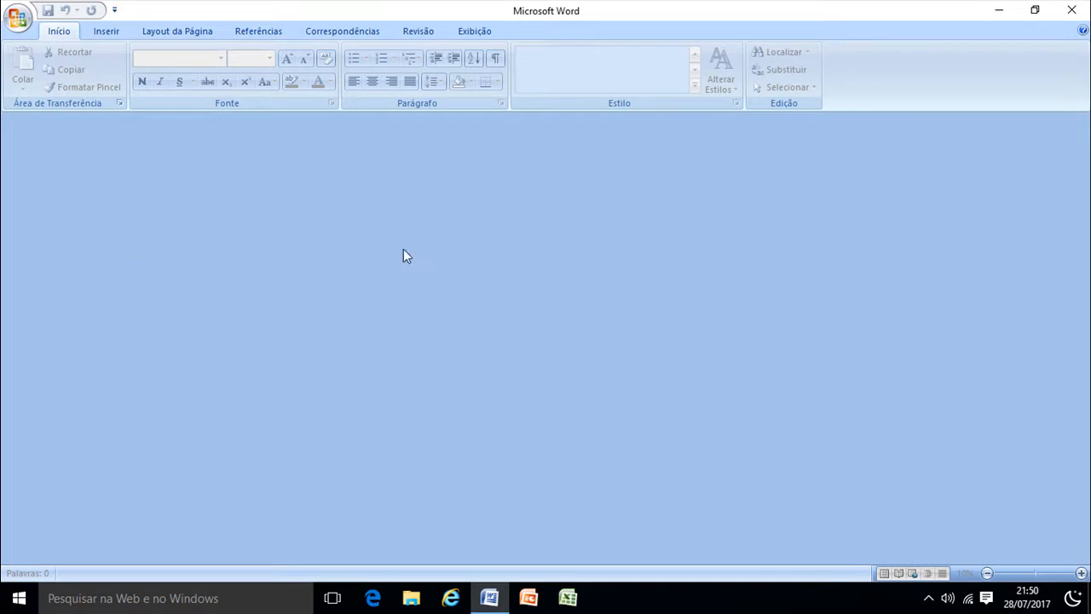
Open the document "Texto livre" from the recent documents.
{"action": "left_click", "coordinate": [18, 18]}
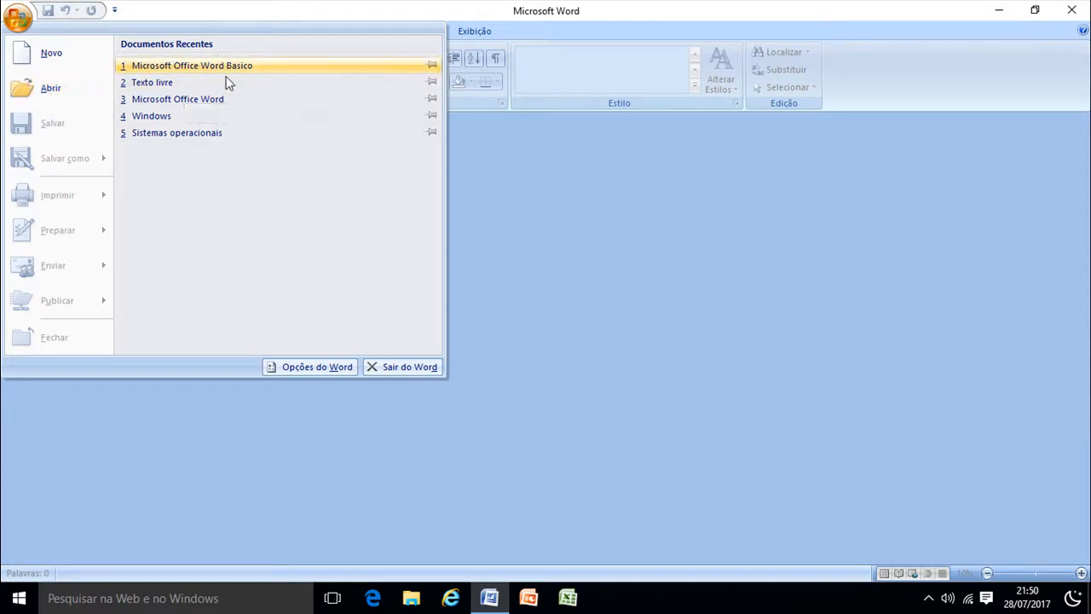
{"action": "left_click", "coordinate": [154, 83]}
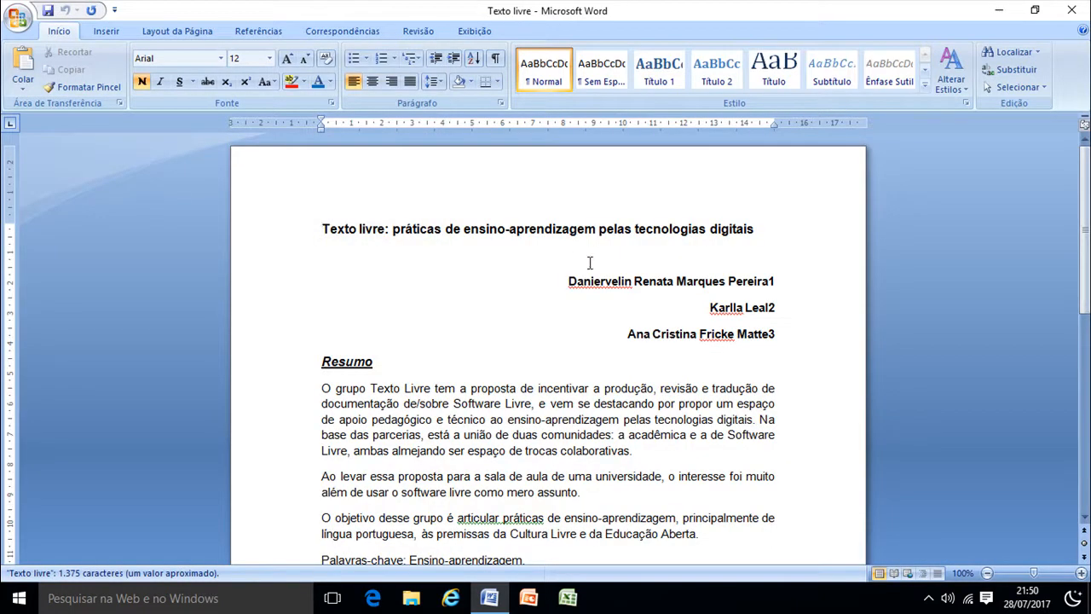
{"action": "left_click", "coordinate": [11, 25]}
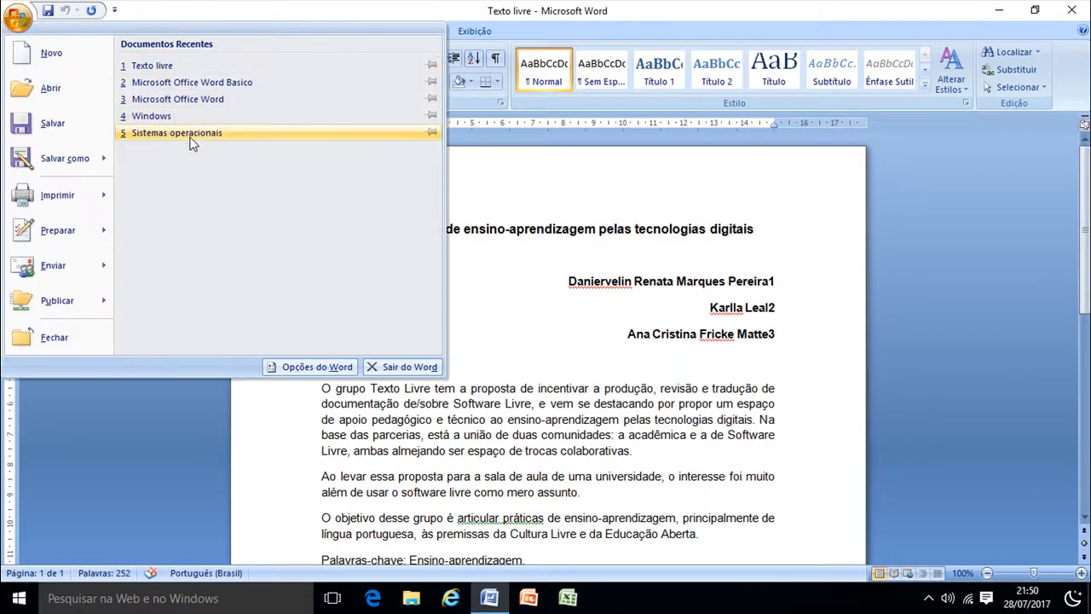
{"action": "left_click", "coordinate": [563, 269]}
{"action": "left_click_drag", "start_coordinate": [759, 389], "coordinate": [457, 383]}
{"action": "left_click", "coordinate": [499, 415]}
{"action": "double_click", "coordinate": [699, 339]}
{"action": "key", "text": "Down"}
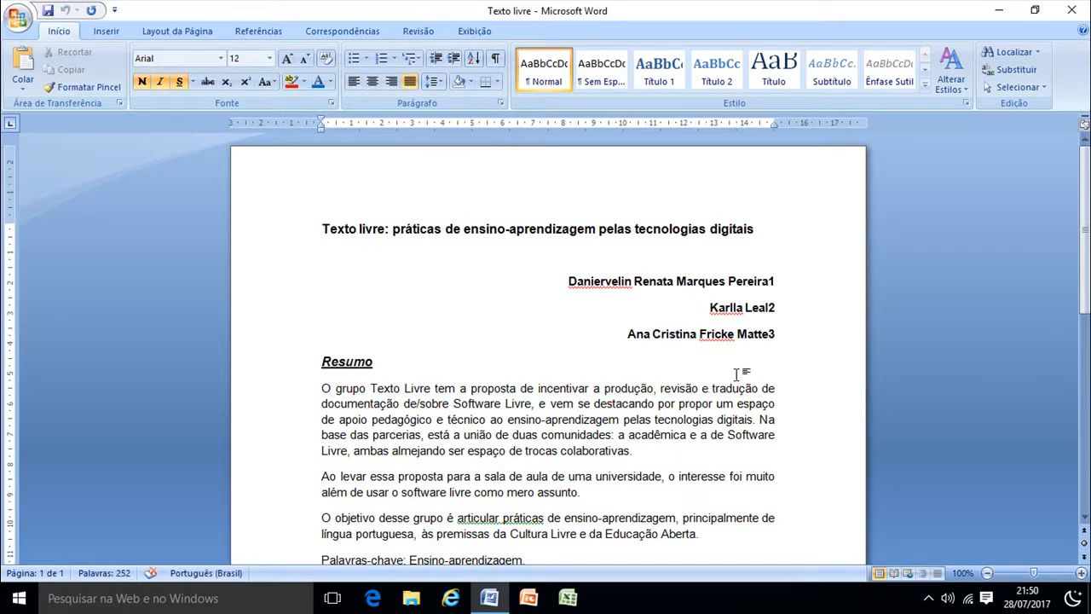
{"action": "scroll", "coordinate": [463, 285], "scroll_direction": "down", "scroll_amount": 2}
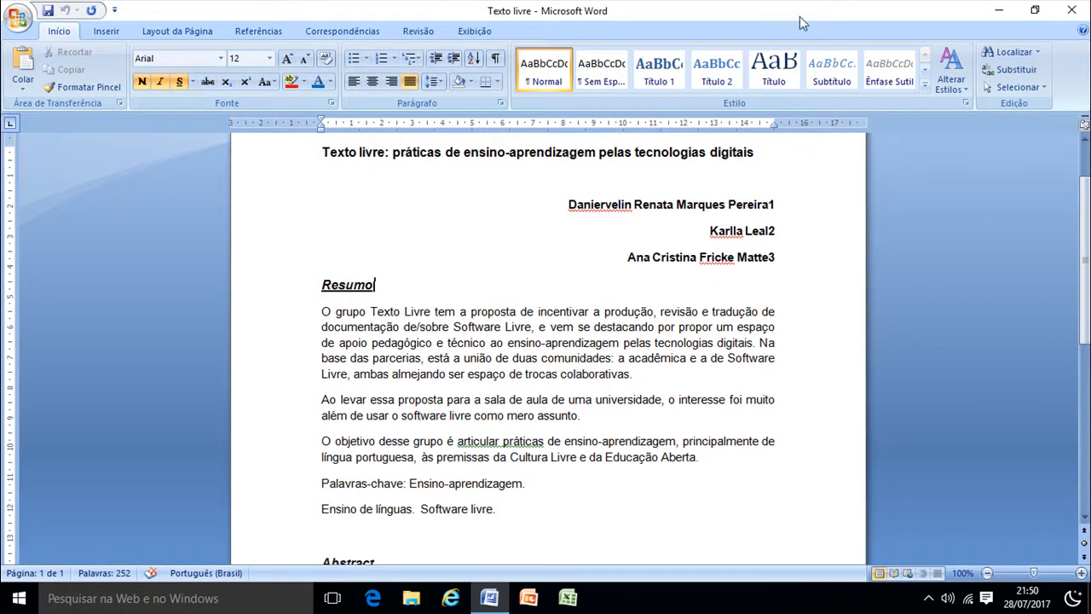
Browse the saved documents "Texto livre" and "Texto livre 2" in the Aulas > Word folder, and cancel without opening one.
{"action": "left_click", "coordinate": [12, 17]}
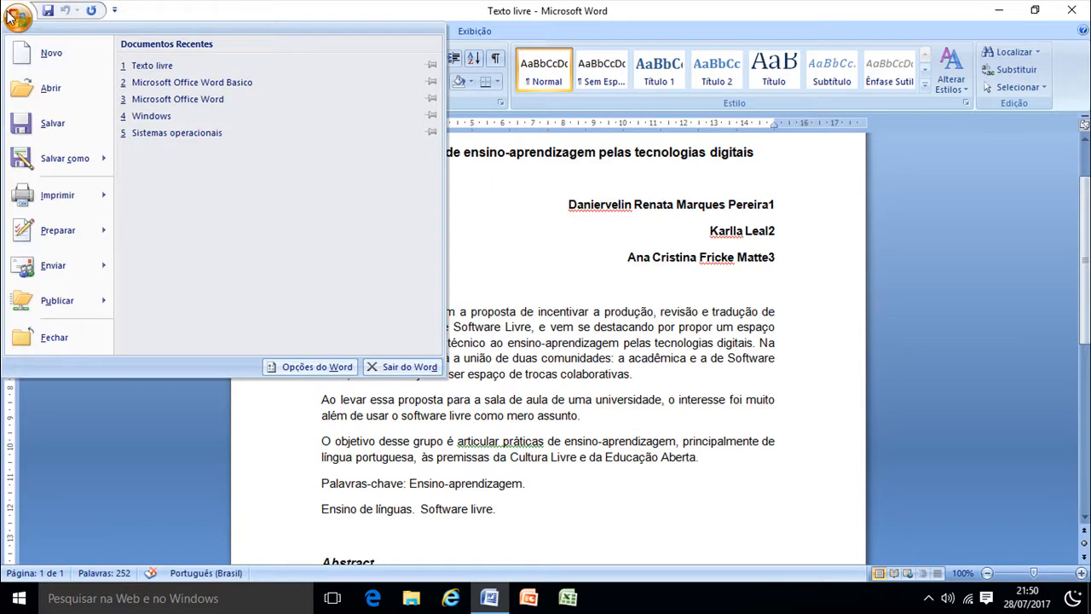
{"action": "left_click", "coordinate": [17, 17]}
{"action": "left_click", "coordinate": [17, 17]}
{"action": "left_click", "coordinate": [46, 97]}
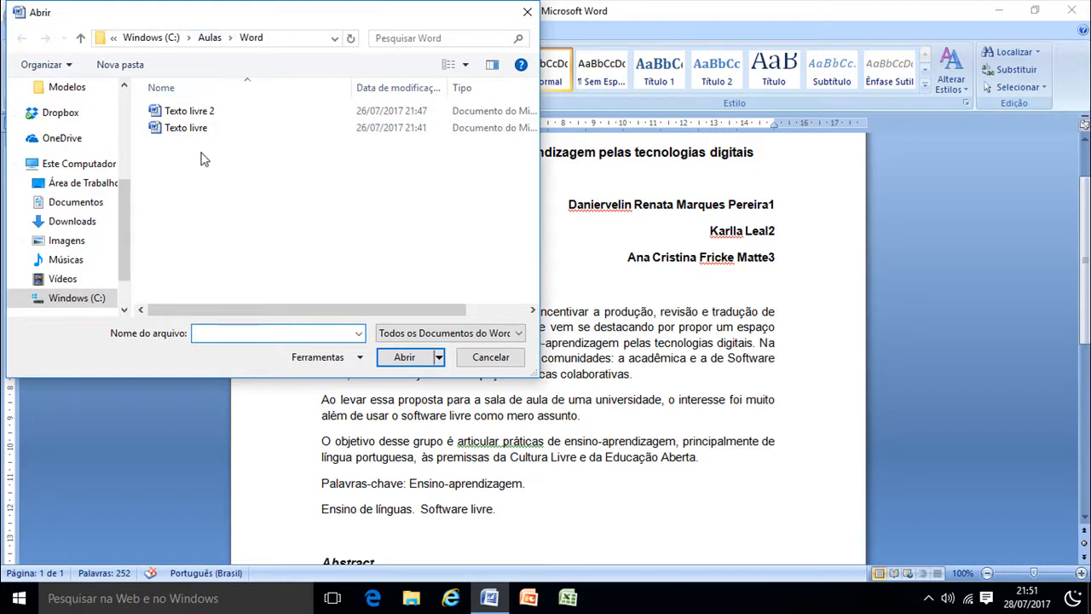
{"action": "left_click", "coordinate": [160, 128]}
{"action": "left_click", "coordinate": [160, 112]}
{"action": "left_click", "coordinate": [159, 121]}
{"action": "left_click", "coordinate": [159, 112]}
{"action": "left_click", "coordinate": [162, 128]}
{"action": "left_click", "coordinate": [486, 362]}
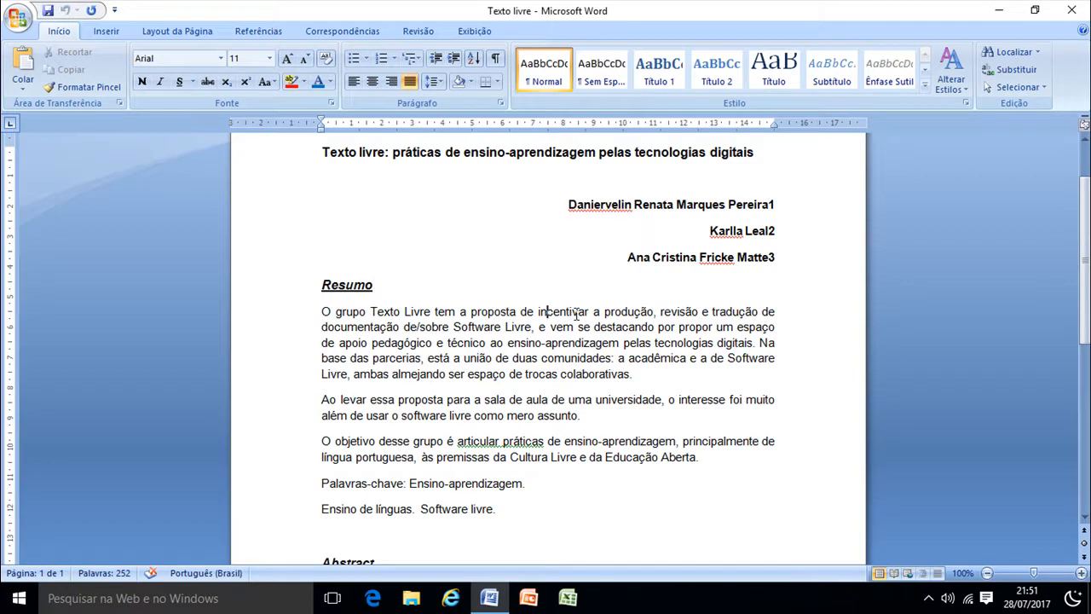
Select the word "Livre" in the first Resumo paragraph, extend the selection to the whole paragraph, and clear it.
{"action": "scroll", "coordinate": [549, 260], "scroll_direction": "up", "scroll_amount": 1}
{"action": "double_click", "coordinate": [420, 351]}
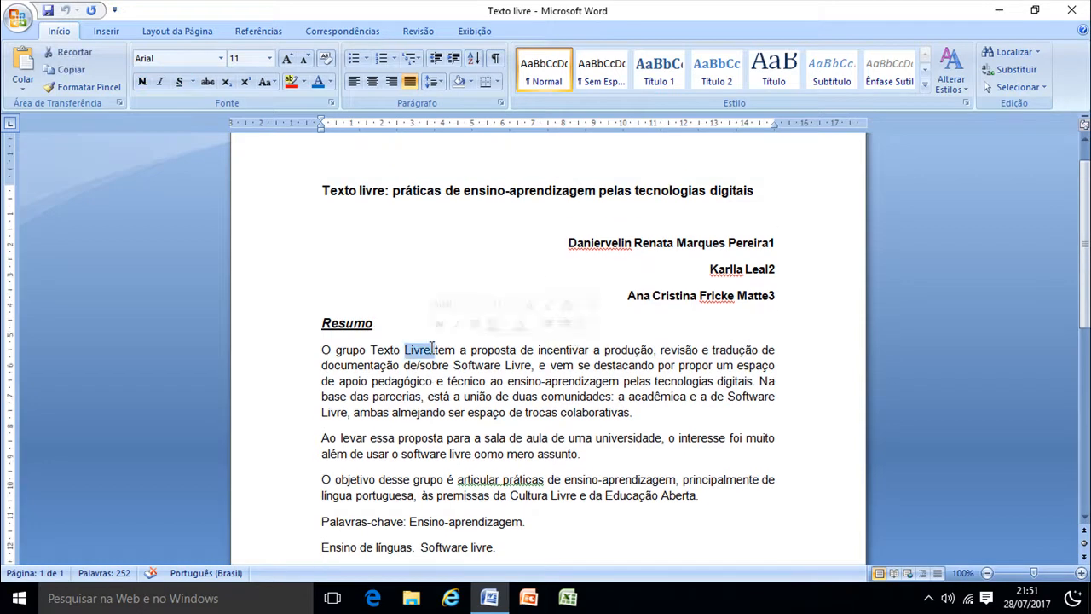
{"action": "triple_click", "coordinate": [424, 357]}
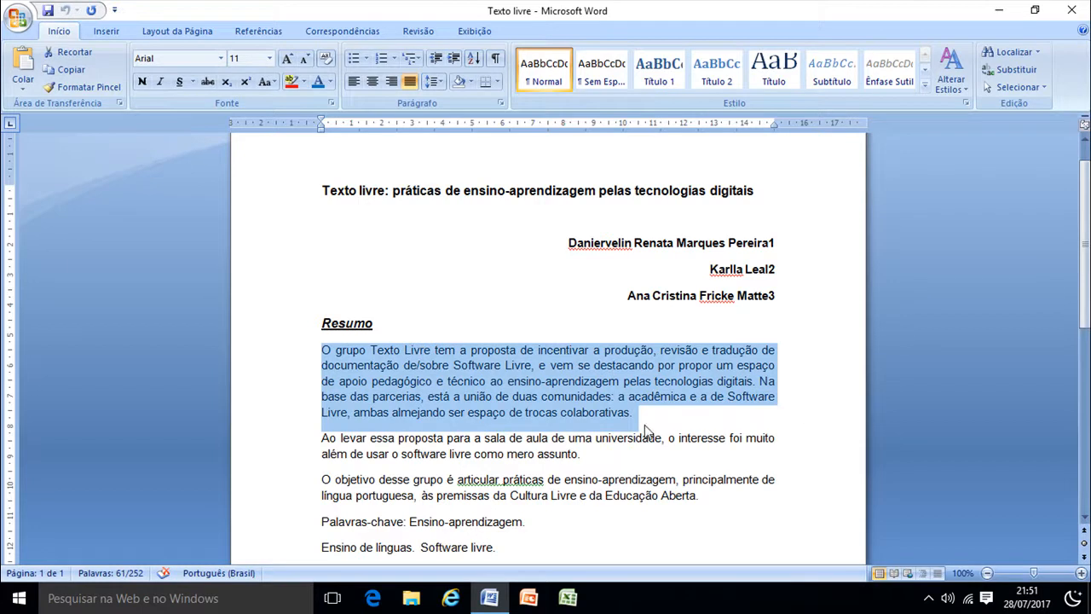
{"action": "left_click", "coordinate": [503, 397]}
Select the first and third lines of the first Resumo paragraph together, clear the selection and undo the last edit.
{"action": "left_click", "coordinate": [260, 361]}
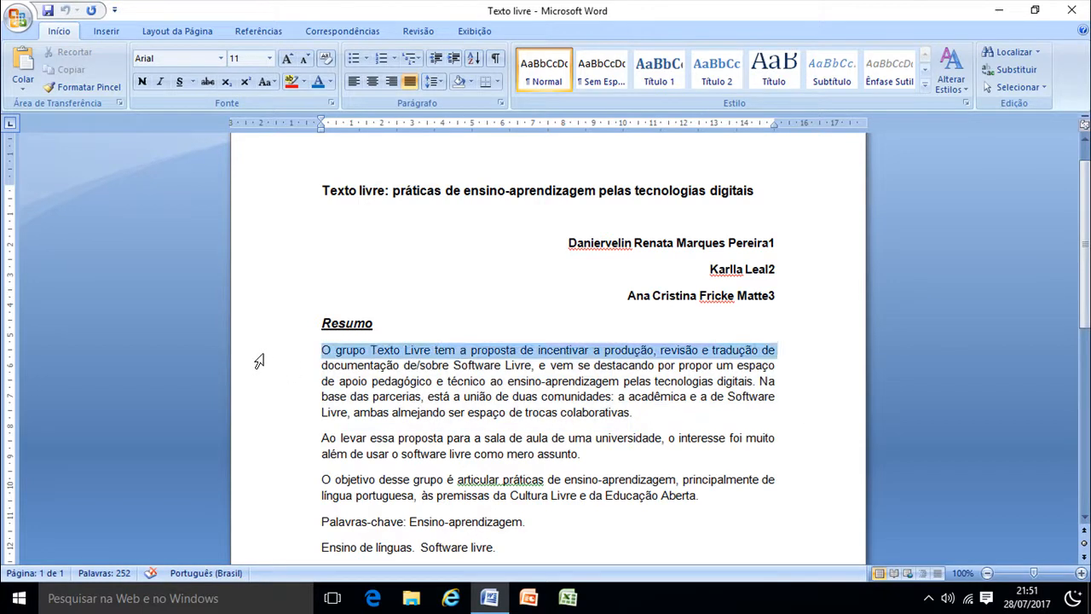
{"action": "left_click", "coordinate": [260, 385], "text": "ctrl"}
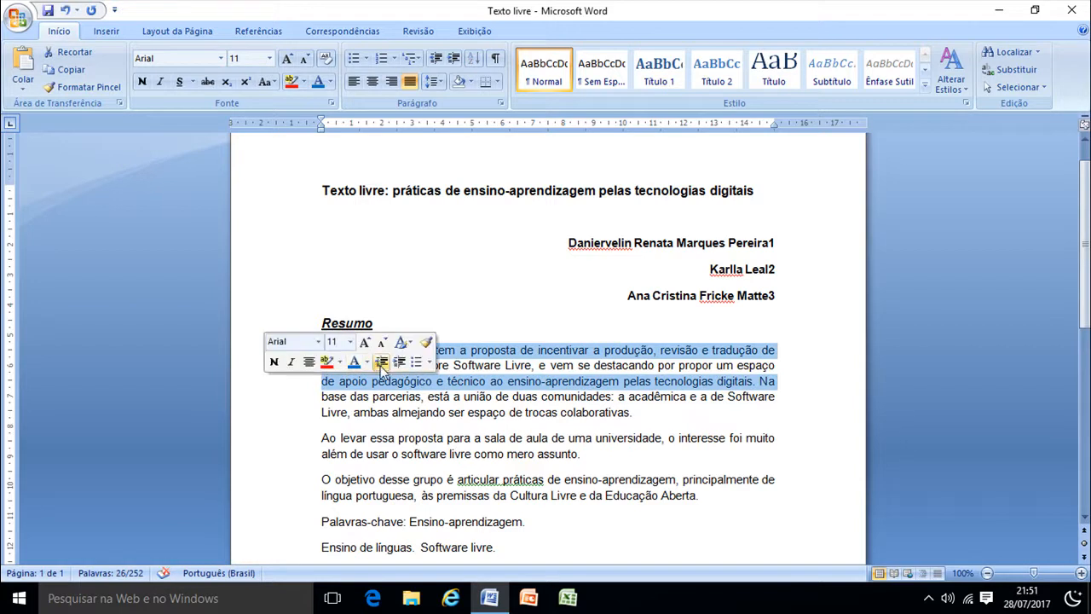
{"action": "left_click", "coordinate": [509, 401]}
{"action": "key", "text": "ctrl+z"}
{"action": "left_click", "coordinate": [500, 407]}
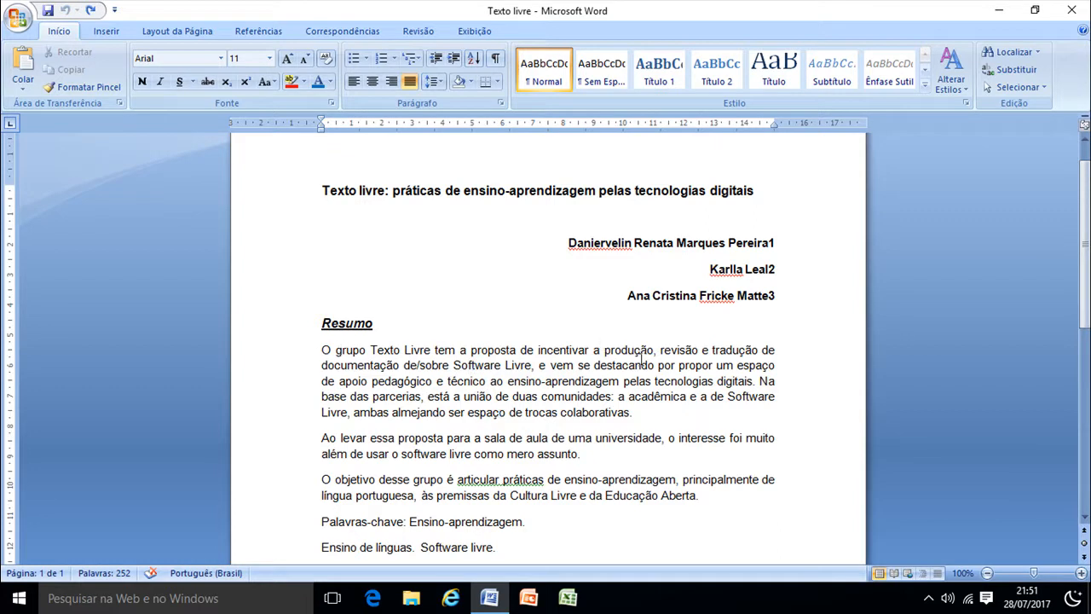
Select the text from "grupo" through "tradução" in the first line of the Resumo paragraph, and clear the selection.
{"action": "double_click", "coordinate": [348, 352]}
{"action": "left_click", "coordinate": [338, 350]}
{"action": "left_click_drag", "start_coordinate": [336, 350], "coordinate": [720, 359]}
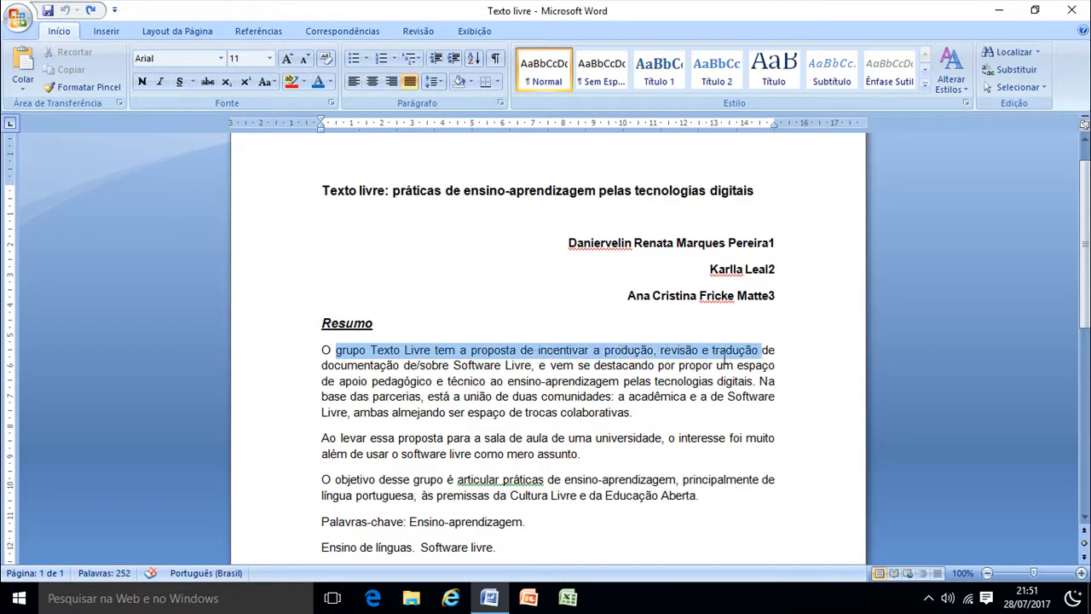
{"action": "left_click", "coordinate": [587, 385]}
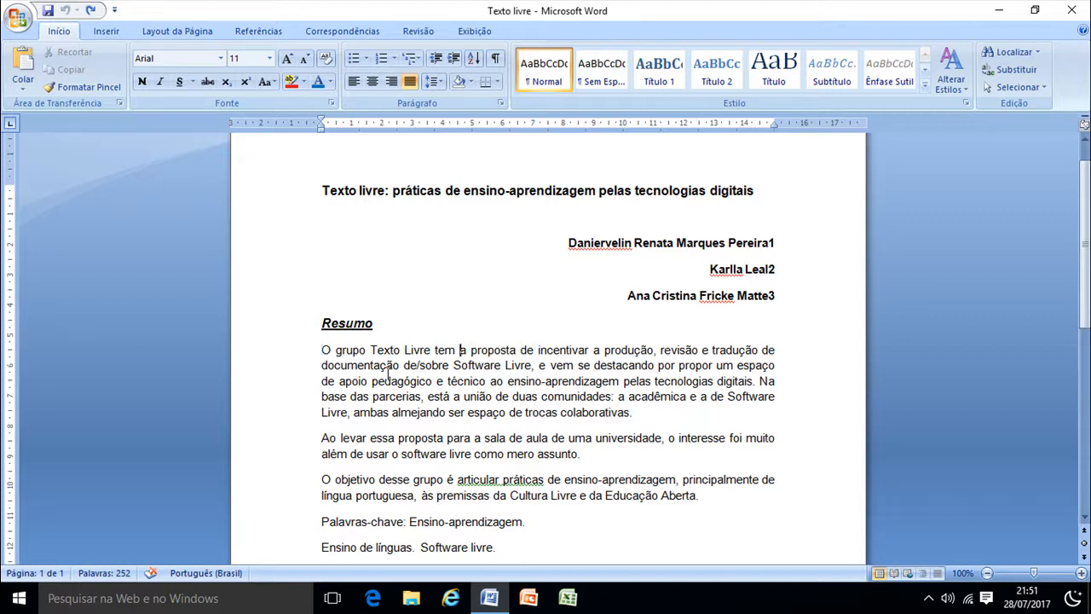
Using only the keyboard, select character by character from "a proposta" into "de" in the first Resumo line, and clear the selection.
{"action": "key", "text": "shift+Right"}
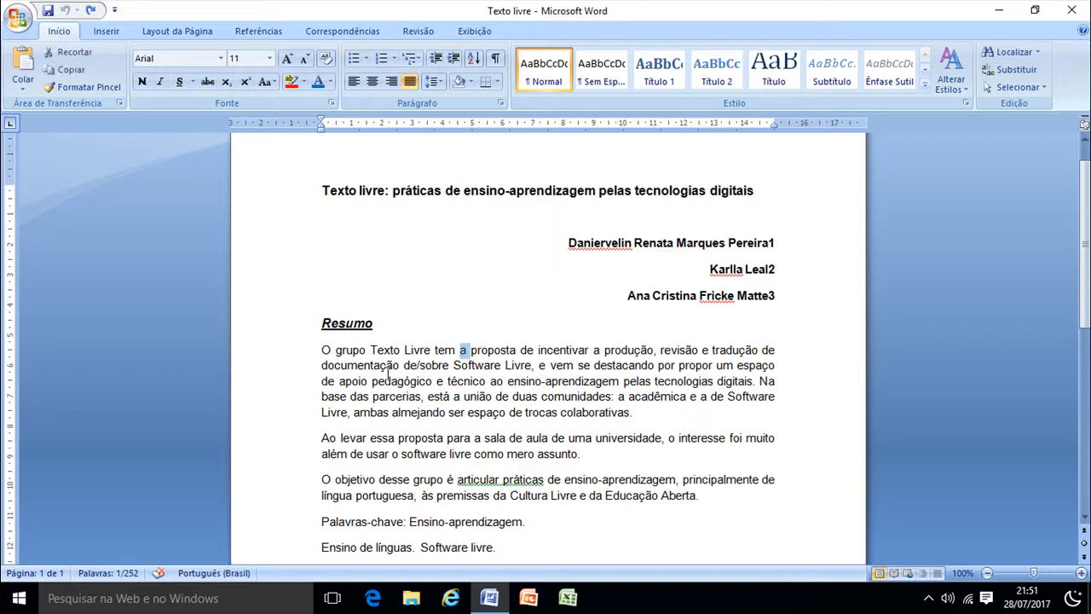
{"action": "key", "text": "shift+Right"}
{"action": "key", "text": "shift+Right"}
{"action": "key", "text": "shift+Right"}
{"action": "key", "text": "shift+Right"}
{"action": "key", "text": "shift+Right"}
{"action": "key", "text": "shift+Right"}
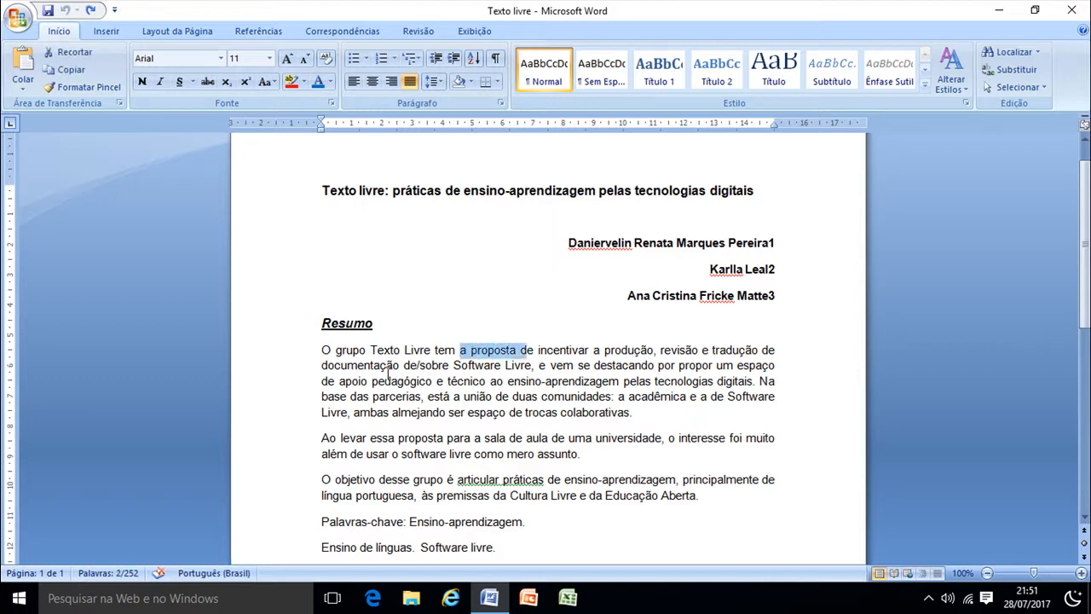
{"action": "key", "text": "Left"}
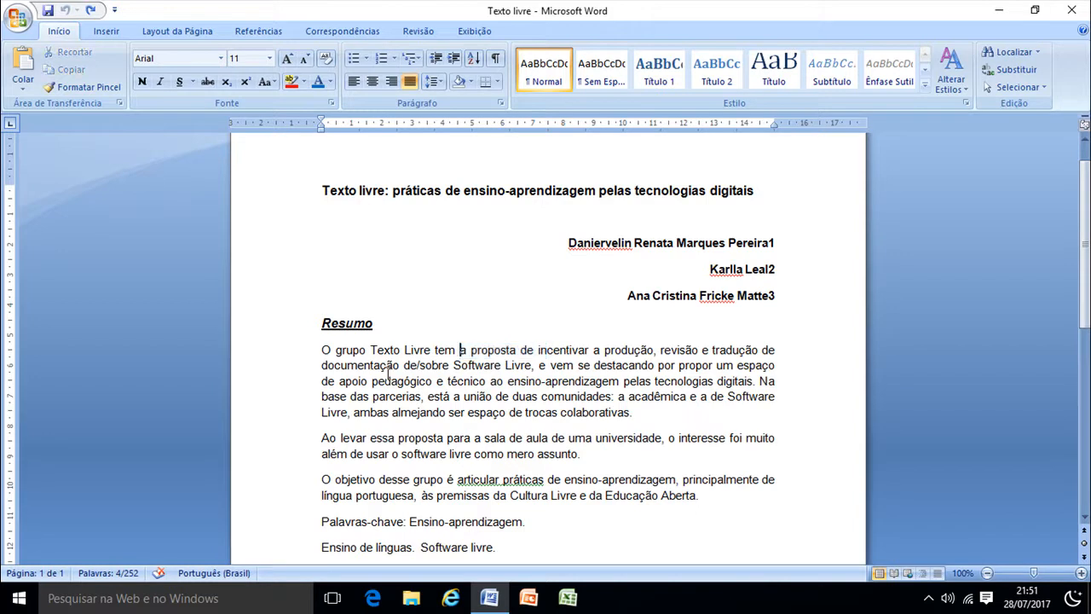
Using only the keyboard, select "a proposta de incentivar a produção, revisão" in the first line of the Resumo paragraph.
{"action": "key", "text": "shift+Right"}
{"action": "key", "text": "shift+Right"}
{"action": "key", "text": "shift+Right"}
{"action": "key", "text": "shift+Right"}
{"action": "key", "text": "shift+Right"}
{"action": "key", "text": "shift+Right"}
{"action": "key", "text": "shift+Right"}
{"action": "key", "text": "shift+Right"}
{"action": "key", "text": "shift+Right"}
{"action": "key", "text": "shift+Right"}
{"action": "key", "text": "shift+Right"}
{"action": "key", "text": "shift+Right"}
{"action": "key", "text": "shift+Right"}
{"action": "key", "text": "shift+Right"}
{"action": "key", "text": "shift+Right"}
{"action": "key", "text": "shift+Right"}
{"action": "key", "text": "shift+Right"}
{"action": "key", "text": "shift+Right"}
{"action": "key", "text": "shift+Right"}
{"action": "key", "text": "shift+Right"}
{"action": "key", "text": "shift+Right"}
{"action": "key", "text": "shift+Right"}
{"action": "key", "text": "shift+Right"}
{"action": "key", "text": "shift+Right"}
{"action": "key", "text": "shift+Right"}
{"action": "key", "text": "shift+Right"}
{"action": "key", "text": "shift+Right"}
{"action": "key", "text": "shift+Right"}
{"action": "key", "text": "shift+Right"}
{"action": "key", "text": "shift+Right"}
{"action": "key", "text": "shift+Right"}
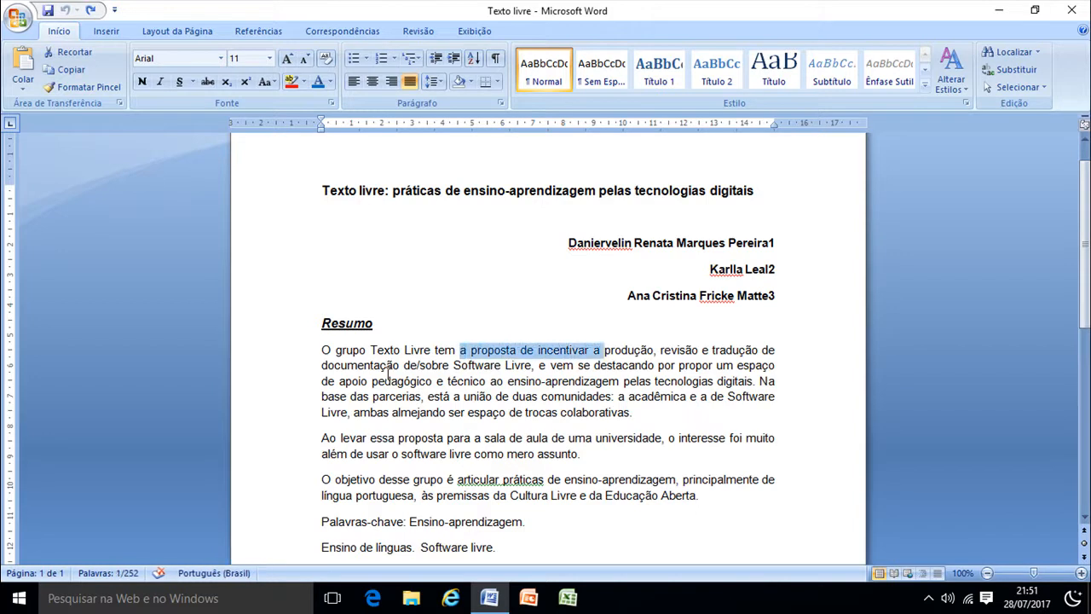
{"action": "key", "text": "shift+Right"}
{"action": "key", "text": "shift+Right"}
{"action": "key", "text": "shift+Right"}
{"action": "key", "text": "shift+Right"}
{"action": "key", "text": "shift+Right"}
{"action": "key", "text": "shift+Right"}
{"action": "key", "text": "shift+Right"}
{"action": "key", "text": "shift+Right"}
{"action": "key", "text": "shift+Right"}
{"action": "key", "text": "shift+Right"}
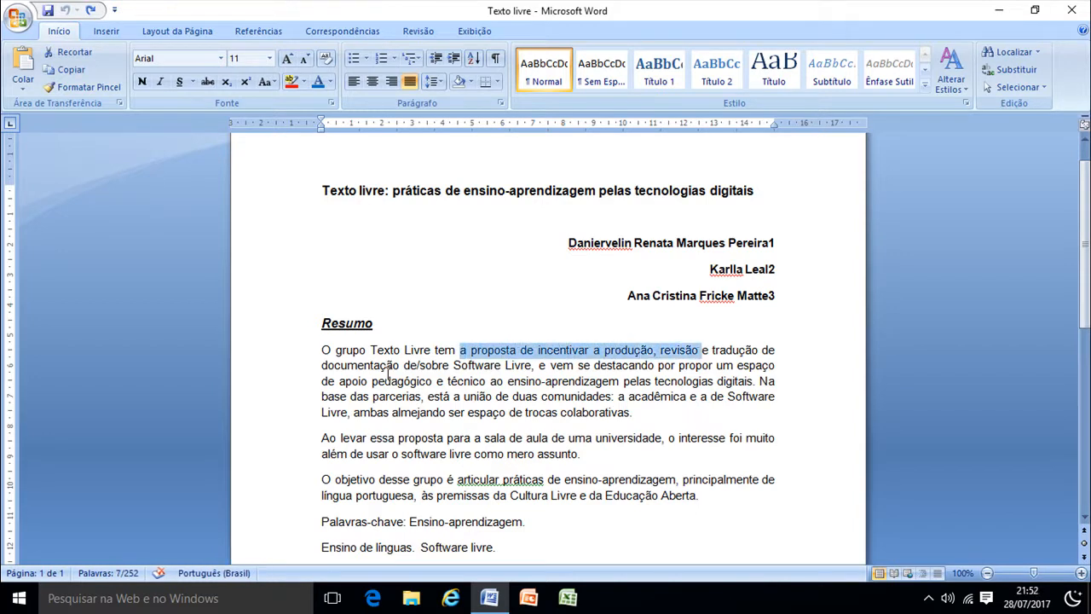
Extend the keyboard selection through "tradução" in the first Resumo line, and clear the selection.
{"action": "key", "text": "shift+Right"}
{"action": "key", "text": "shift+Right"}
{"action": "key", "text": "shift+Right"}
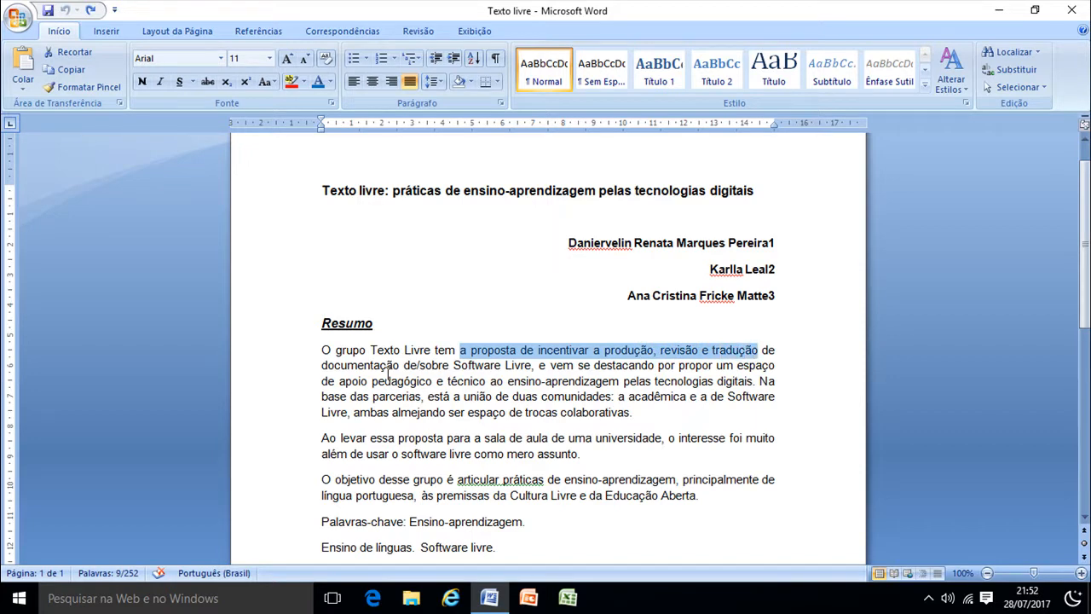
{"action": "key", "text": "Left"}
{"action": "key", "text": "Down"}
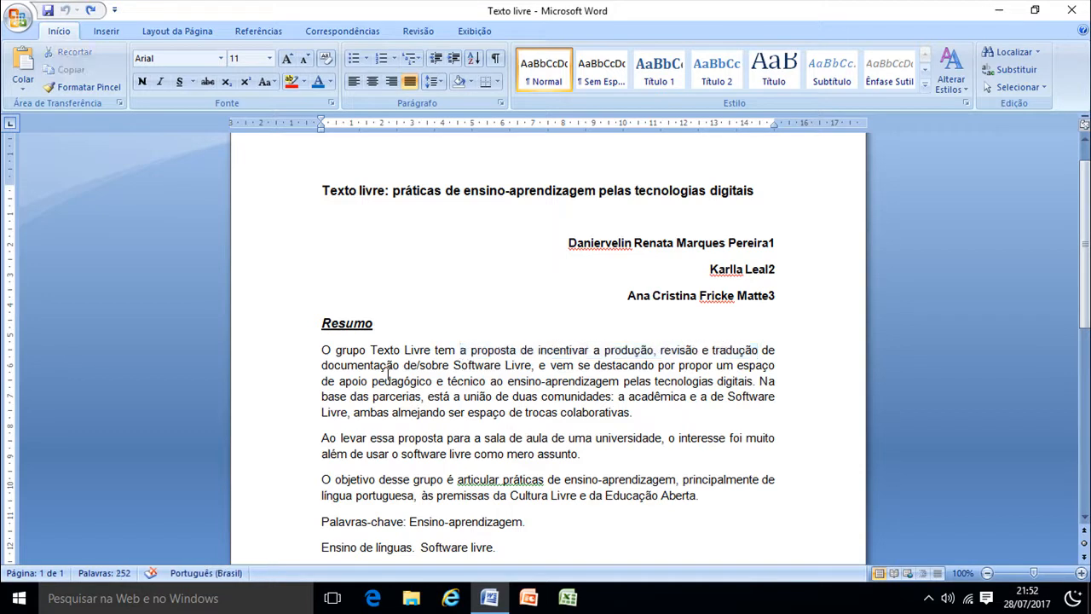
Using only the keyboard, select character by character from the start of the first Resumo paragraph through "Texto".
{"action": "key", "text": "shift+Right"}
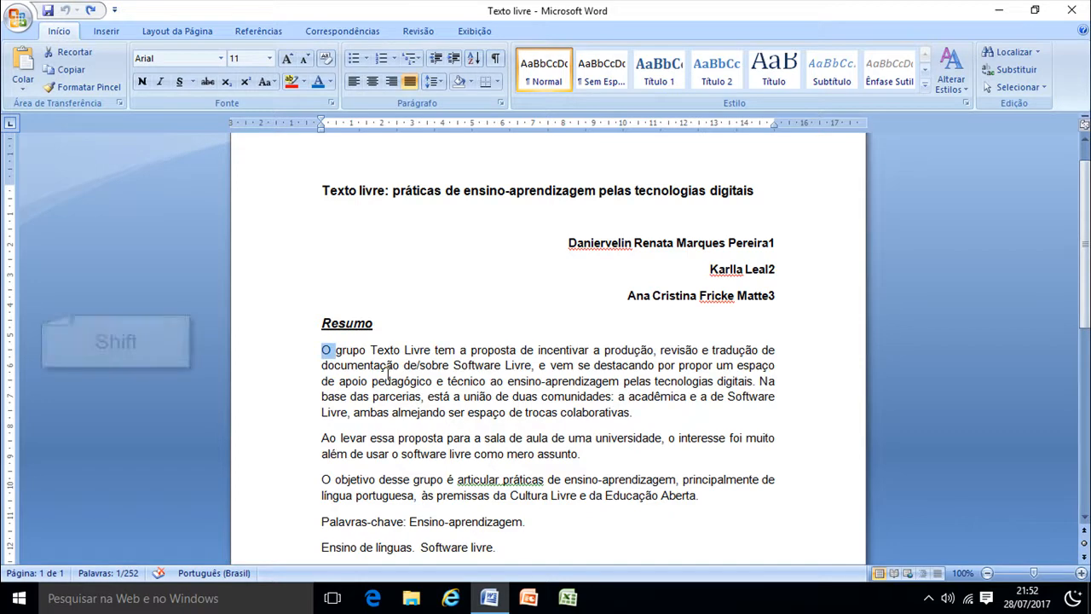
{"action": "key", "text": "shift+Right"}
{"action": "key", "text": "shift+Right"}
{"action": "key", "text": "shift+Right"}
{"action": "key", "text": "shift+Right"}
{"action": "key", "text": "shift+Right"}
{"action": "key", "text": "shift+Right"}
{"action": "key", "text": "shift+Right"}
{"action": "key", "text": "shift+Right"}
{"action": "key", "text": "shift+Right"}
{"action": "key", "text": "shift+Right"}
{"action": "key", "text": "shift+Right"}
{"action": "key", "text": "shift+Right"}
{"action": "key", "text": "shift+Right"}
{"action": "key", "text": "shift+Right"}
{"action": "key", "text": "shift+Right"}
{"action": "key", "text": "shift+Right"}
{"action": "key", "text": "shift+Right"}
{"action": "key", "text": "shift+Right"}
{"action": "key", "text": "shift+Right"}
{"action": "key", "text": "shift+Right"}
{"action": "key", "text": "shift+Right"}
{"action": "key", "text": "shift+Right"}
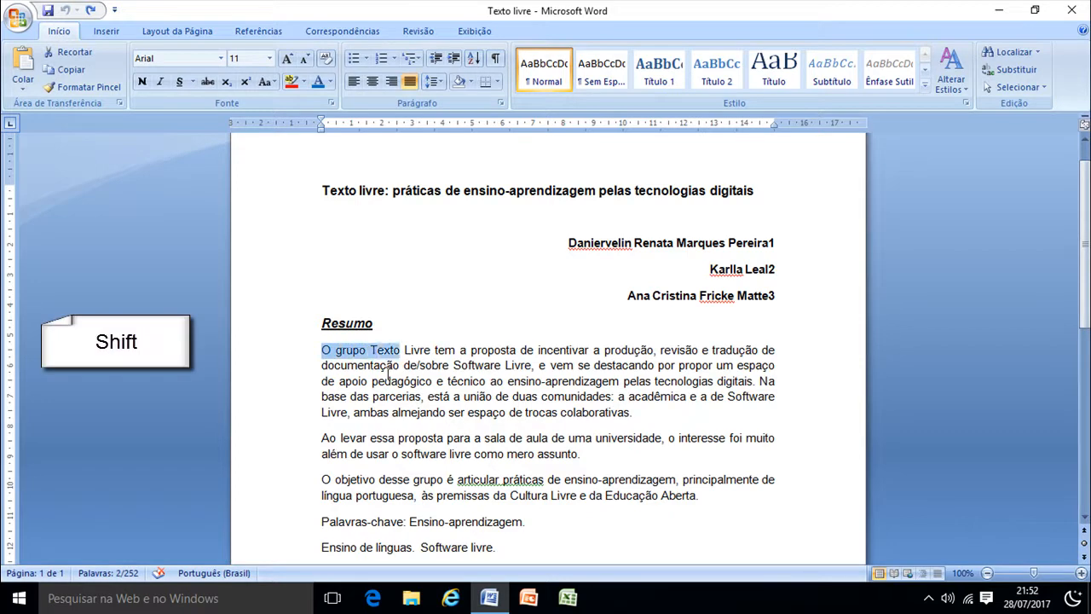
Extend the selection down to the third line and on through "tecnologias", and clear the selection.
{"action": "key", "text": "shift+Down"}
{"action": "key", "text": "shift+Down"}
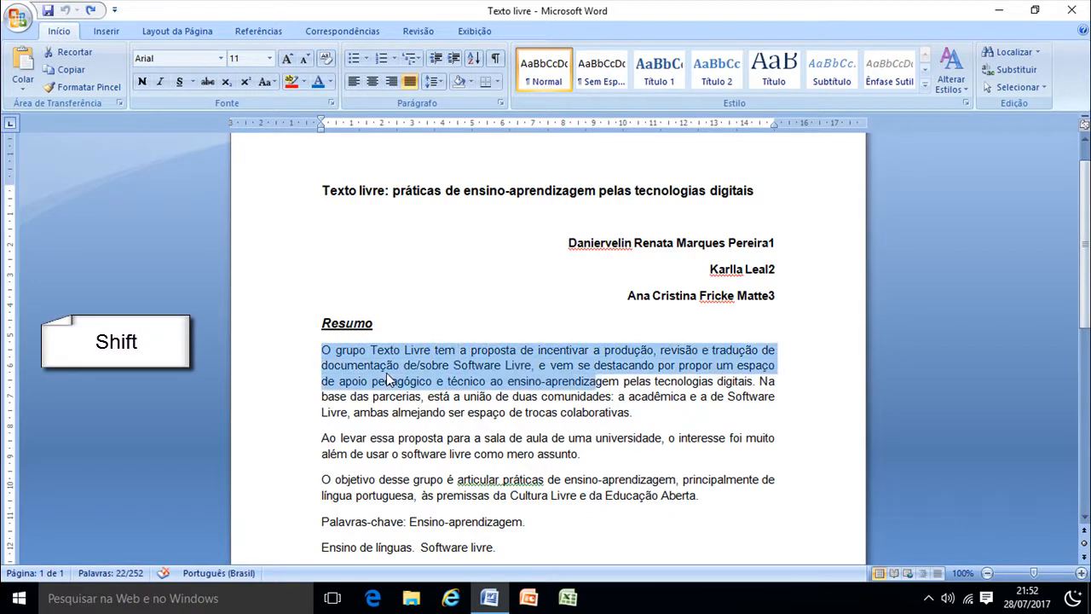
{"action": "key", "text": "shift+Right"}
{"action": "key", "text": "shift+Right"}
{"action": "key", "text": "shift+Right"}
{"action": "key", "text": "shift+Right"}
{"action": "key", "text": "shift+Right"}
{"action": "key", "text": "shift+Right"}
{"action": "key", "text": "shift+Right"}
{"action": "key", "text": "shift+Right"}
{"action": "key", "text": "shift+Right"}
{"action": "key", "text": "shift+Right"}
{"action": "key", "text": "shift+Right"}
{"action": "key", "text": "shift+Right"}
{"action": "key", "text": "shift+Right"}
{"action": "key", "text": "shift+Right"}
{"action": "key", "text": "shift+Right"}
{"action": "key", "text": "shift+Right"}
{"action": "key", "text": "shift+Right"}
{"action": "key", "text": "shift+Right"}
{"action": "key", "text": "shift+Right"}
{"action": "key", "text": "shift+Right"}
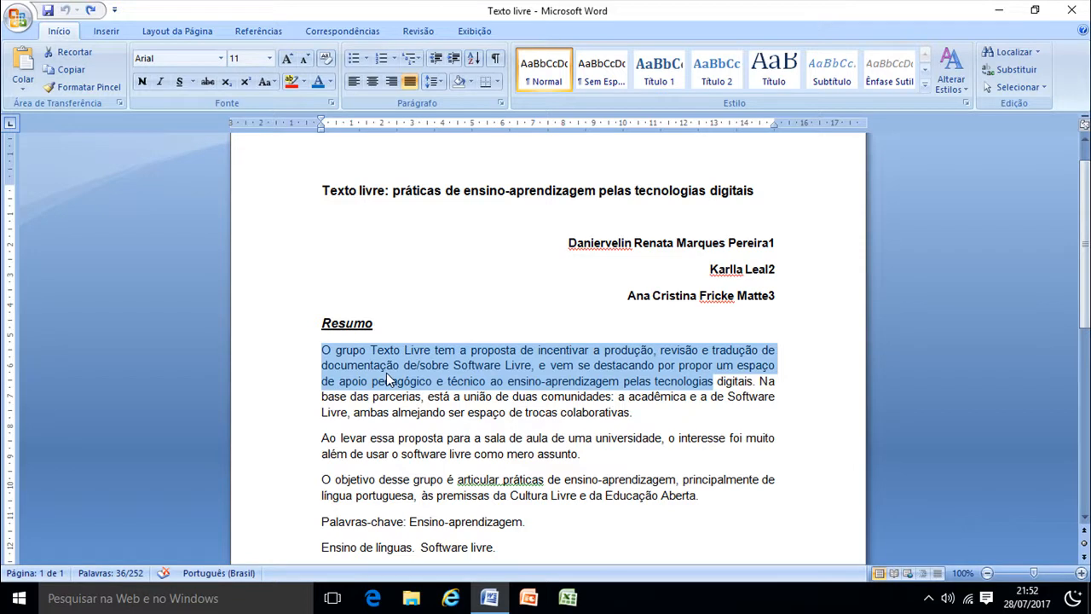
{"action": "key", "text": "shift+F5"}
{"action": "key", "text": "shift+F5"}
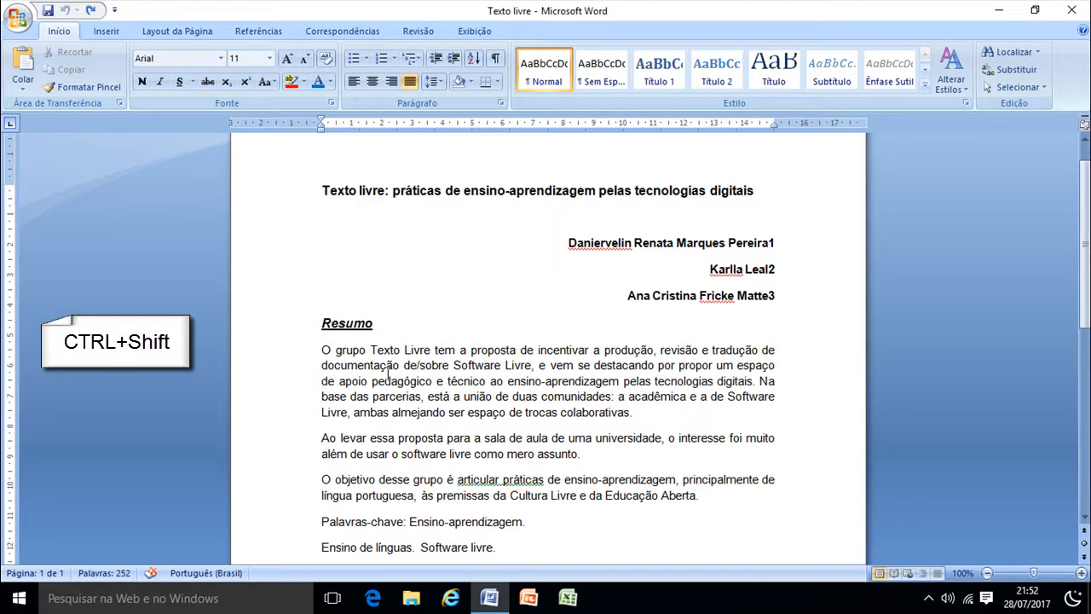
Using only the keyboard, select word by word from the start of the first Resumo paragraph through "incentivar".
{"action": "key", "text": "ctrl+Up"}
{"action": "key", "text": "ctrl+shift+Right"}
{"action": "key", "text": "ctrl+shift+Right"}
{"action": "key", "text": "ctrl+shift+Right"}
{"action": "key", "text": "ctrl+shift+Right"}
{"action": "key", "text": "ctrl+shift+Right"}
{"action": "key", "text": "ctrl+shift+Right"}
{"action": "key", "text": "ctrl+shift+Right"}
{"action": "key", "text": "ctrl+shift+Right"}
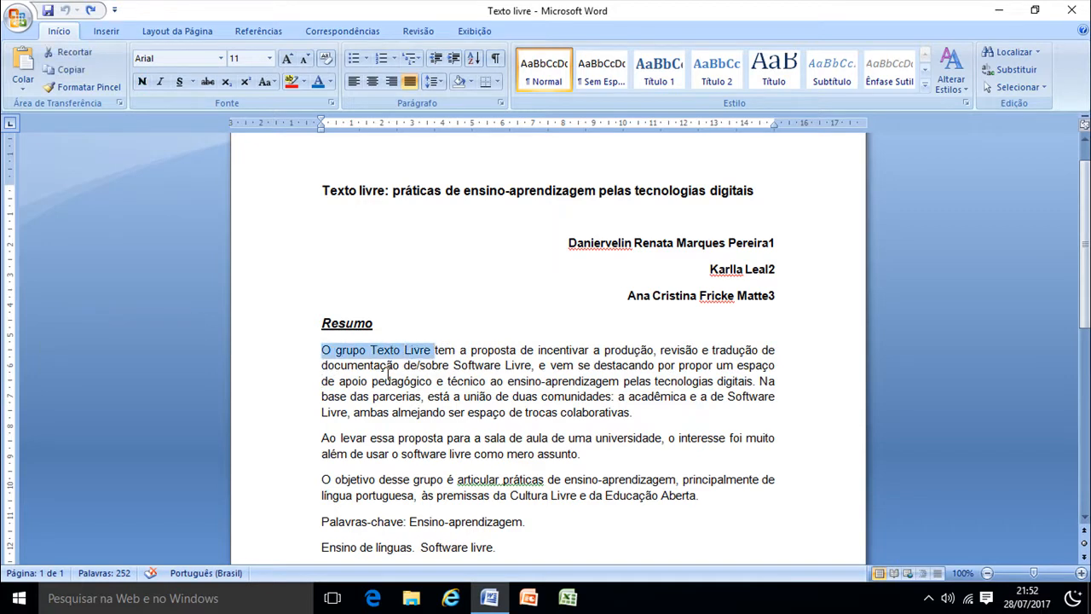
{"action": "key", "text": "ctrl+shift+Right"}
{"action": "key", "text": "ctrl+shift+Right"}
{"action": "key", "text": "ctrl+shift+Right"}
{"action": "key", "text": "ctrl+shift+Right"}
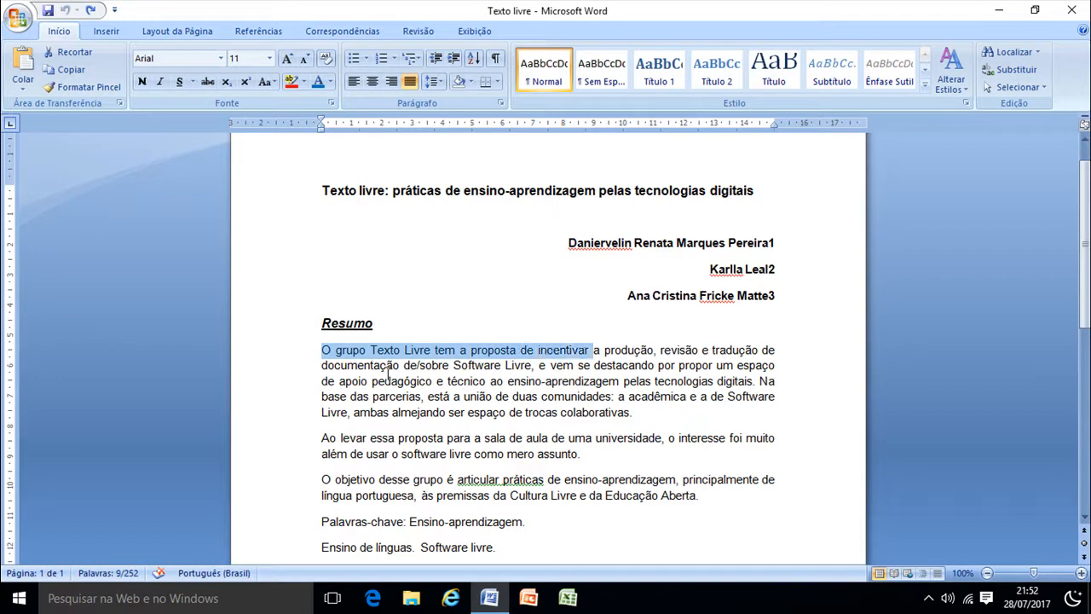
Extend the selection on through "tradução" in the first Resumo line, and clear the selection.
{"action": "key", "text": "shift+Right"}
{"action": "key", "text": "shift+Right"}
{"action": "key", "text": "shift+Right"}
{"action": "key", "text": "shift+Right"}
{"action": "key", "text": "shift+Right"}
{"action": "key", "text": "shift+Right"}
{"action": "key", "text": "shift+Right"}
{"action": "key", "text": "shift+Right"}
{"action": "key", "text": "shift+Right"}
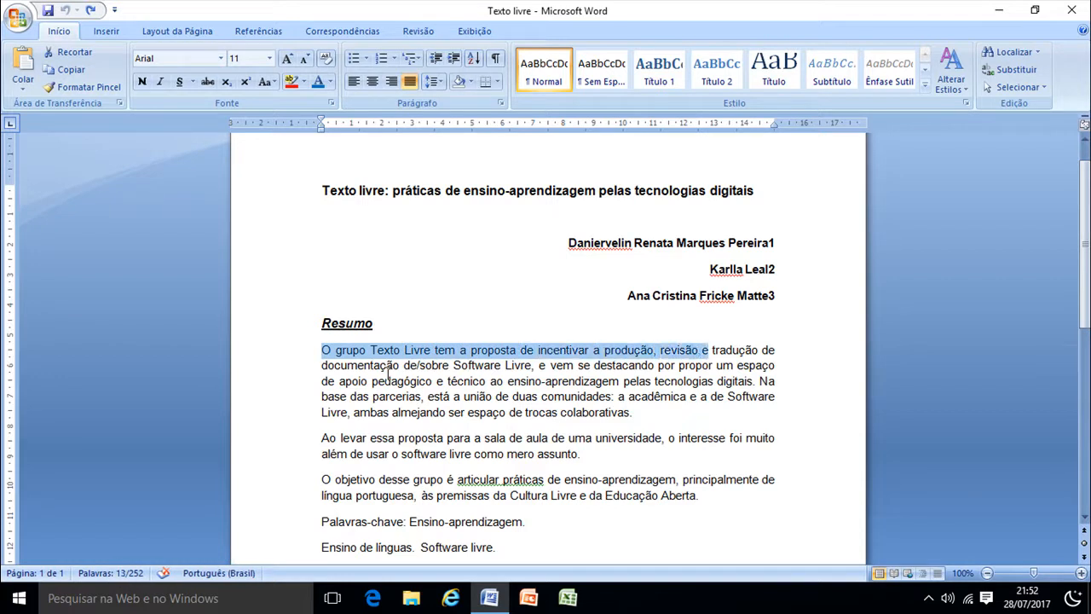
{"action": "key", "text": "shift+Right"}
{"action": "key", "text": "ctrl+shift+Right"}
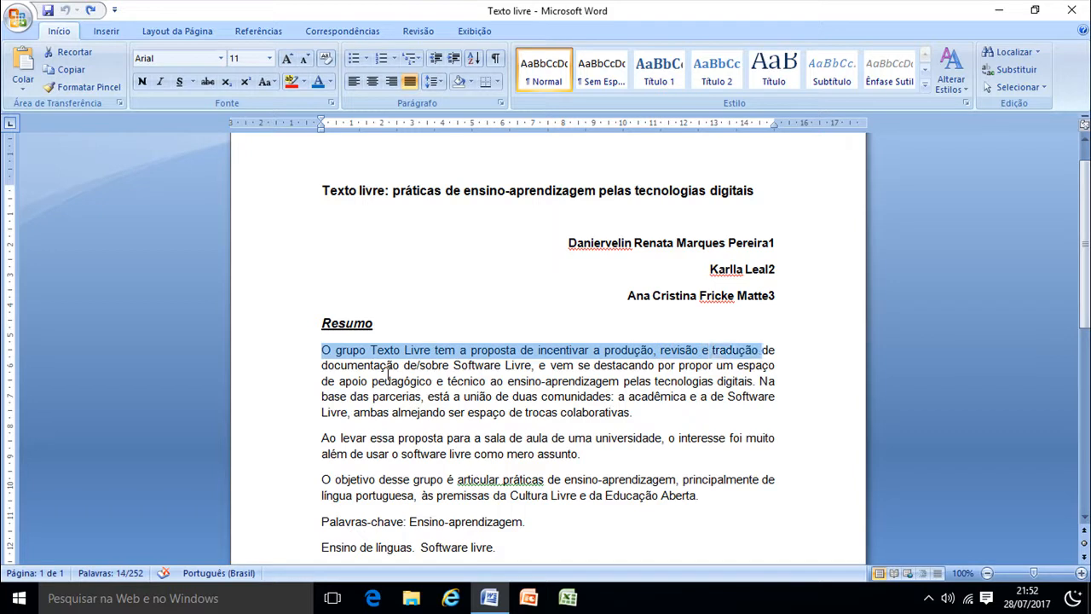
{"action": "key", "text": "Left"}
{"action": "key", "text": "Left"}
Move the insertion point line by line and word by word through the Resumo text without selecting anything.
{"action": "key", "text": "Down"}
{"action": "key", "text": "Right"}
{"action": "key", "text": "Down"}
{"action": "key", "text": "Up"}
{"action": "key", "text": "Down"}
{"action": "key", "text": "Down"}
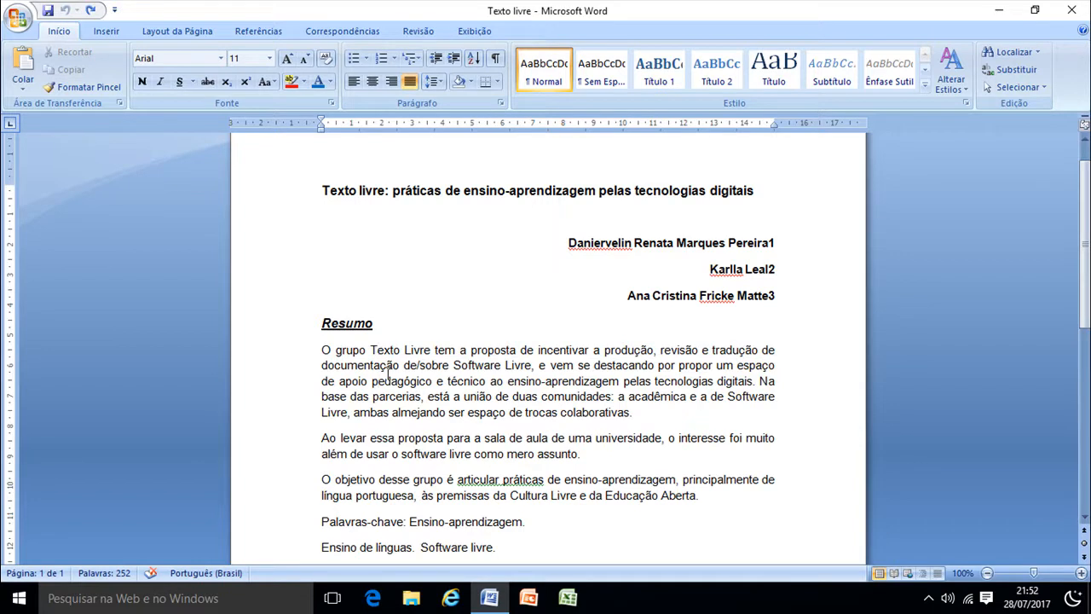
{"action": "key", "text": "Down"}
{"action": "key", "text": "Down"}
{"action": "key", "text": "Up"}
{"action": "key", "text": "Up"}
{"action": "key", "text": "Up"}
{"action": "key", "text": "ctrl+Left"}
{"action": "key", "text": "ctrl+Left"}
{"action": "key", "text": "ctrl+Left"}
{"action": "key", "text": "ctrl+Right"}
{"action": "key", "text": "ctrl+Right"}
{"action": "key", "text": "ctrl+Right"}
{"action": "key", "text": "ctrl+Right"}
{"action": "key", "text": "ctrl+Right"}
{"action": "key", "text": "Down"}
{"action": "key", "text": "ctrl+Right"}
{"action": "key", "text": "ctrl+Right"}
{"action": "key", "text": "ctrl+Right"}
{"action": "key", "text": "Up"}
Make the word "grupo" in the first Resumo line bold, toggling the bold off and on again, and clear the selection.
{"action": "key", "text": "ctrl+Left"}
{"action": "key", "text": "ctrl+Left"}
{"action": "key", "text": "ctrl+Left"}
{"action": "key", "text": "ctrl+Left"}
{"action": "key", "text": "ctrl+Left"}
{"action": "key", "text": "ctrl+Left"}
{"action": "key", "text": "ctrl+Left"}
{"action": "key", "text": "ctrl+Left"}
{"action": "key", "text": "Right"}
{"action": "key", "text": "Right"}
{"action": "key", "text": "ctrl+shift+Right"}
{"action": "key", "text": "shift+Left"}
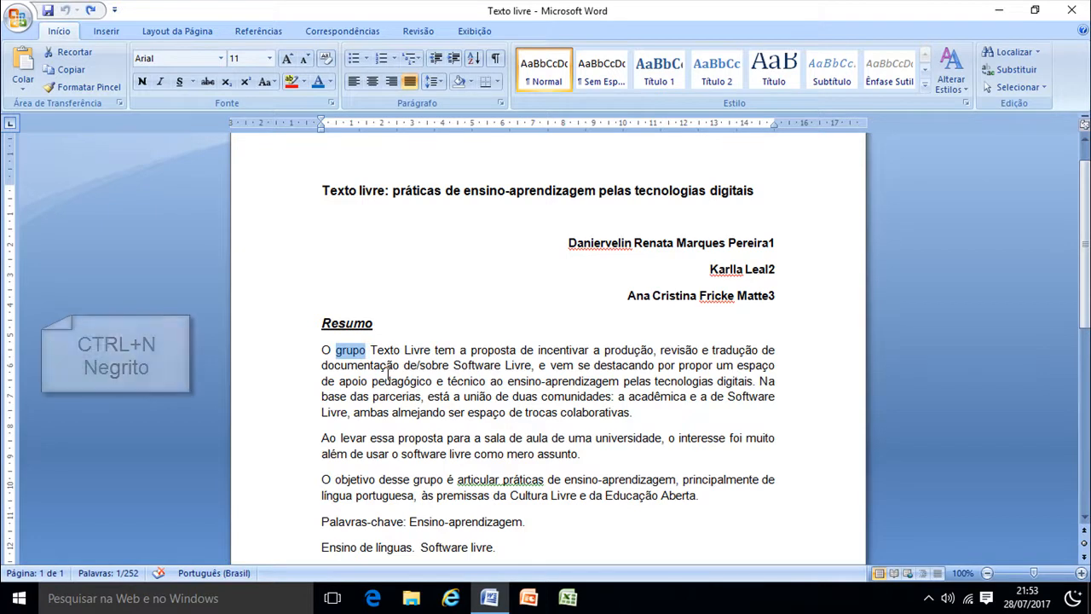
{"action": "key", "text": "ctrl+n"}
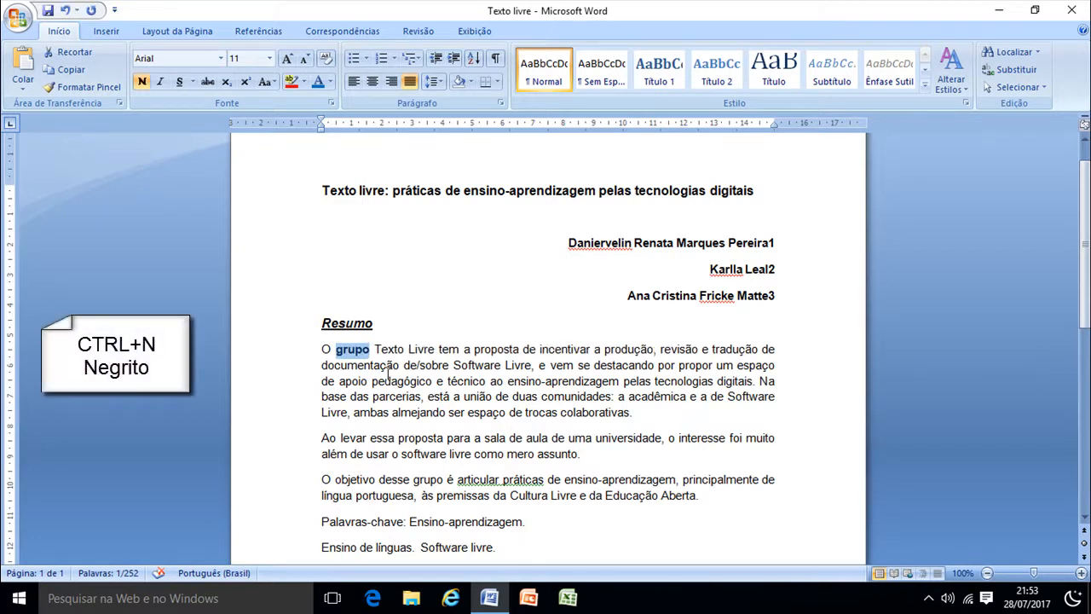
{"action": "key", "text": "ctrl+n"}
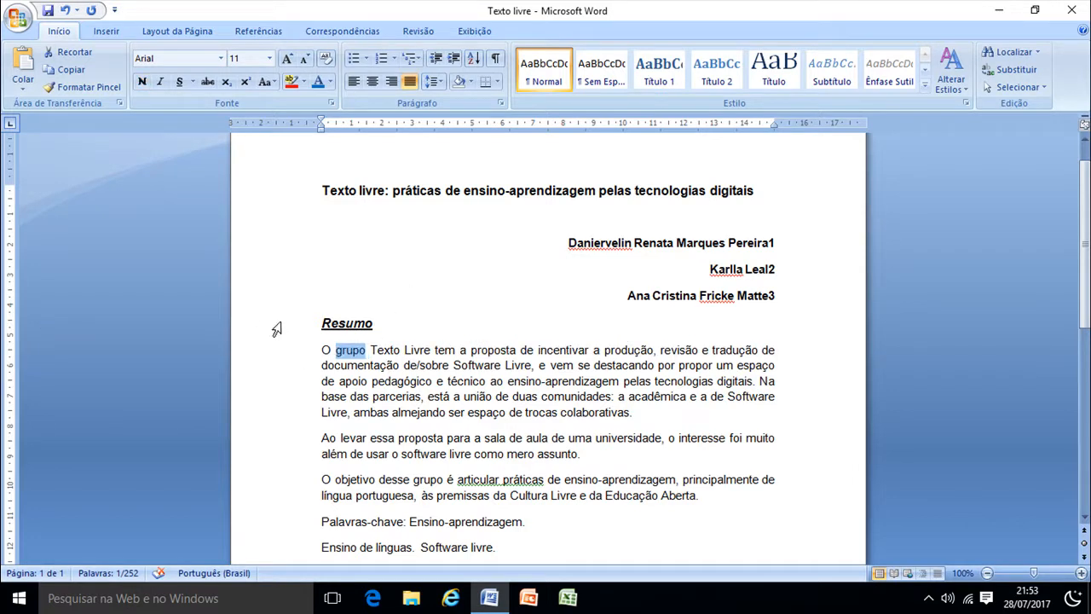
{"action": "key", "text": "ctrl+n"}
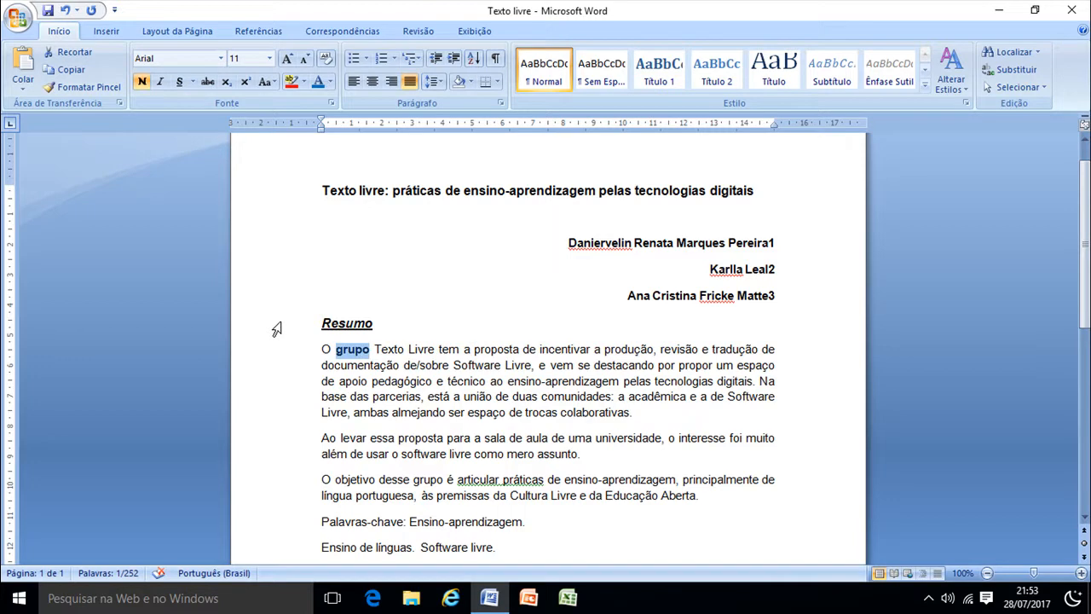
{"action": "key", "text": "ctrl+n"}
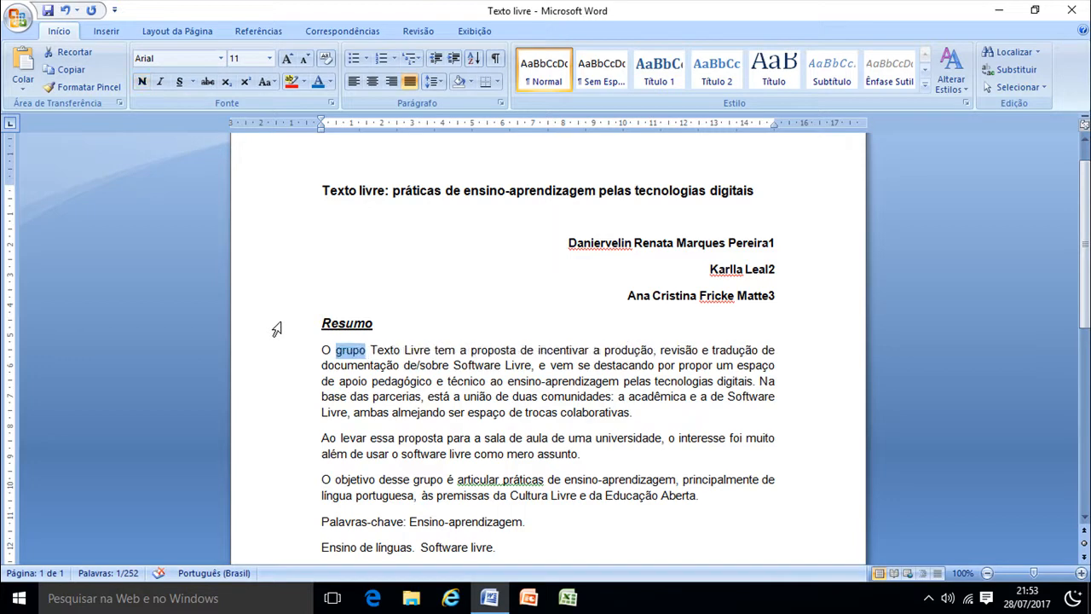
{"action": "key", "text": "ctrl+n"}
{"action": "key", "text": "Right"}
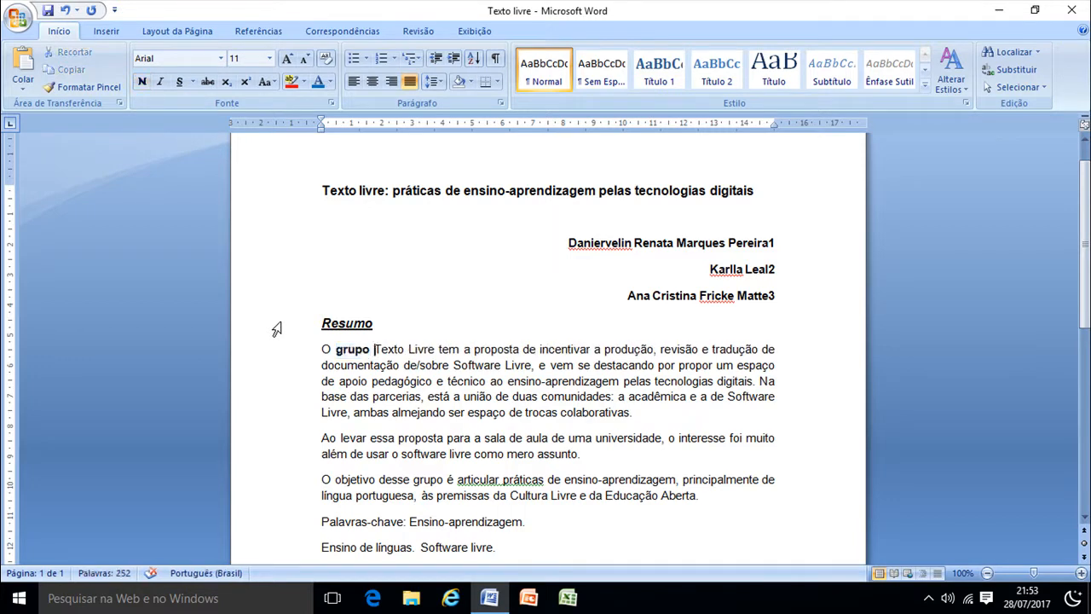
Italicize the word "Texto" in the first Resumo line using only the keyboard, and clear the selection.
{"action": "key", "text": "ctrl+shift+Right"}
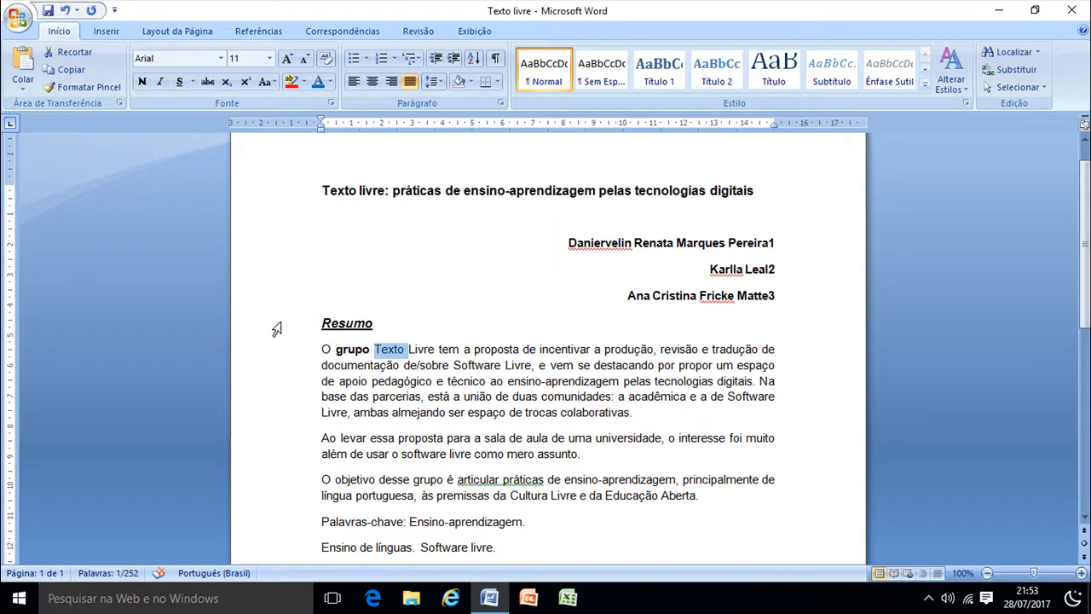
{"action": "key", "text": "ctrl+i"}
{"action": "key", "text": "Right"}
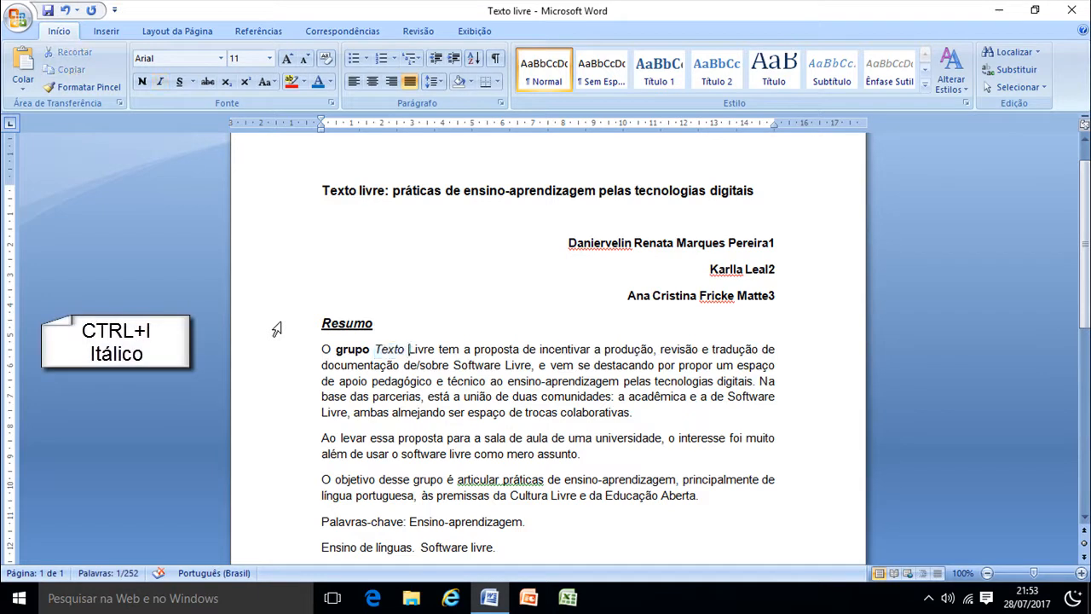
Underline the word "Livre" in the first Resumo line using only the keyboard, and clear the selection.
{"action": "key", "text": "ctrl+shift+Right"}
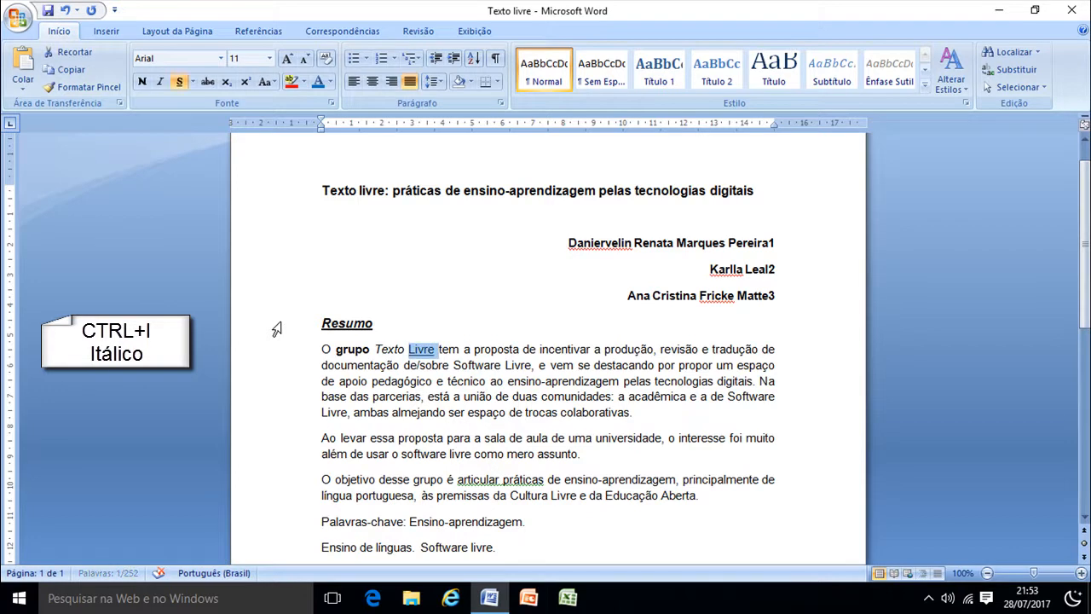
{"action": "key", "text": "ctrl+s"}
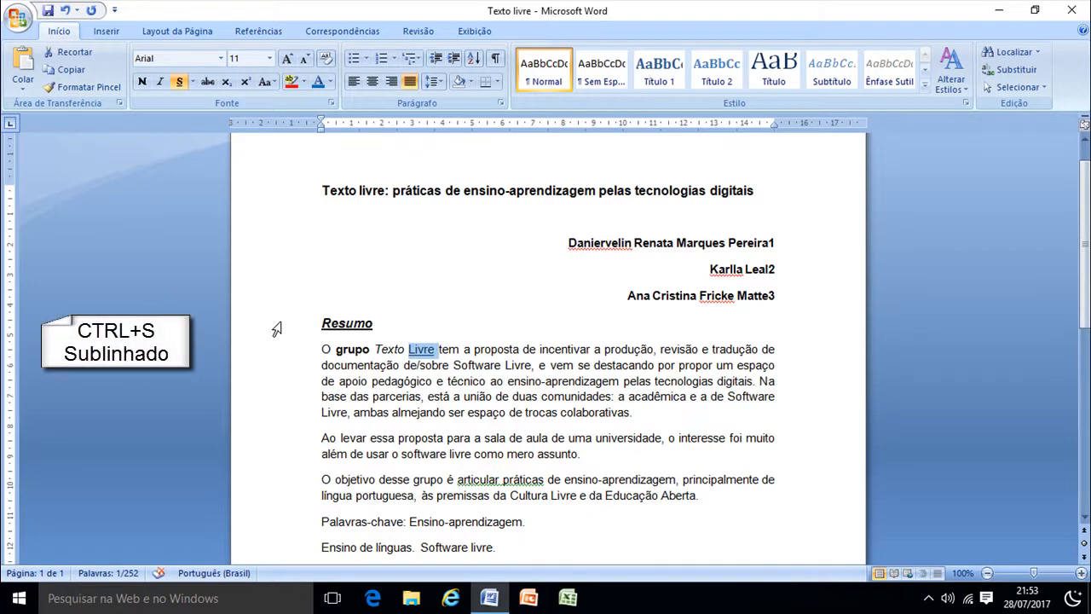
{"action": "key", "text": "Right"}
Select "tem a proposta" in the first Resumo line and enlarge its font step by step to size 18.
{"action": "key", "text": "ctrl+shift+Right"}
{"action": "key", "text": "ctrl+shift+Right"}
{"action": "key", "text": "ctrl+shift+Right"}
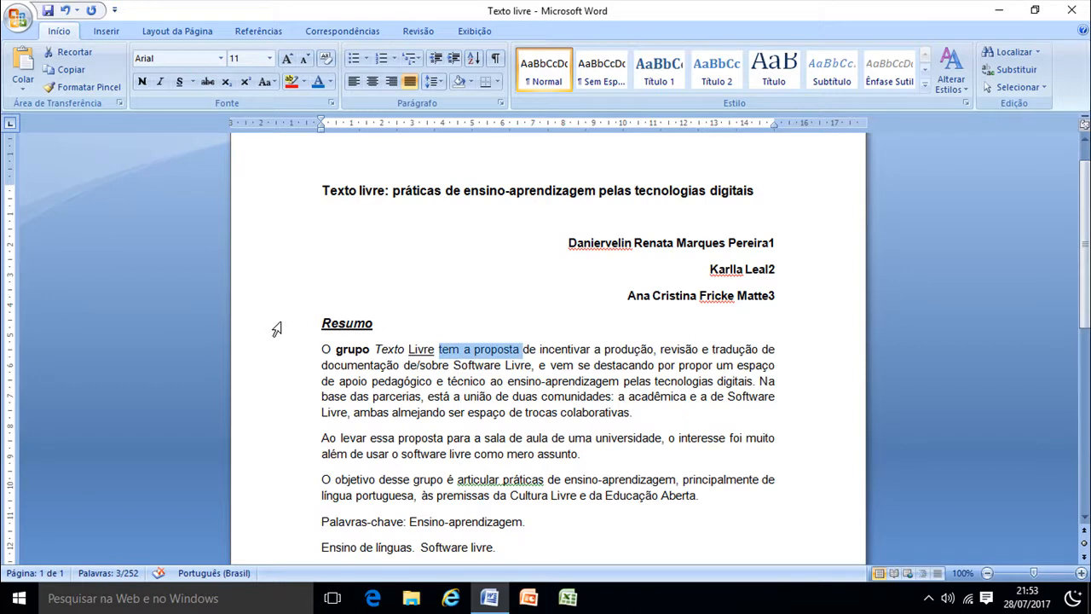
{"action": "key", "text": "ctrl+shift+period"}
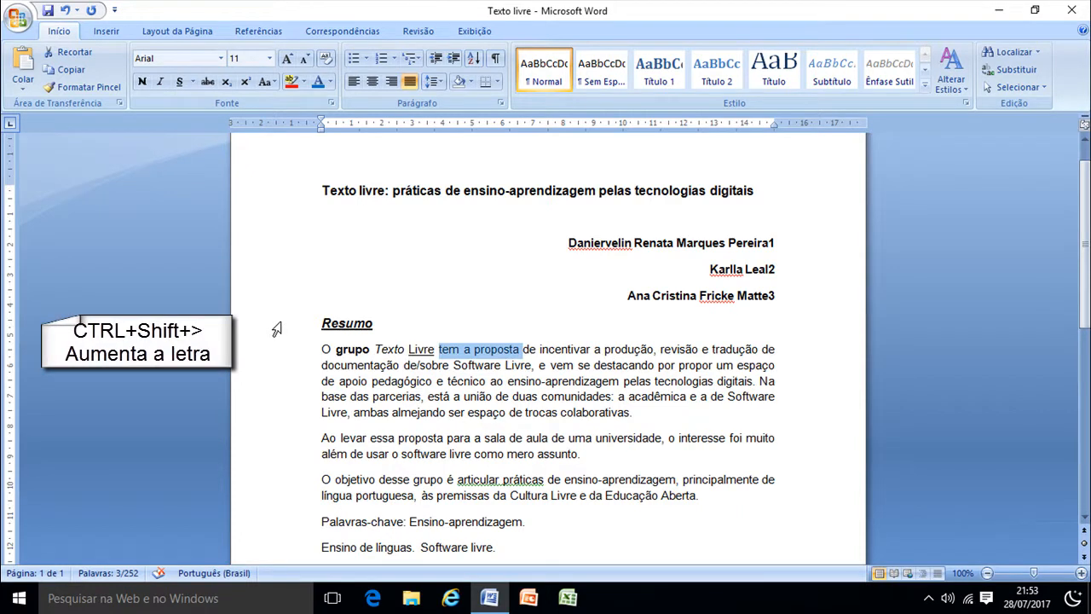
{"action": "key", "text": "ctrl+shift+period"}
{"action": "key", "text": "ctrl+shift+period"}
{"action": "key", "text": "ctrl+shift+period"}
{"action": "key", "text": "ctrl+shift+period"}
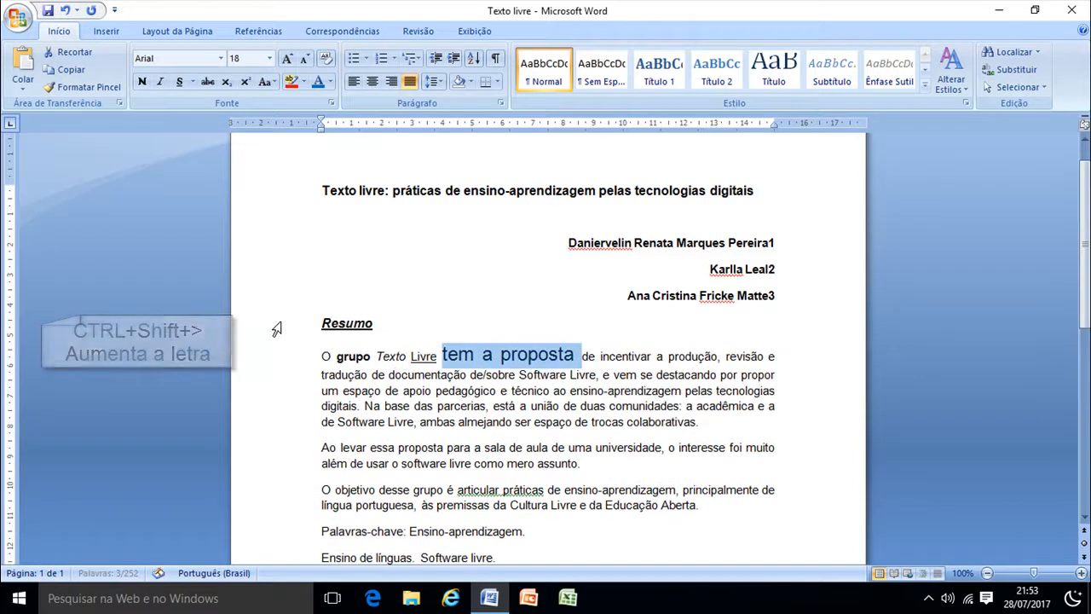
Shrink the font of "tem a proposta" step by step to size 11.
{"action": "key", "text": "ctrl+shift+comma"}
{"action": "key", "text": "ctrl+shift+comma"}
{"action": "key", "text": "ctrl+shift+comma"}
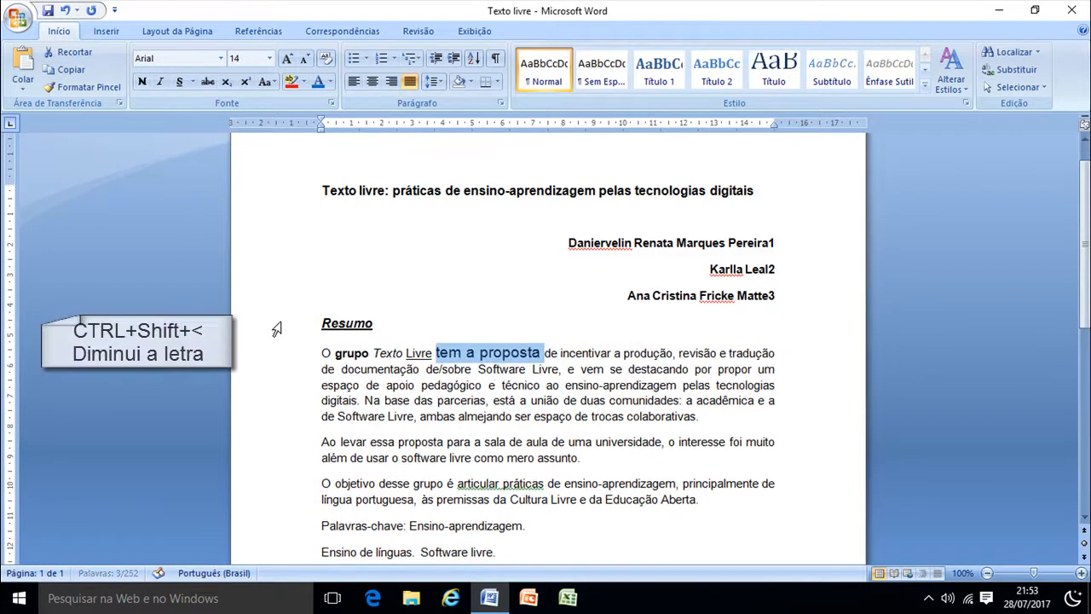
{"action": "key", "text": "ctrl+shift+comma"}
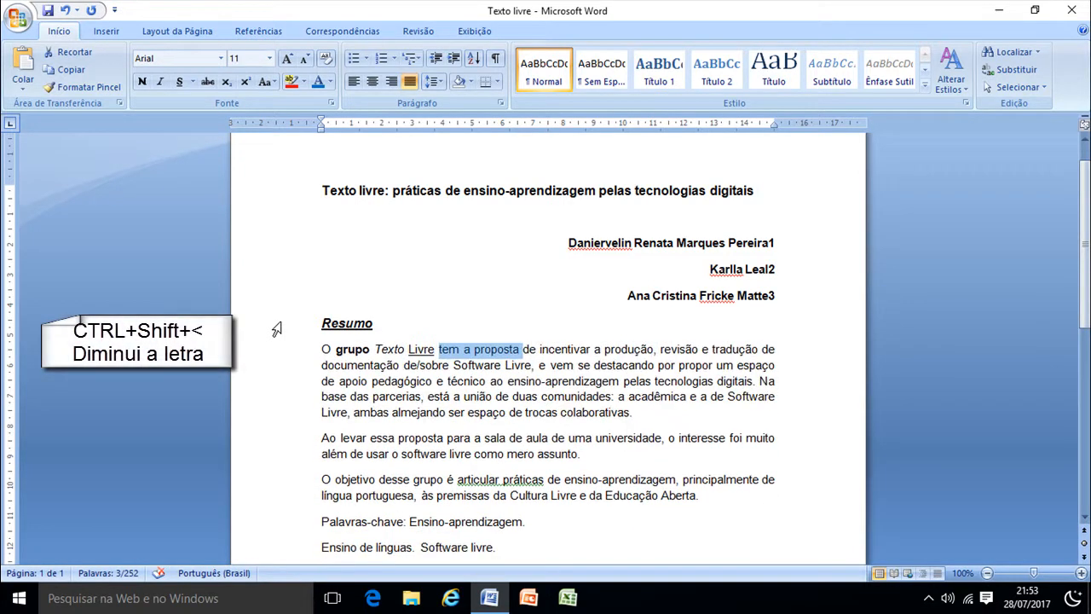
Select only the word "incentivar" in the first Resumo line, without its trailing space, and clear the selection.
{"action": "left_click", "coordinate": [528, 349]}
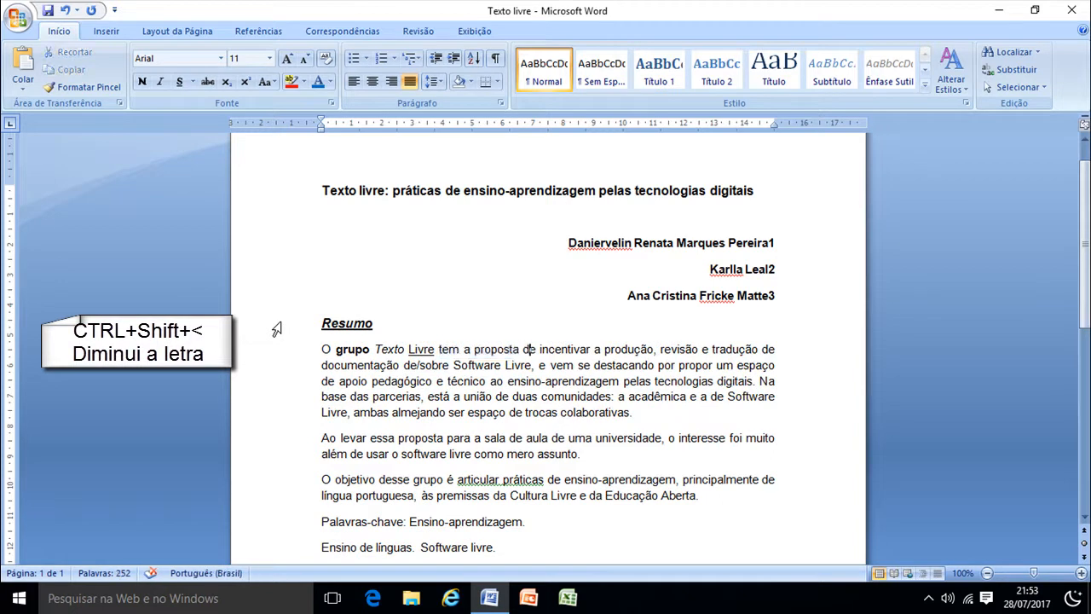
{"action": "key", "text": "ctrl+Right"}
{"action": "key", "text": "ctrl+shift+Right"}
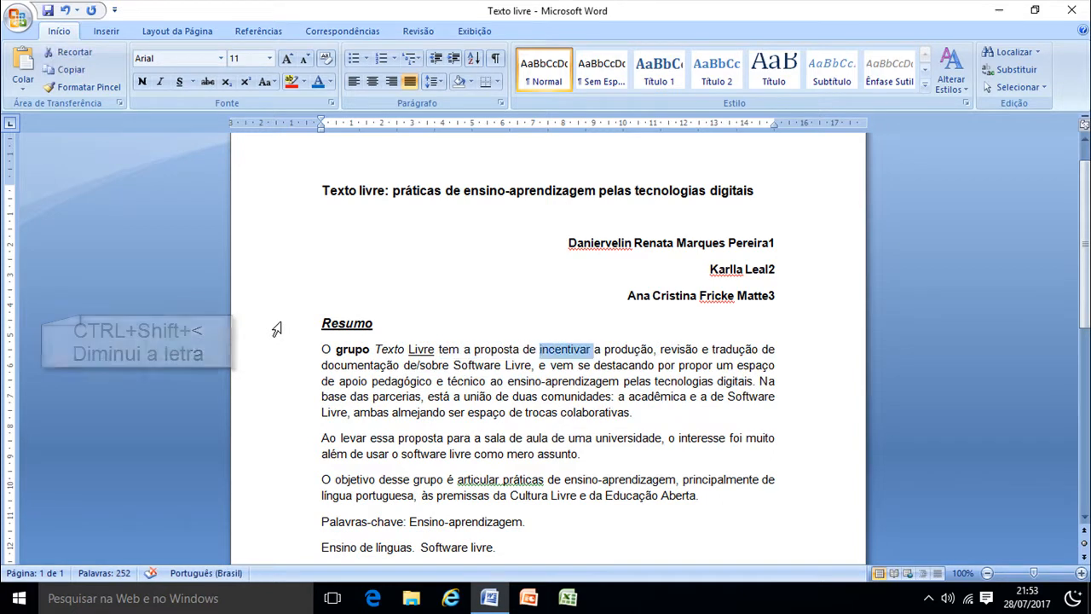
{"action": "key", "text": "shift+Left"}
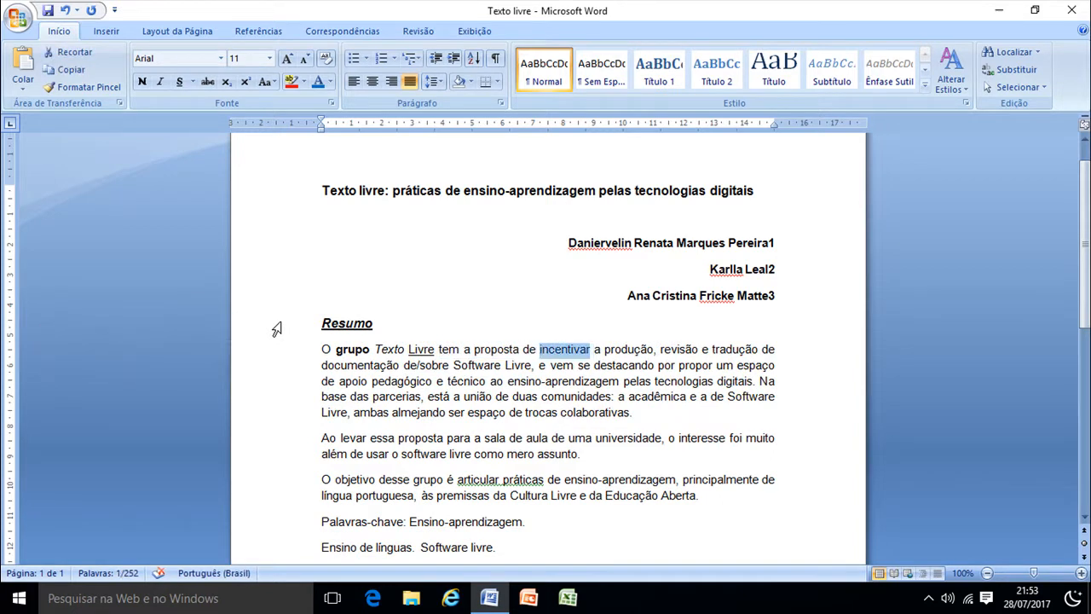
{"action": "key", "text": "Left"}
Select "tem a proposta" again, enlarge its font to size 14 and shrink it back to 11, using only the keyboard.
{"action": "key", "text": "ctrl+Left"}
{"action": "key", "text": "ctrl+Left"}
{"action": "key", "text": "ctrl+Left"}
{"action": "key", "text": "ctrl+Left"}
{"action": "key", "text": "ctrl+shift+Right"}
{"action": "key", "text": "ctrl+shift+Right"}
{"action": "key", "text": "ctrl+shift+Right"}
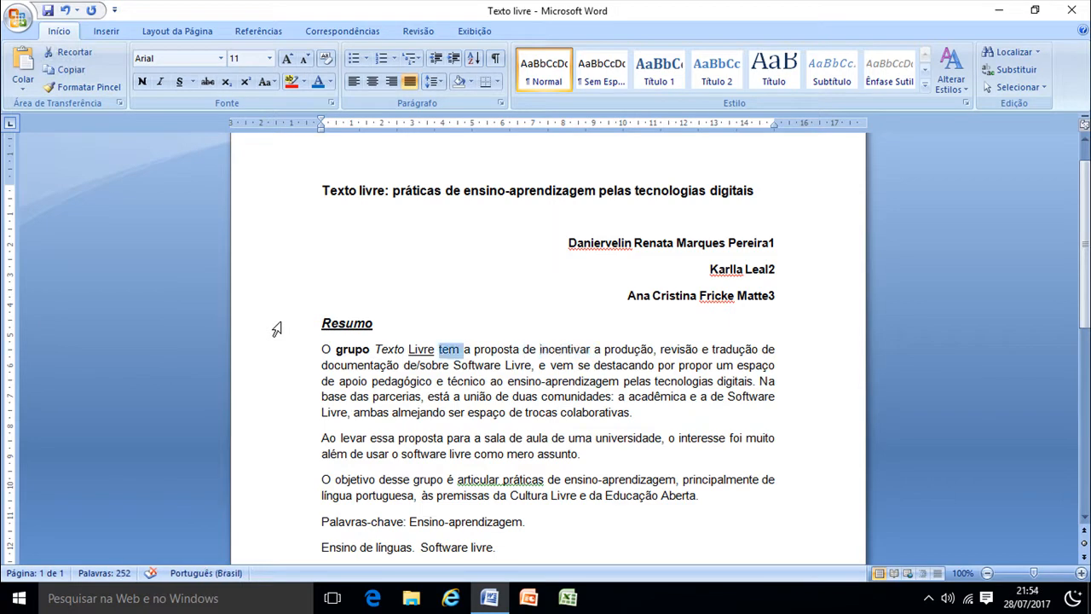
{"action": "key", "text": "ctrl+shift+period"}
{"action": "key", "text": "ctrl+shift+period"}
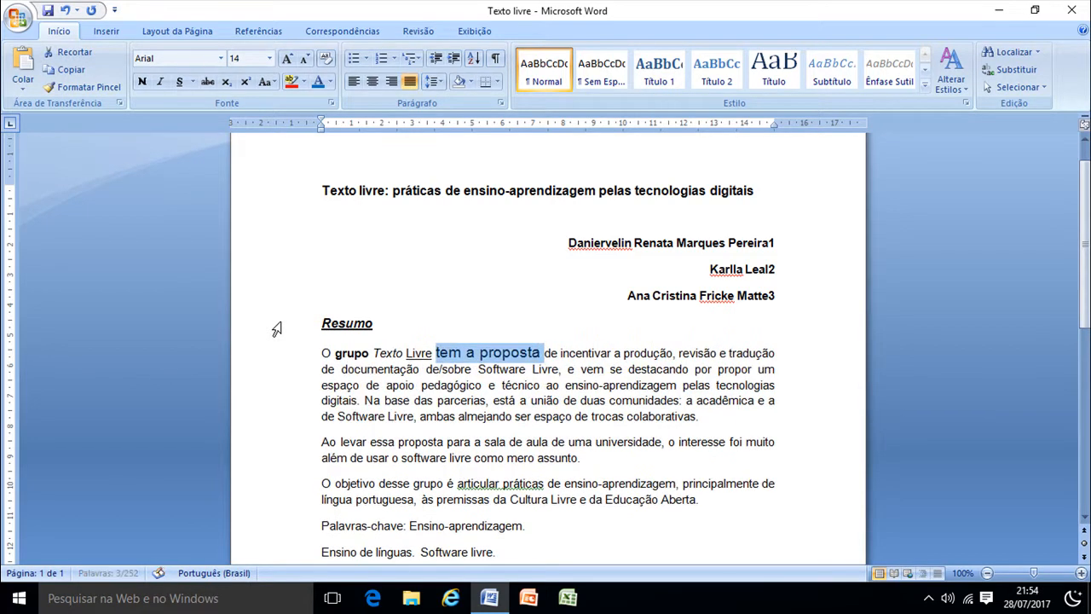
{"action": "key", "text": "ctrl+shift+comma"}
{"action": "key", "text": "ctrl+shift+comma"}
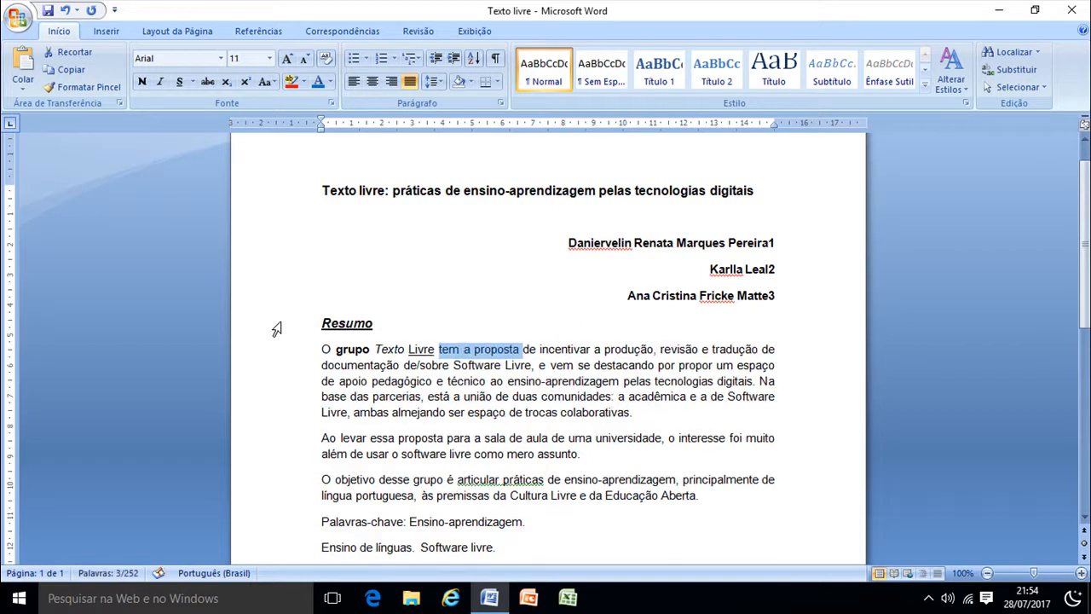
Preview size 18 for the selected "tem a proposta" in the list of font sizes, and close the list without choosing one.
{"action": "scroll", "coordinate": [278, 315], "scroll_direction": "up", "scroll_amount": 1}
{"action": "left_click", "coordinate": [269, 58]}
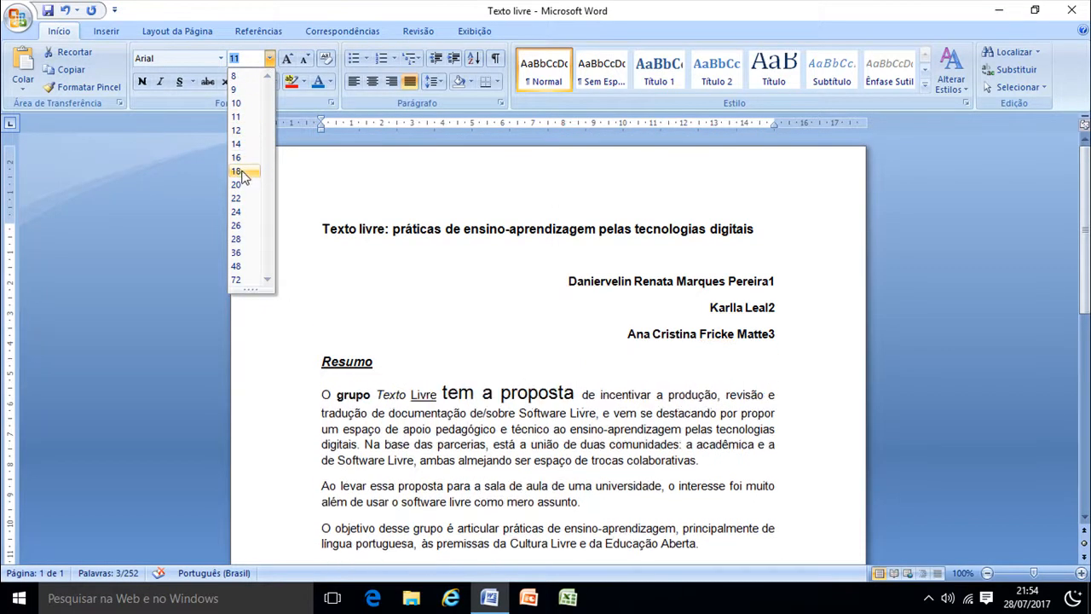
{"action": "left_click", "coordinate": [269, 58]}
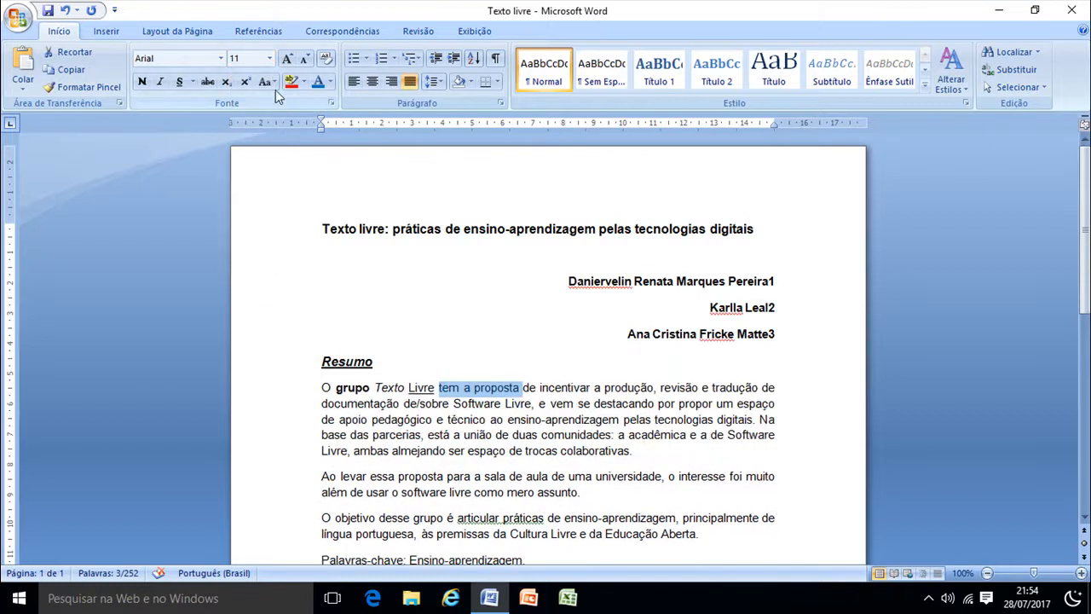
Enlarge and shrink the font of "tem a proposta" stepwise, leaving it at size 16, and check the size in the list of font sizes.
{"action": "key", "text": "ctrl+shift+period"}
{"action": "key", "text": "ctrl+shift+period"}
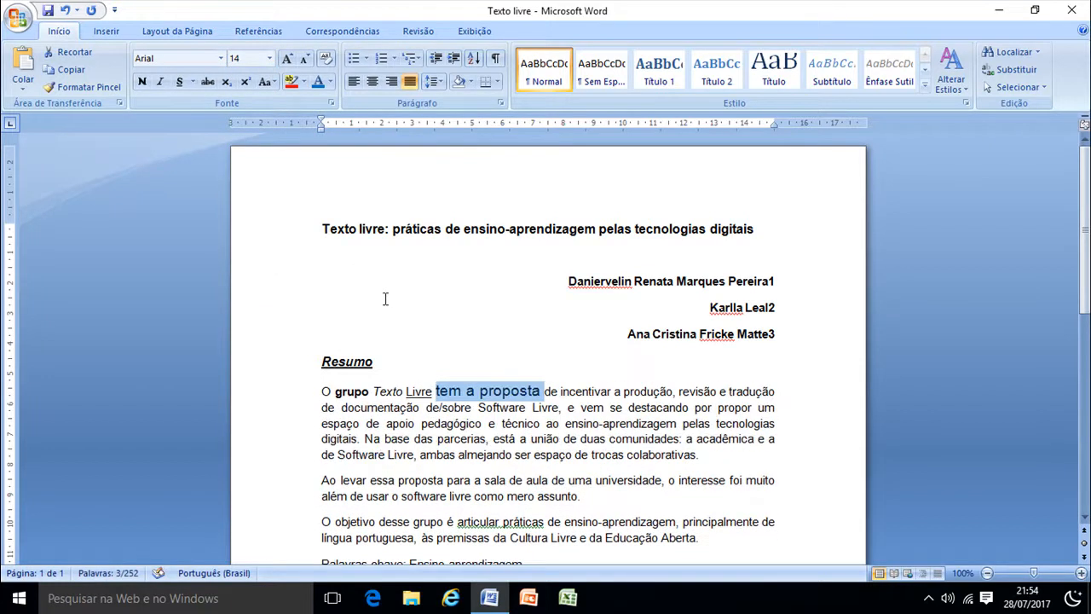
{"action": "key", "text": "ctrl+shift+comma"}
{"action": "key", "text": "ctrl+shift+comma"}
{"action": "key", "text": "ctrl+shift+period"}
{"action": "key", "text": "ctrl+shift+period"}
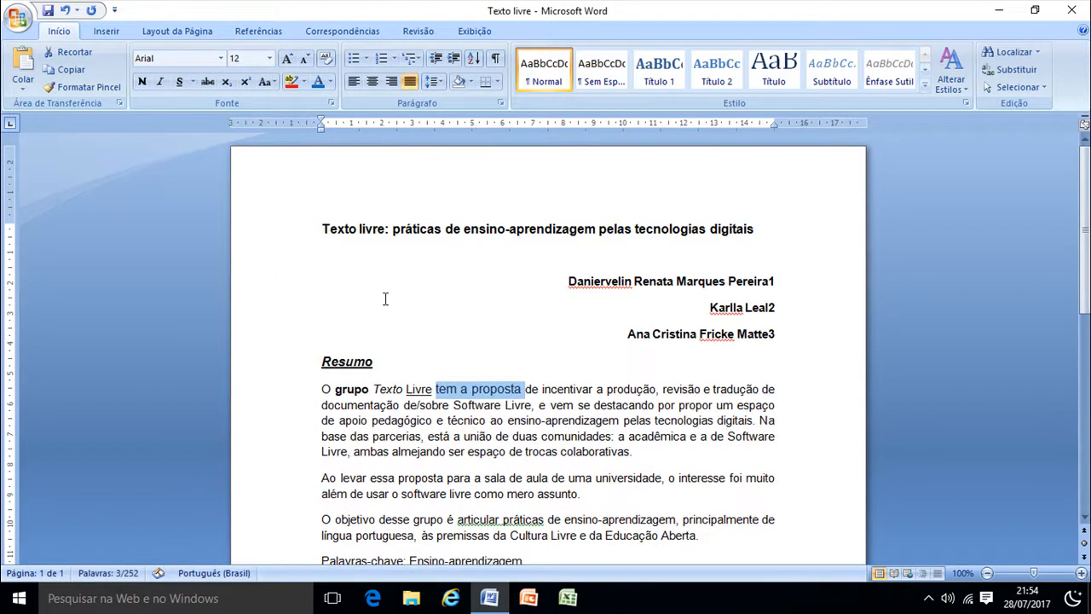
{"action": "key", "text": "ctrl+shift+period"}
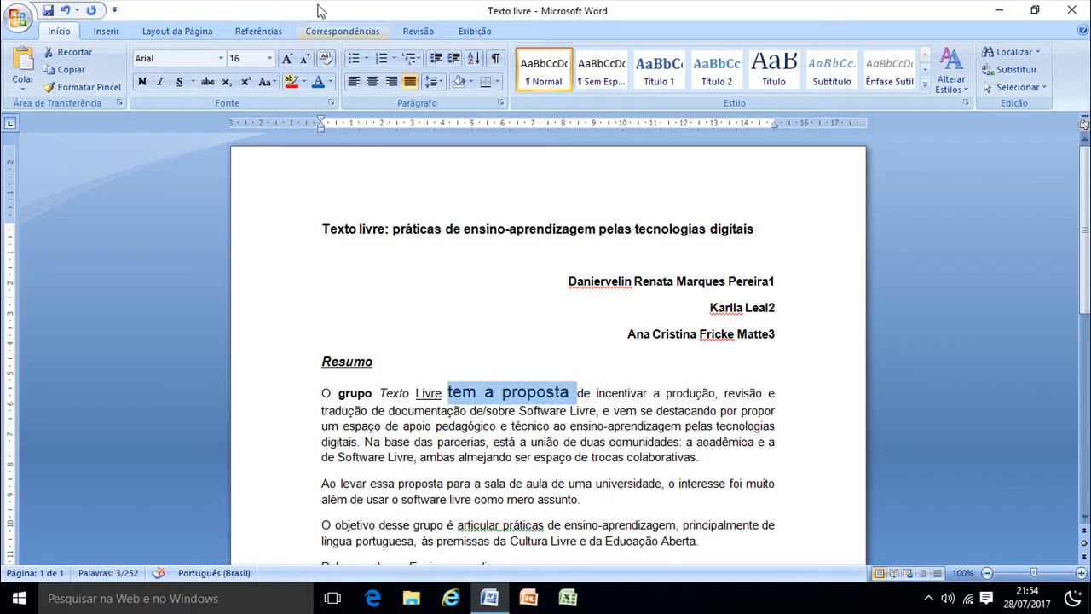
{"action": "left_click", "coordinate": [271, 58]}
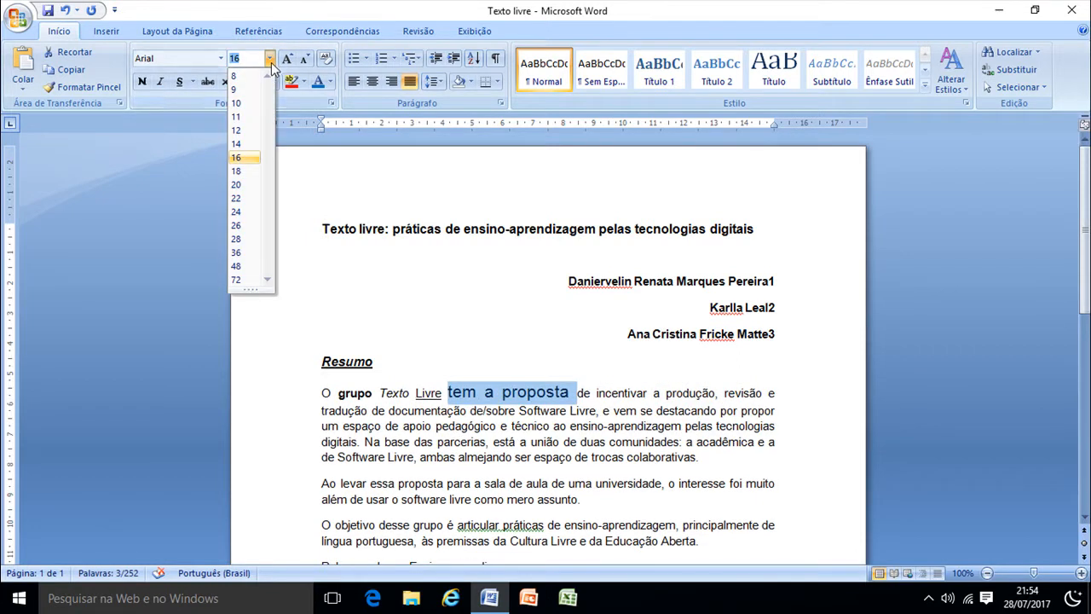
{"action": "left_click", "coordinate": [271, 63]}
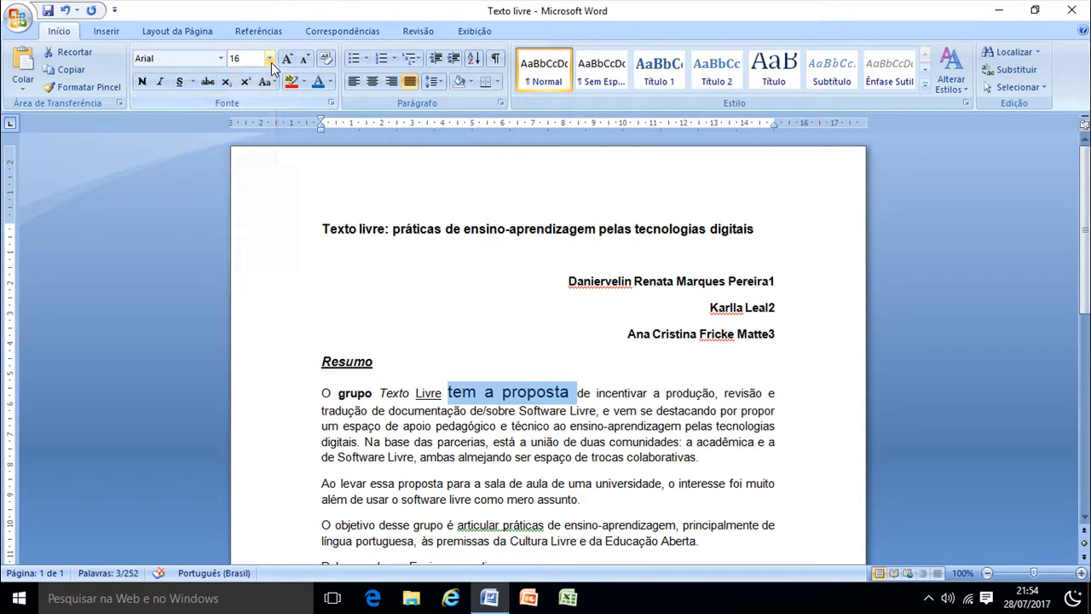
Shrink the font of the selected "tem a proposta" step by step to size 12.
{"action": "key", "text": "ctrl+shift+comma"}
{"action": "key", "text": "ctrl+shift+comma"}
{"action": "key", "text": "ctrl+shift+comma"}
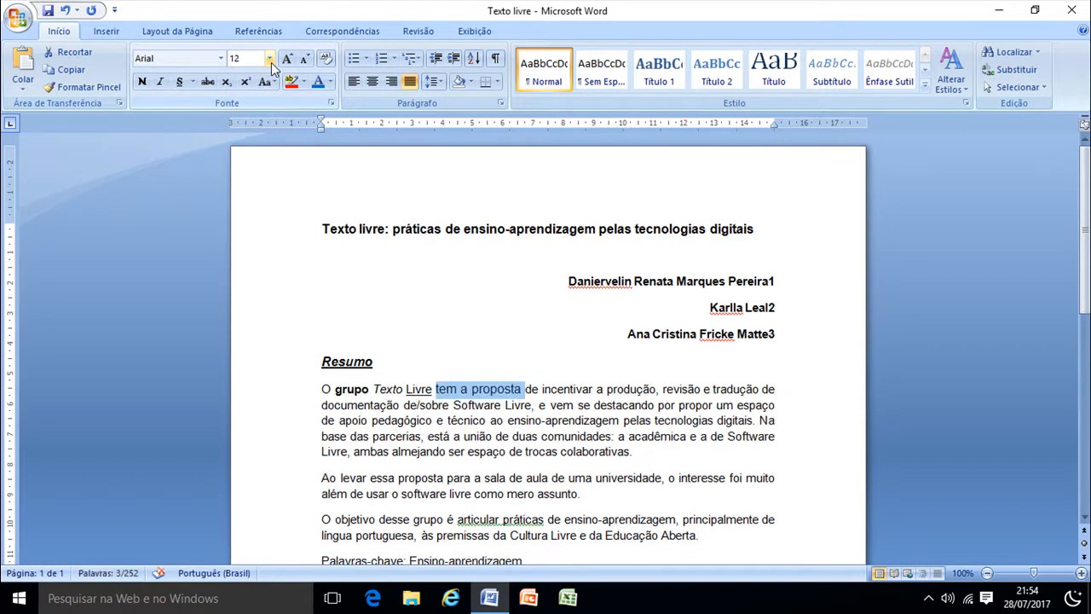
Enlarge "tem a proposta" to size 14 and reduce it back to 12 in one-point steps.
{"action": "key", "text": "ctrl+shift+period"}
{"action": "key", "text": "ctrl+bracketright"}
{"action": "key", "text": "ctrl+bracketright"}
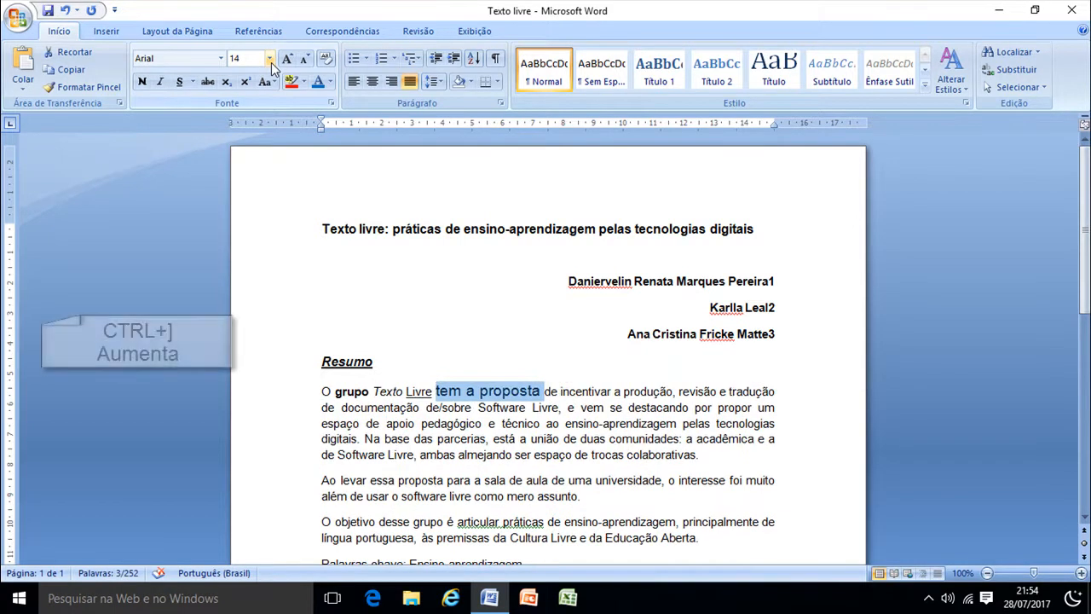
{"action": "key", "text": "ctrl+bracketleft"}
{"action": "key", "text": "ctrl+bracketleft"}
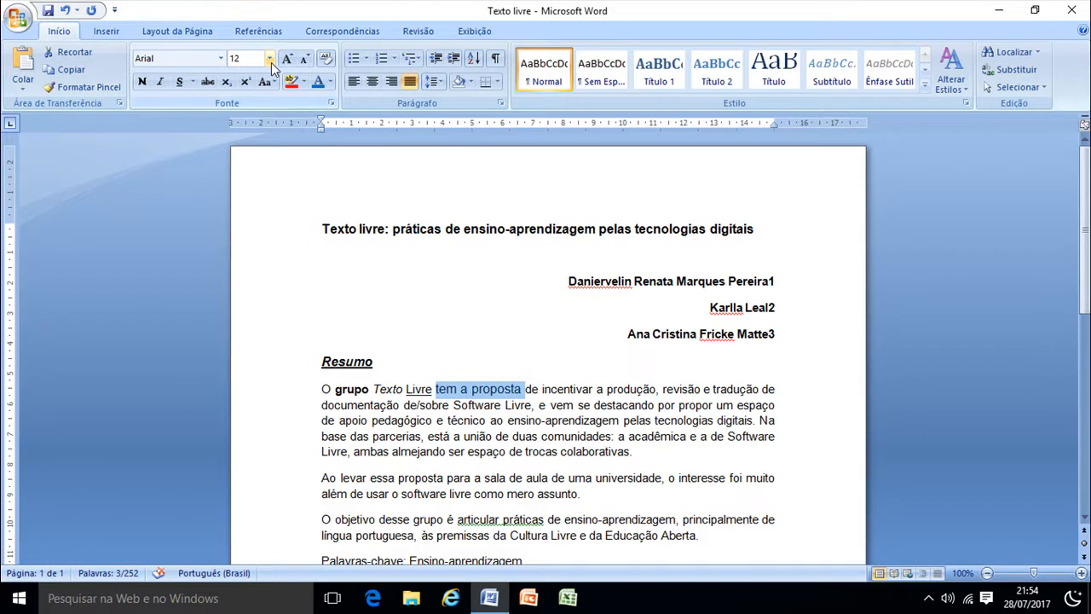
Enlarge "tem a proposta" one point at a time beyond size 14 and reduce it point by point to 12 again.
{"action": "key", "text": "ctrl+bracketright"}
{"action": "key", "text": "ctrl+bracketright"}
{"action": "key", "text": "ctrl+bracketright"}
{"action": "key", "text": "ctrl+bracketright"}
{"action": "key", "text": "ctrl+bracketright"}
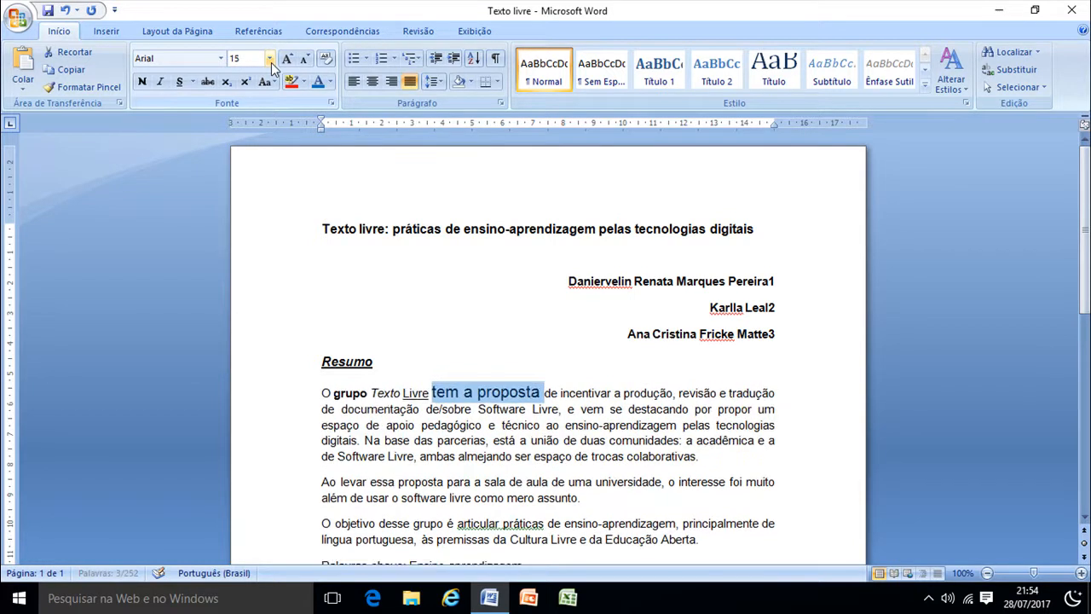
{"action": "key", "text": "ctrl+bracketleft"}
{"action": "key", "text": "ctrl+bracketleft"}
{"action": "key", "text": "ctrl+bracketleft"}
{"action": "key", "text": "ctrl+bracketleft"}
{"action": "key", "text": "ctrl+bracketleft"}
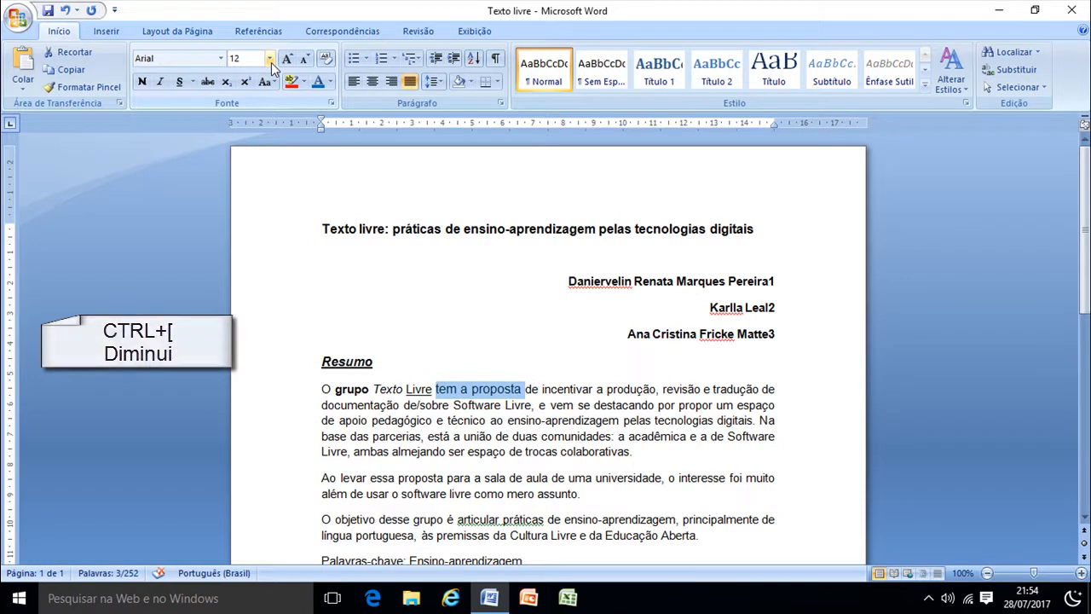
Clear the selection and place the cursor before "Software" in the second line of the first Resumo paragraph, using only the keyboard.
{"action": "key", "text": "Right"}
{"action": "key", "text": "ctrl+Down"}
{"action": "key", "text": "Up"}
{"action": "key", "text": "Up"}
{"action": "key", "text": "Up"}
{"action": "key", "text": "Up"}
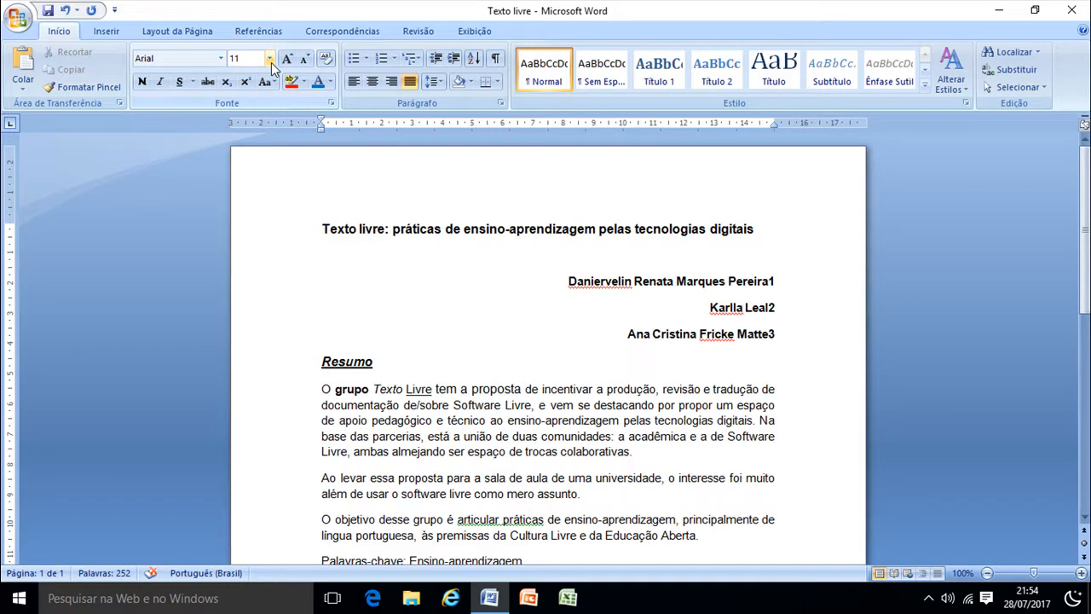
{"action": "key", "text": "ctrl+Right"}
{"action": "key", "text": "ctrl+Right"}
{"action": "key", "text": "ctrl+Right"}
Try centred and left alignment on the first Resumo paragraph, restoring justified alignment after each.
{"action": "key", "text": "ctrl+e"}
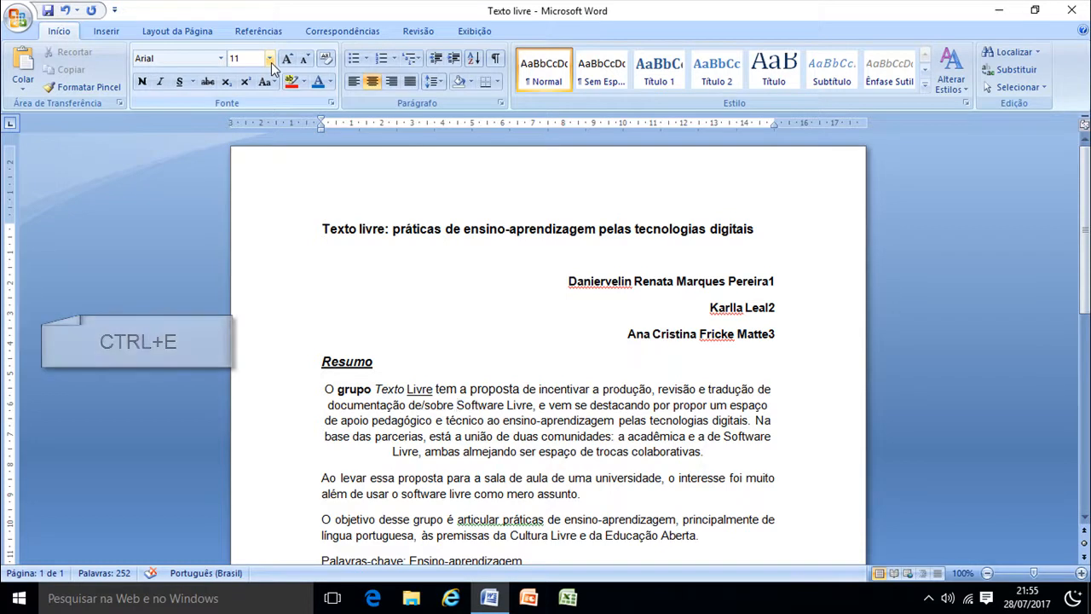
{"action": "key", "text": "ctrl+j"}
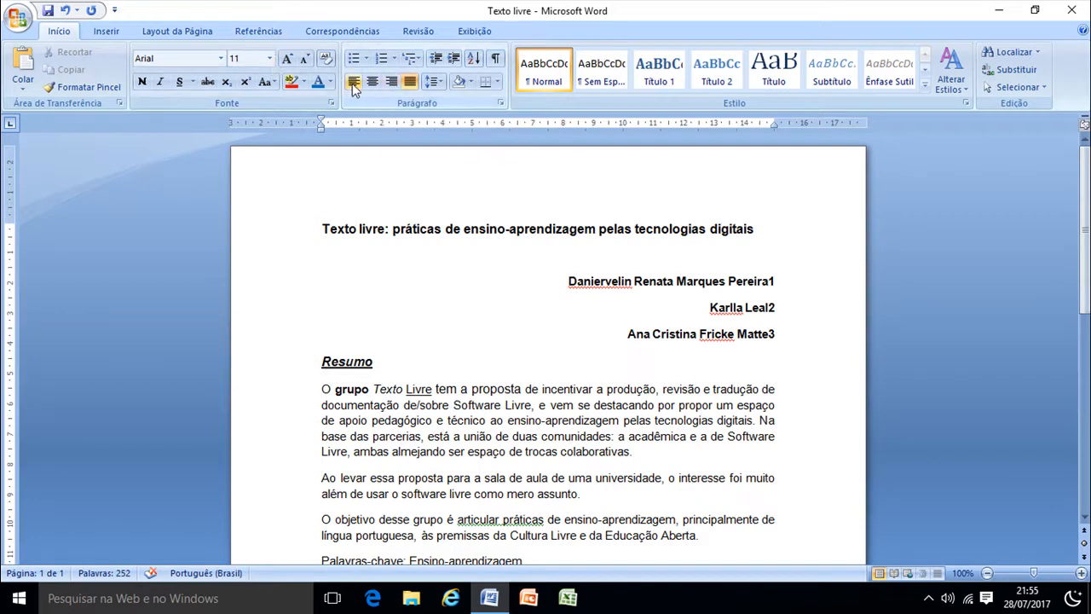
{"action": "key", "text": "ctrl+q"}
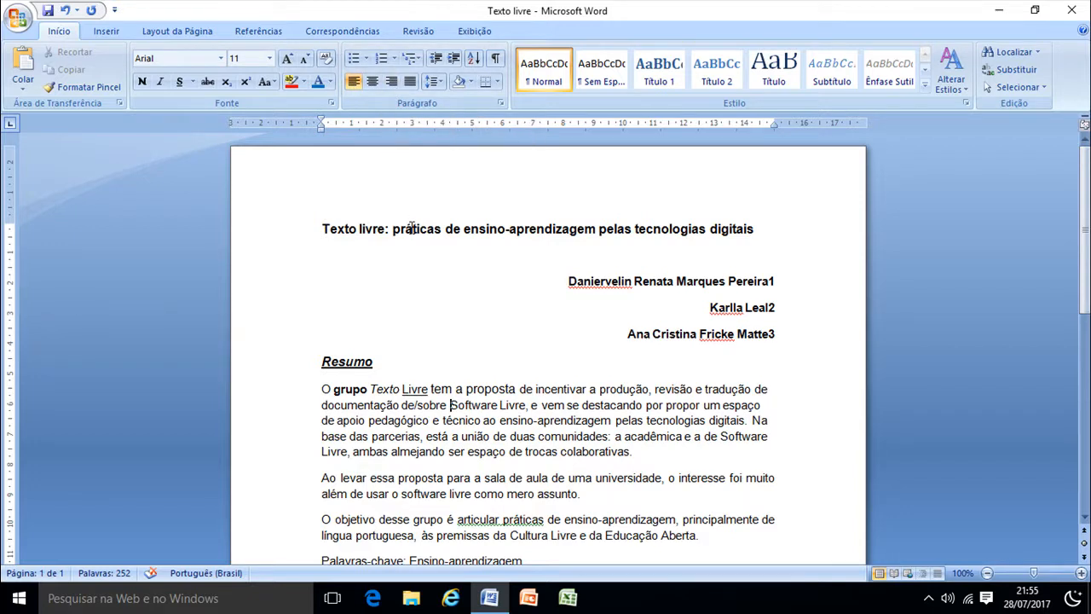
{"action": "key", "text": "ctrl+j"}
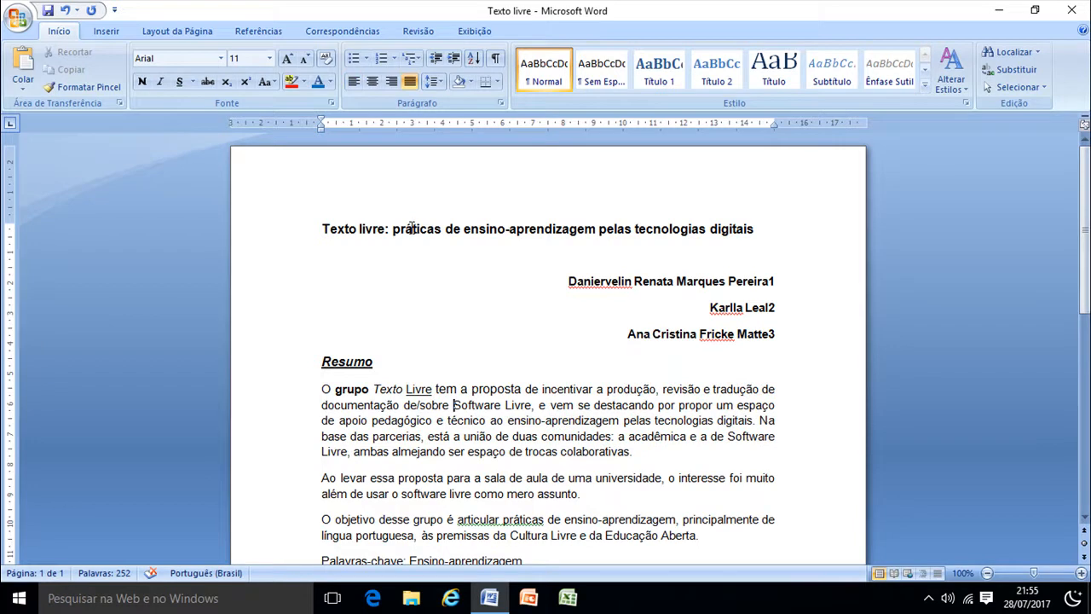
Save the document and close it, keeping the program open.
{"action": "scroll", "coordinate": [417, 255], "scroll_direction": "down", "scroll_amount": 2}
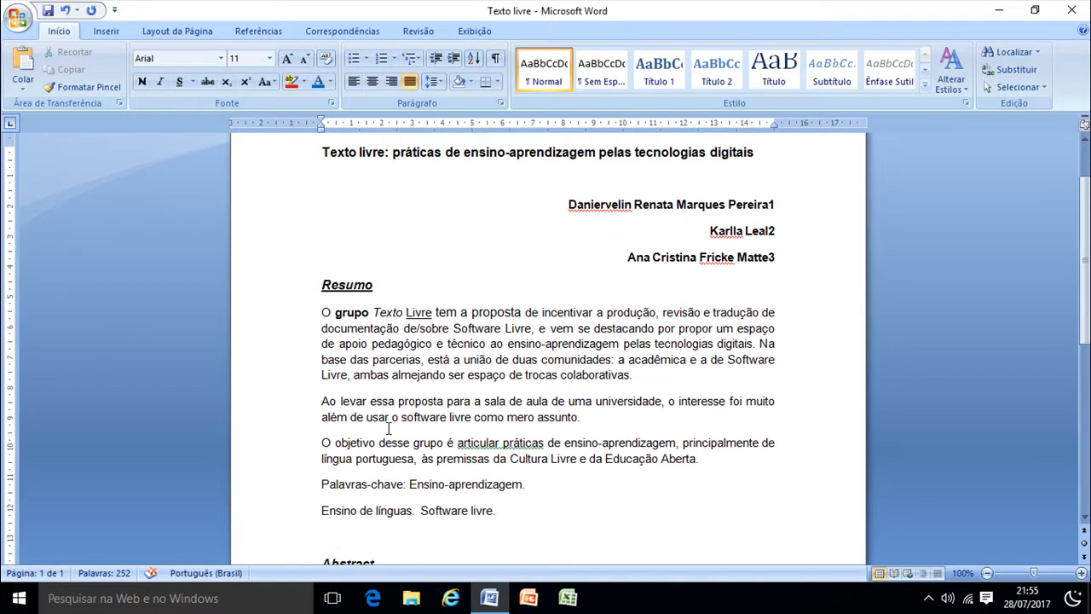
{"action": "key", "text": "ctrl+s"}
{"action": "key", "text": "ctrl+b"}
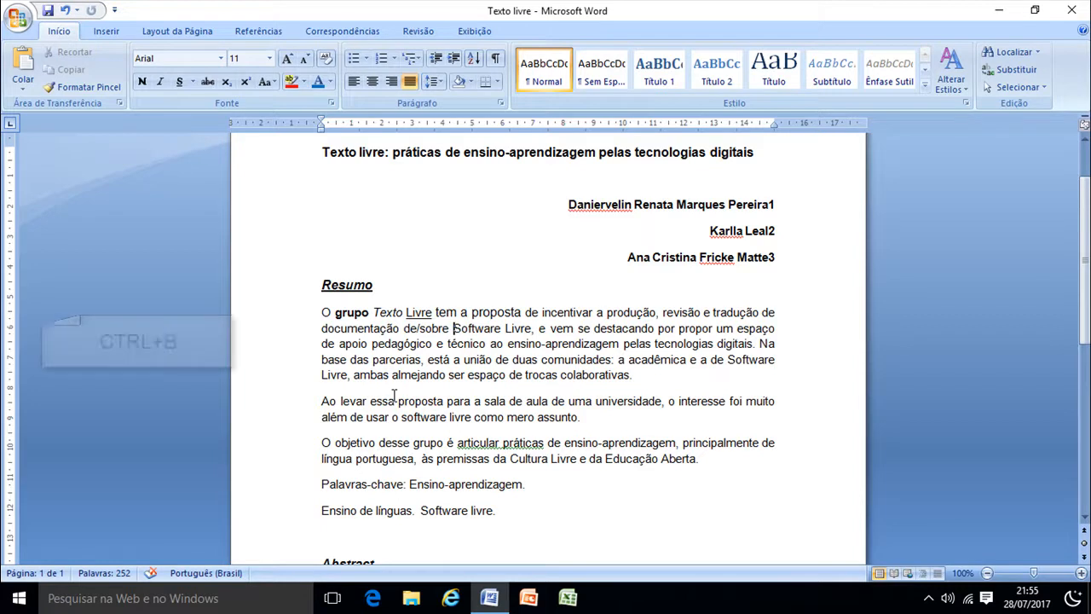
{"action": "left_click", "coordinate": [17, 19]}
{"action": "left_click", "coordinate": [34, 339]}
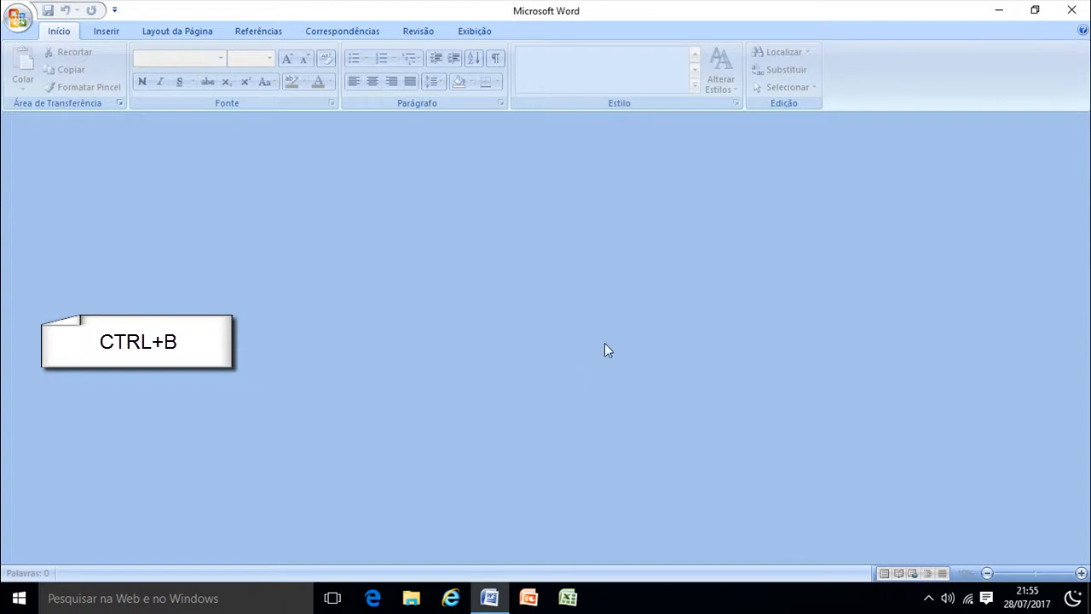
Reopen "Texto livre" from the recent documents.
{"action": "left_click", "coordinate": [17, 18]}
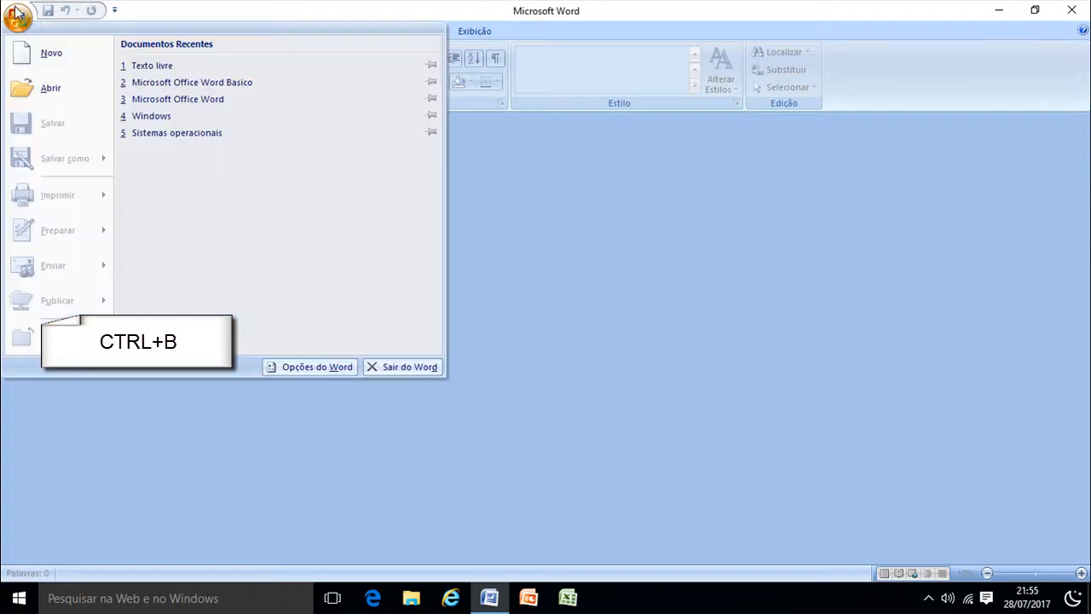
{"action": "left_click", "coordinate": [158, 65]}
{"action": "scroll", "coordinate": [487, 331], "scroll_direction": "down", "scroll_amount": 1}
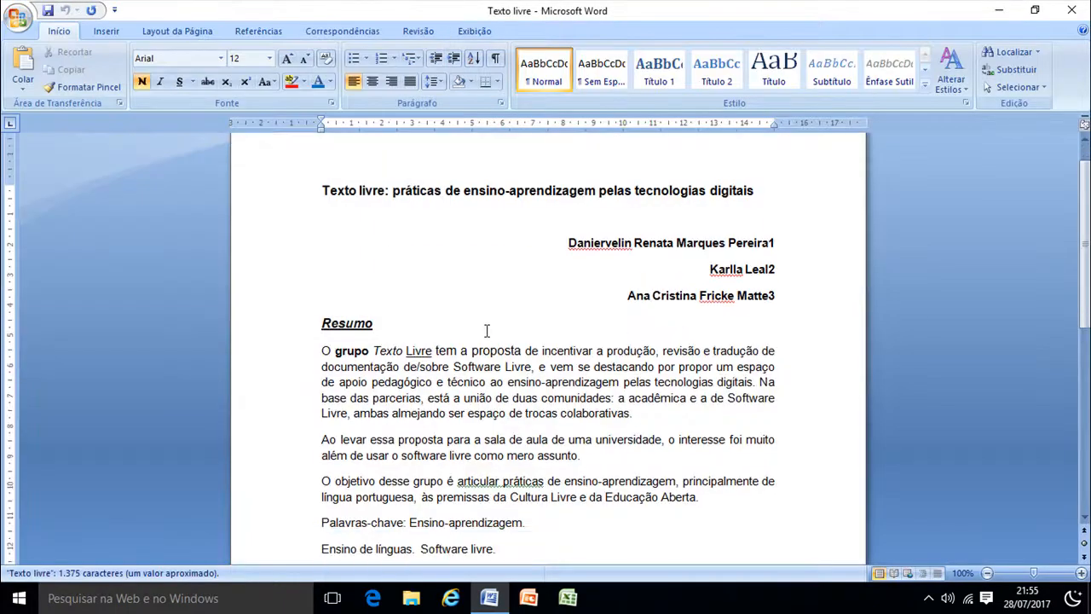
Select "grupo Texto Livre", clear it, select from "grupo" word by word to the paragraph's end with the keyboard, and clear the selection.
{"action": "left_click_drag", "start_coordinate": [336, 352], "coordinate": [433, 351]}
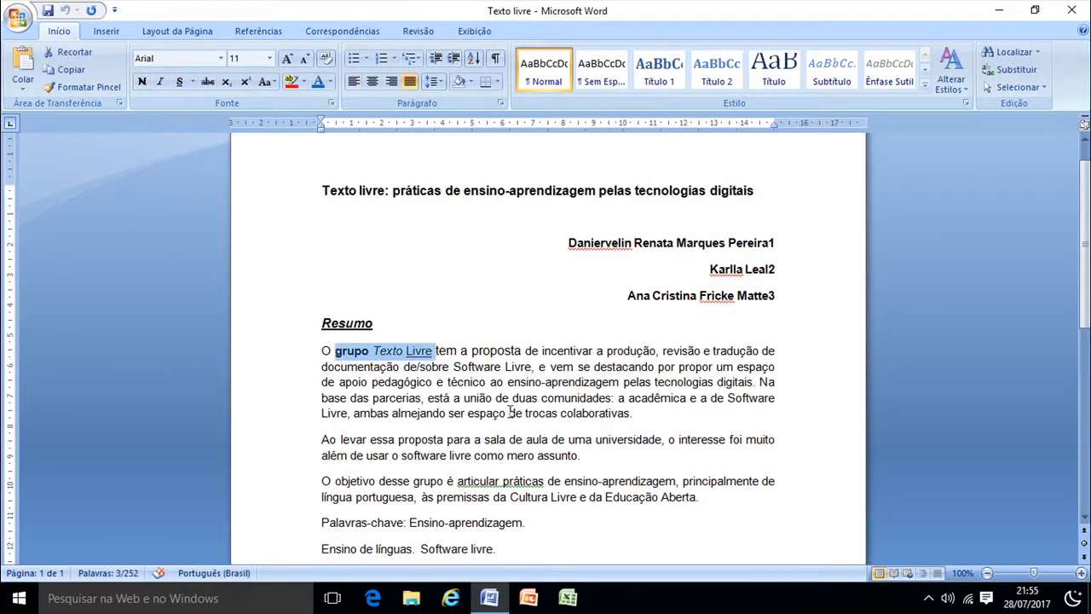
{"action": "left_click", "coordinate": [469, 386]}
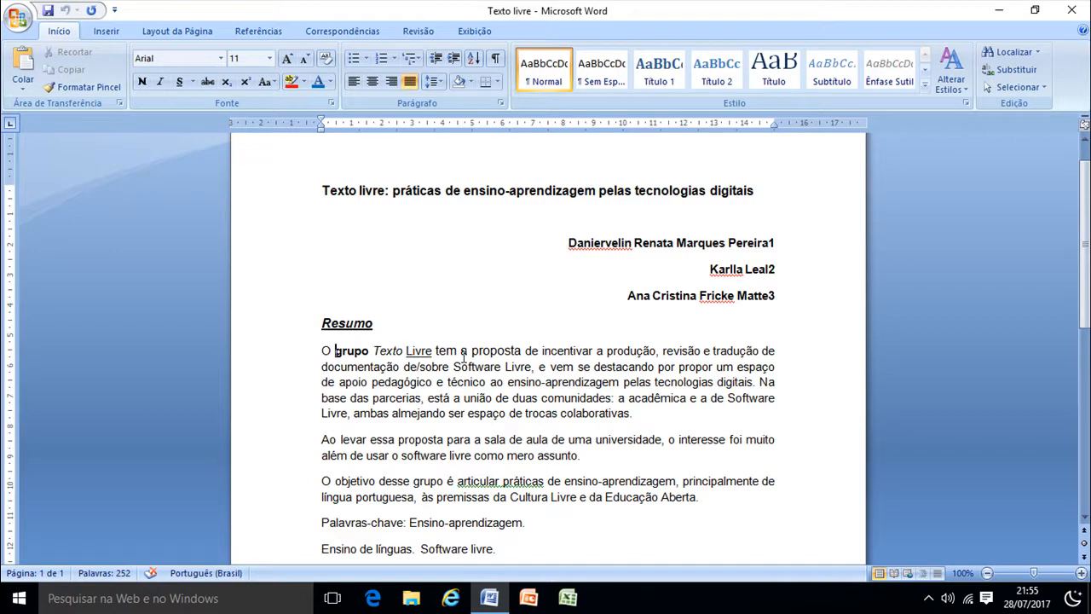
{"action": "key", "text": "ctrl+shift+Right"}
{"action": "key", "text": "ctrl+shift+Right"}
{"action": "key", "text": "ctrl+shift+Right"}
{"action": "key", "text": "ctrl+shift+Right"}
{"action": "key", "text": "ctrl+shift+Right"}
{"action": "key", "text": "ctrl+shift+Right"}
{"action": "key", "text": "ctrl+shift+Right"}
{"action": "key", "text": "ctrl+shift+Down"}
{"action": "key", "text": "Up"}
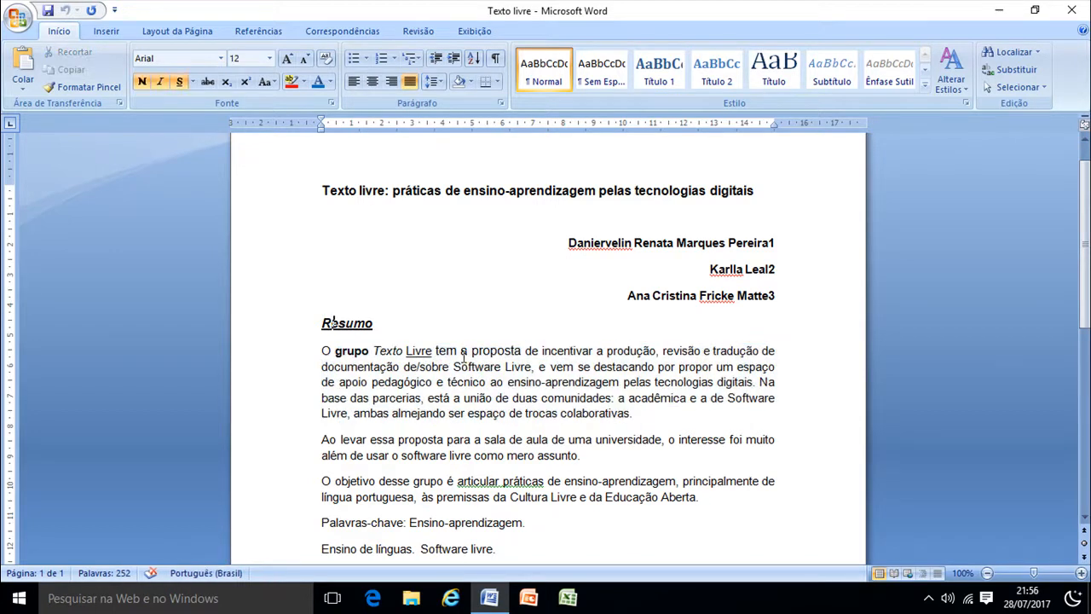
Set the font colour of the "Resumo" heading to standard red and clear the selection.
{"action": "left_click", "coordinate": [287, 341]}
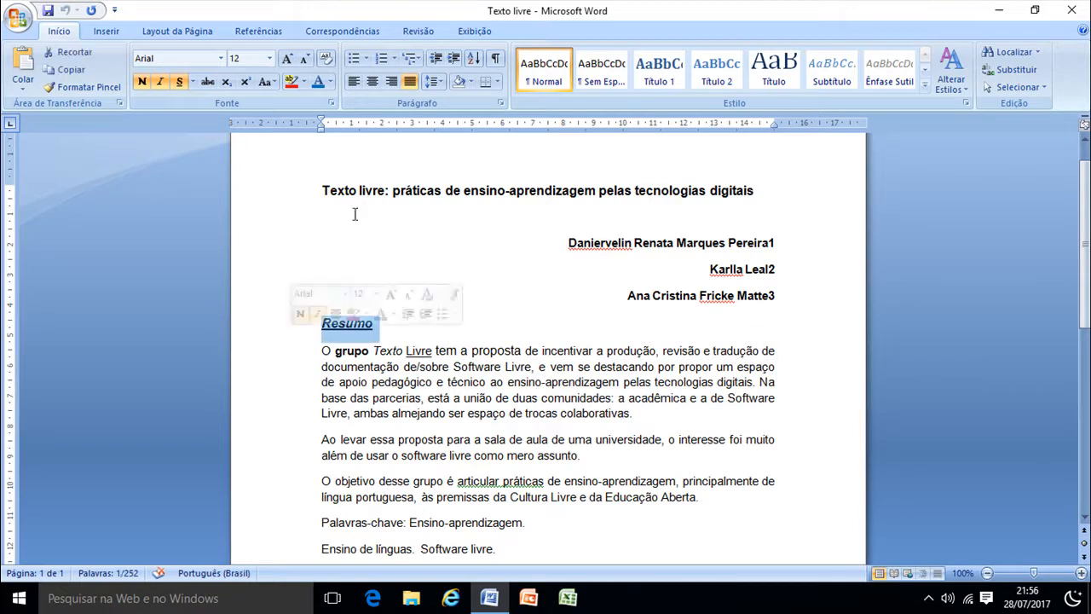
{"action": "left_click", "coordinate": [316, 83]}
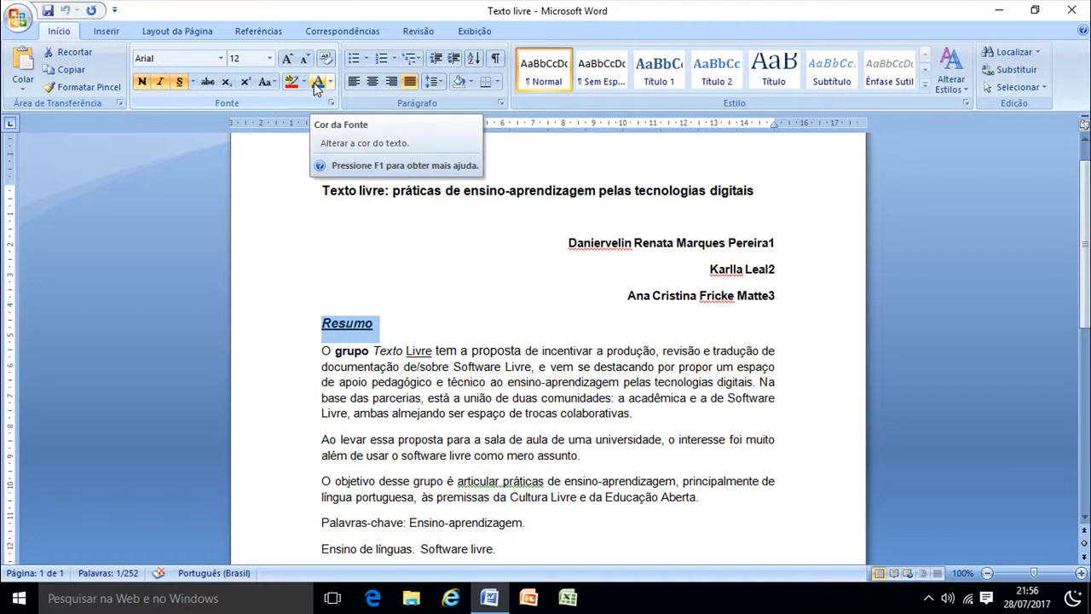
{"action": "left_click", "coordinate": [329, 83]}
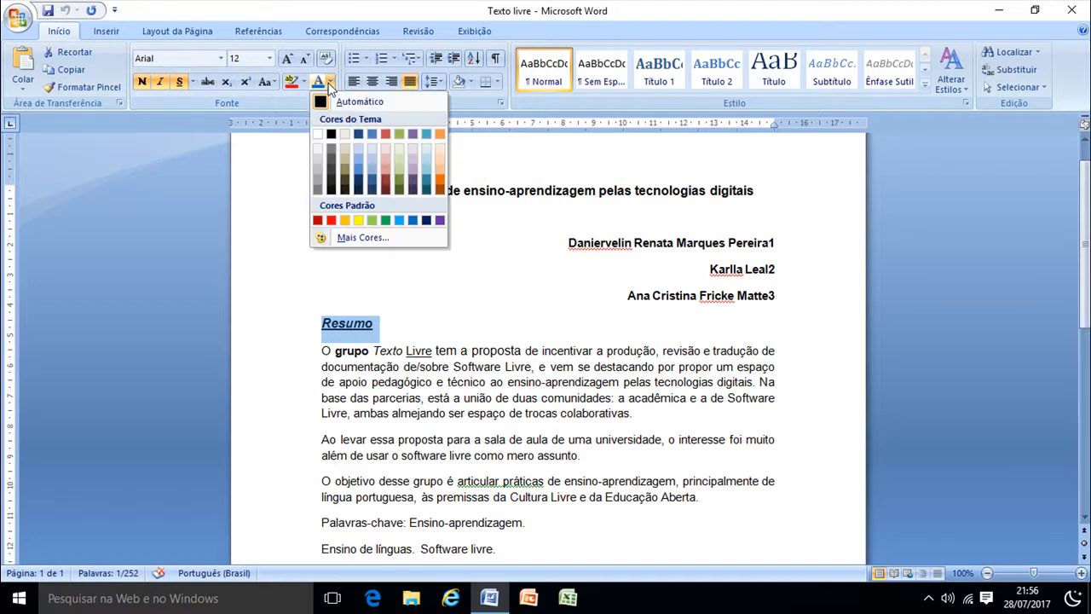
{"action": "left_click", "coordinate": [332, 221]}
{"action": "left_click", "coordinate": [398, 324]}
Set the font colour of the "Abstract" heading to standard red and clear the selection.
{"action": "scroll", "coordinate": [400, 320], "scroll_direction": "down", "scroll_amount": 3}
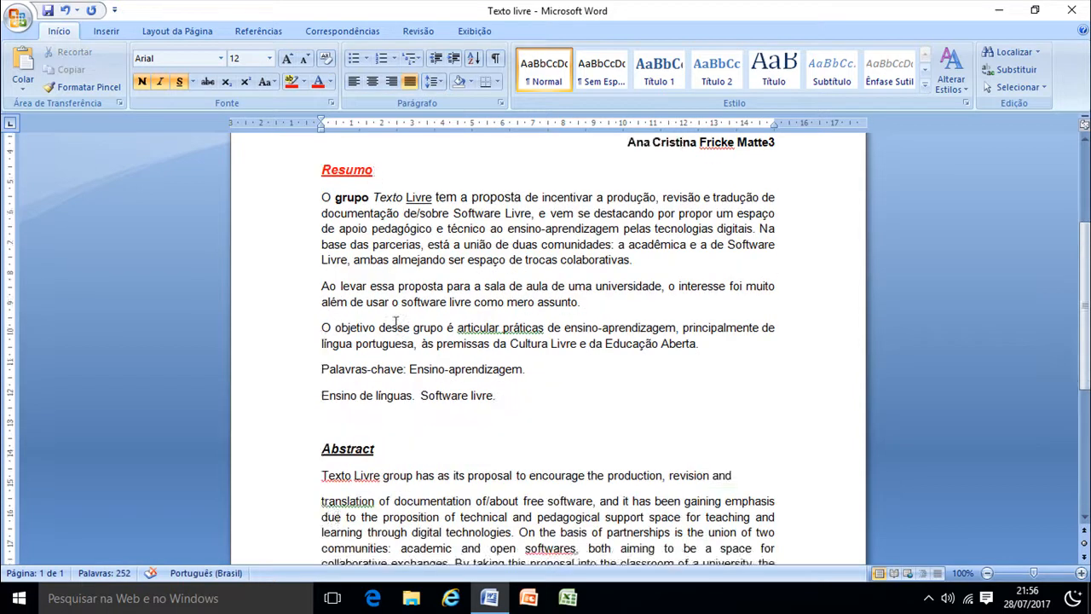
{"action": "scroll", "coordinate": [400, 320], "scroll_direction": "down", "scroll_amount": 3}
{"action": "left_click", "coordinate": [300, 302]}
{"action": "left_click", "coordinate": [330, 83]}
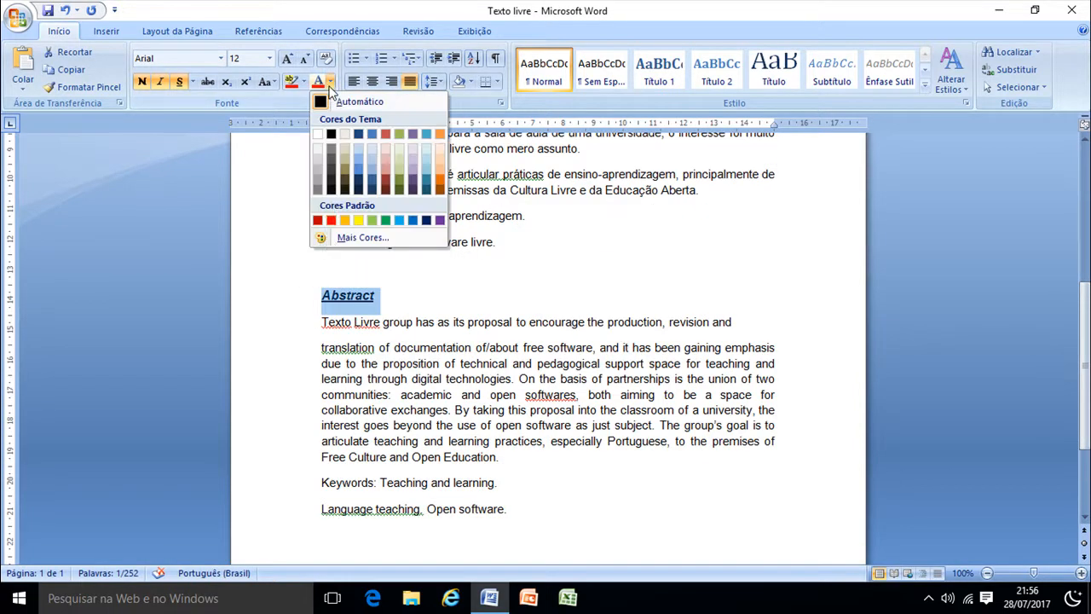
{"action": "left_click", "coordinate": [329, 220]}
{"action": "left_click", "coordinate": [351, 294]}
Highlight the text of the first Resumo paragraph in yellow and clear the selection.
{"action": "scroll", "coordinate": [413, 290], "scroll_direction": "up", "scroll_amount": 5}
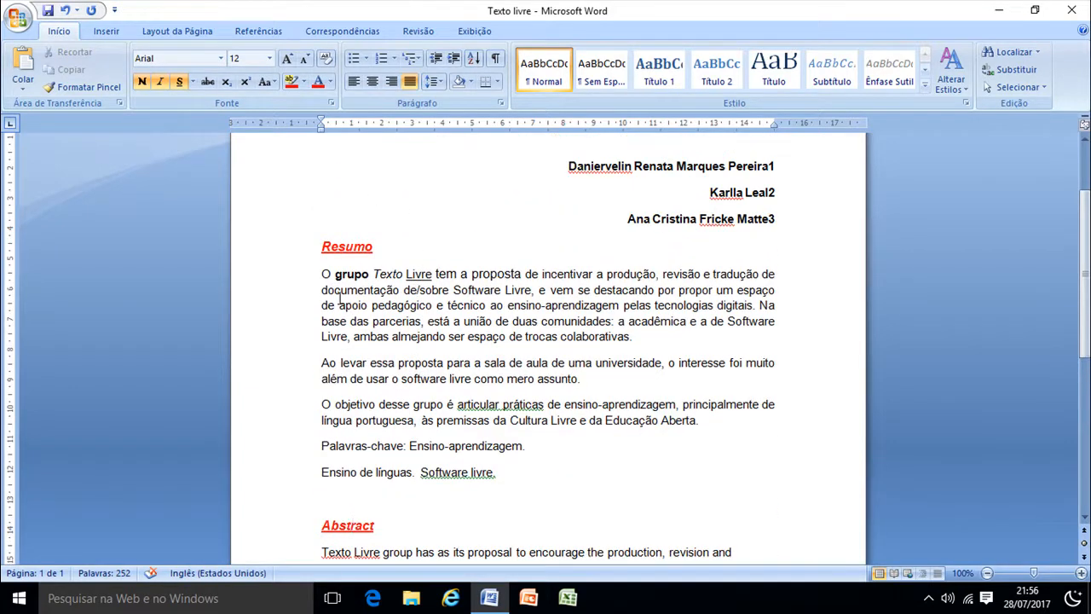
{"action": "left_click_drag", "start_coordinate": [324, 273], "coordinate": [620, 332]}
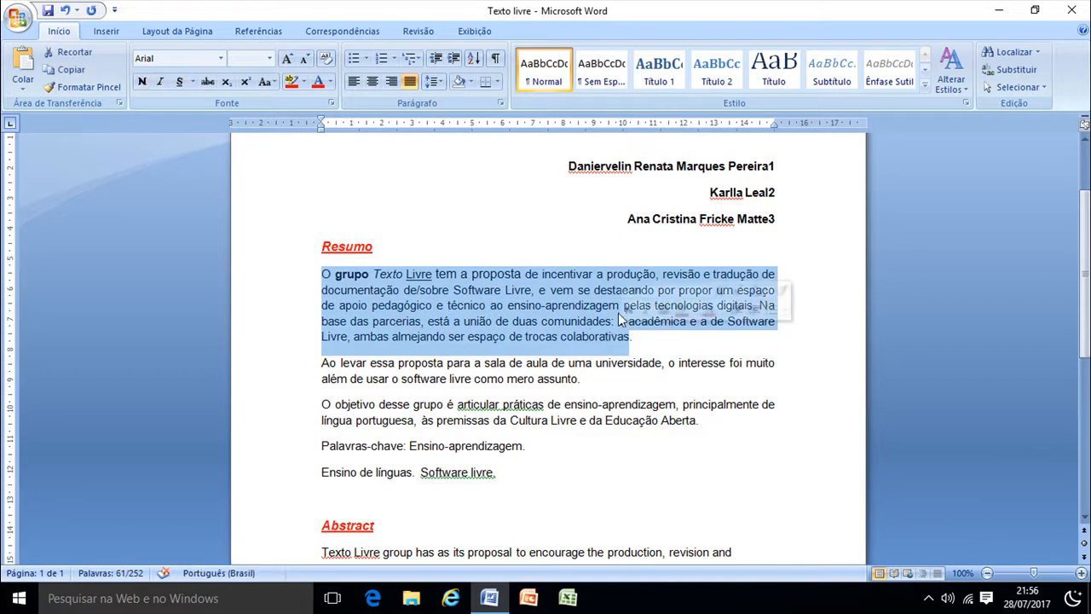
{"action": "left_click", "coordinate": [304, 82]}
{"action": "left_click", "coordinate": [295, 103]}
{"action": "left_click", "coordinate": [490, 306]}
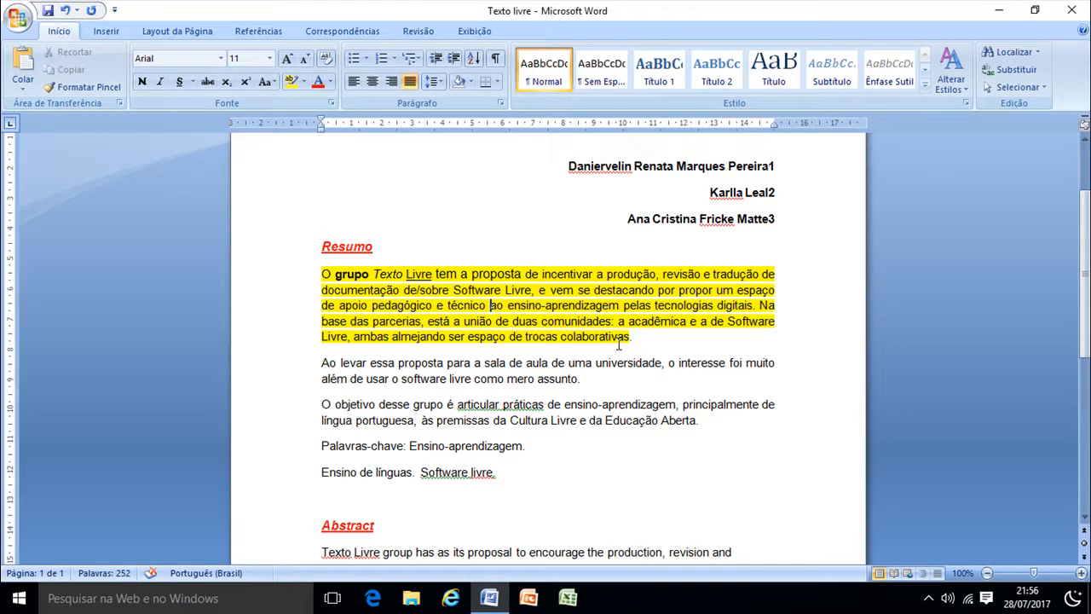
Change the highlight of the whole first Resumo paragraph to dark blue.
{"action": "left_click_drag", "start_coordinate": [638, 337], "coordinate": [320, 274]}
{"action": "left_click", "coordinate": [304, 81]}
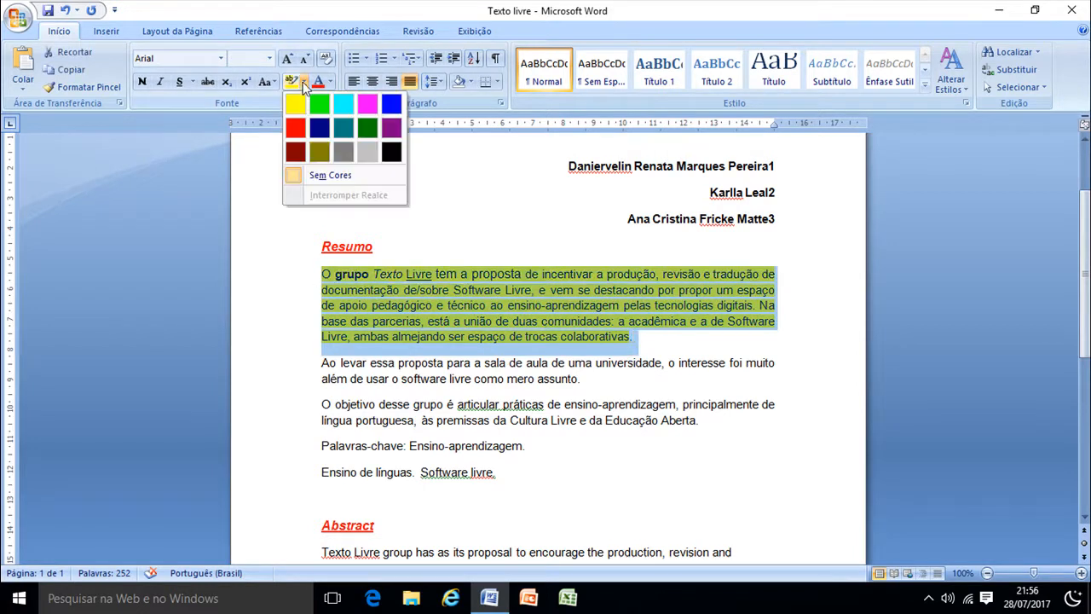
{"action": "left_click", "coordinate": [319, 122]}
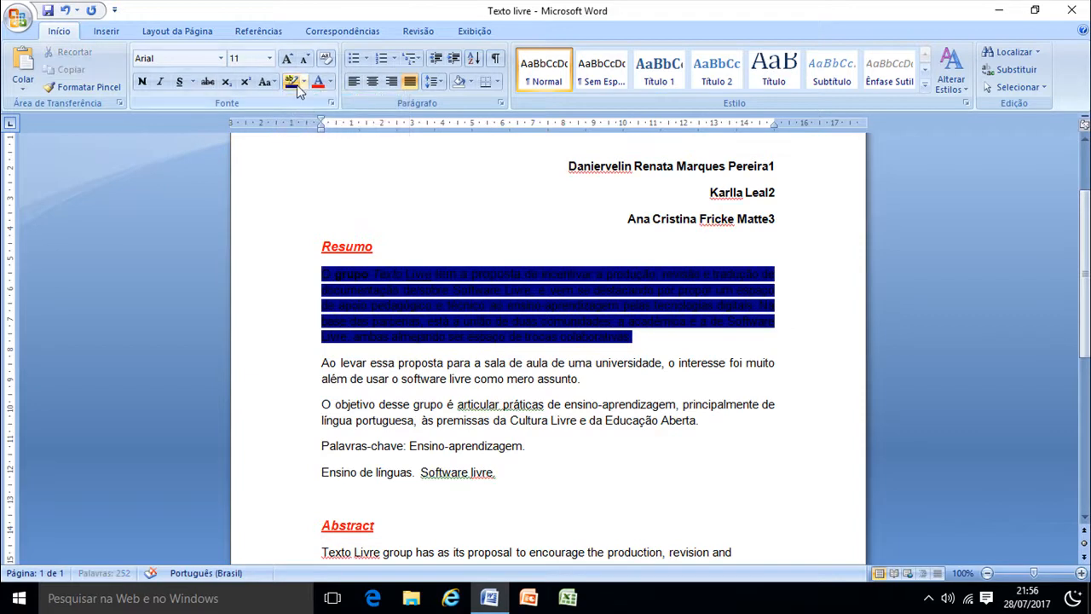
Choose teal as the highlight colour and run the highlighter over the "Resumo" heading and its first paragraph.
{"action": "left_click", "coordinate": [303, 82]}
{"action": "left_click", "coordinate": [344, 128]}
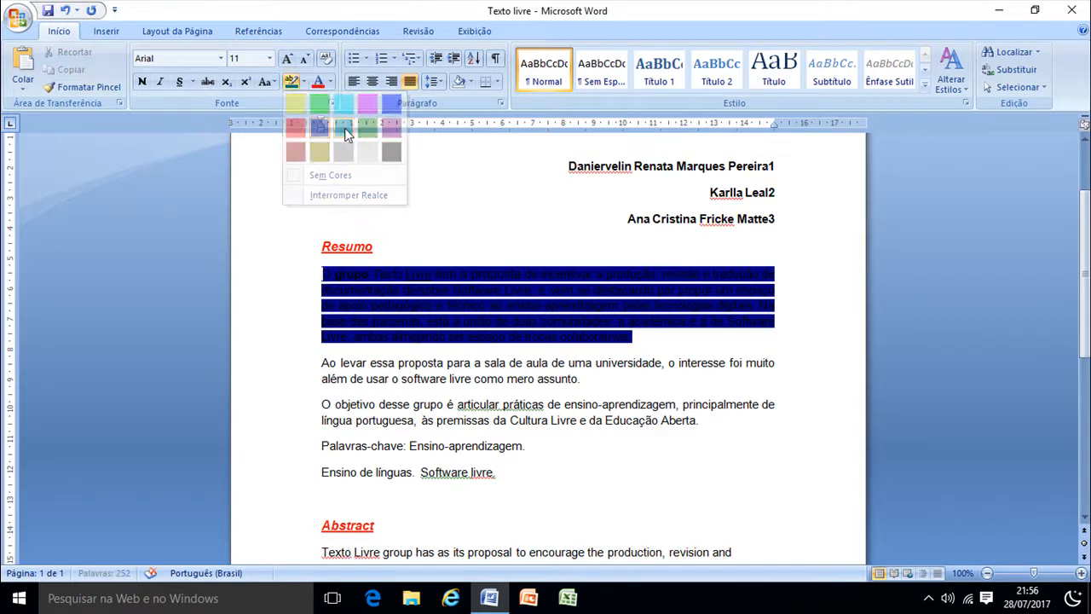
{"action": "left_click", "coordinate": [285, 261]}
{"action": "left_click_drag", "start_coordinate": [281, 267], "coordinate": [388, 320]}
{"action": "left_click_drag", "start_coordinate": [639, 343], "coordinate": [321, 271]}
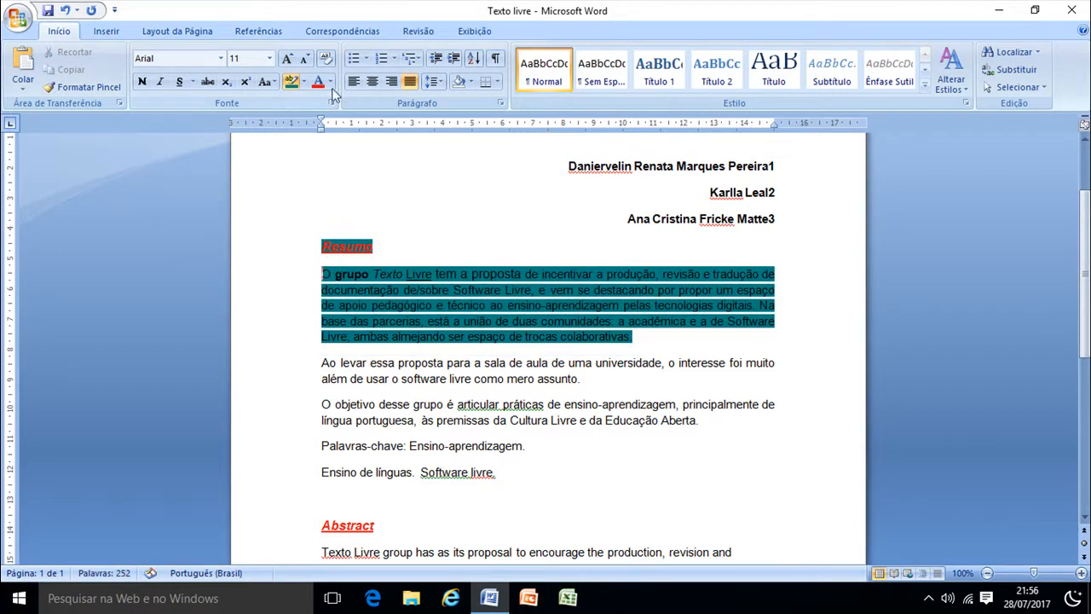
Choose teal again as the text highlight colour.
{"action": "left_click", "coordinate": [304, 82]}
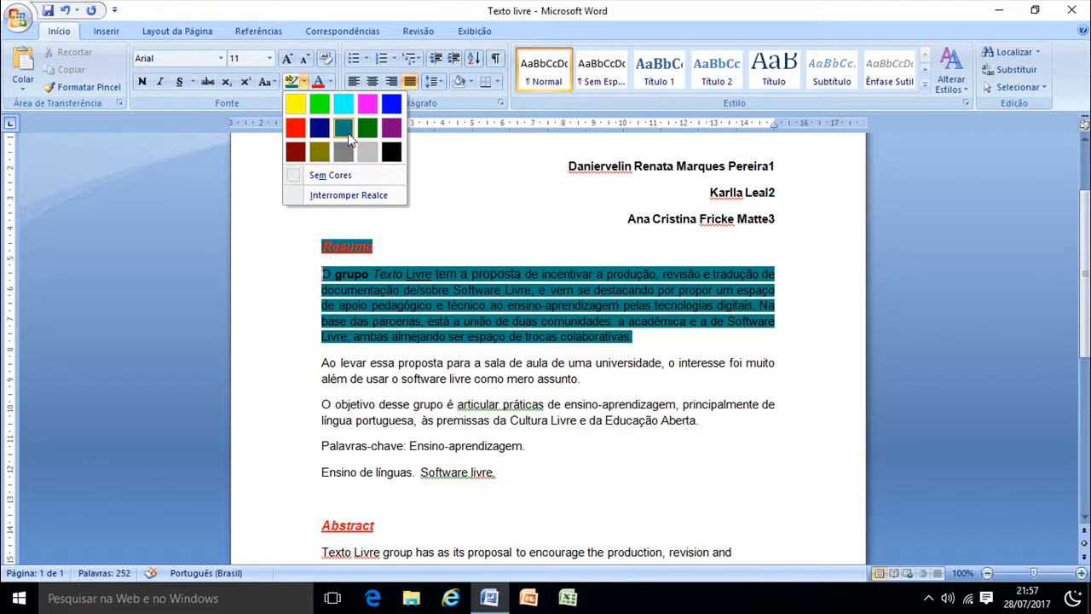
{"action": "left_click", "coordinate": [345, 130]}
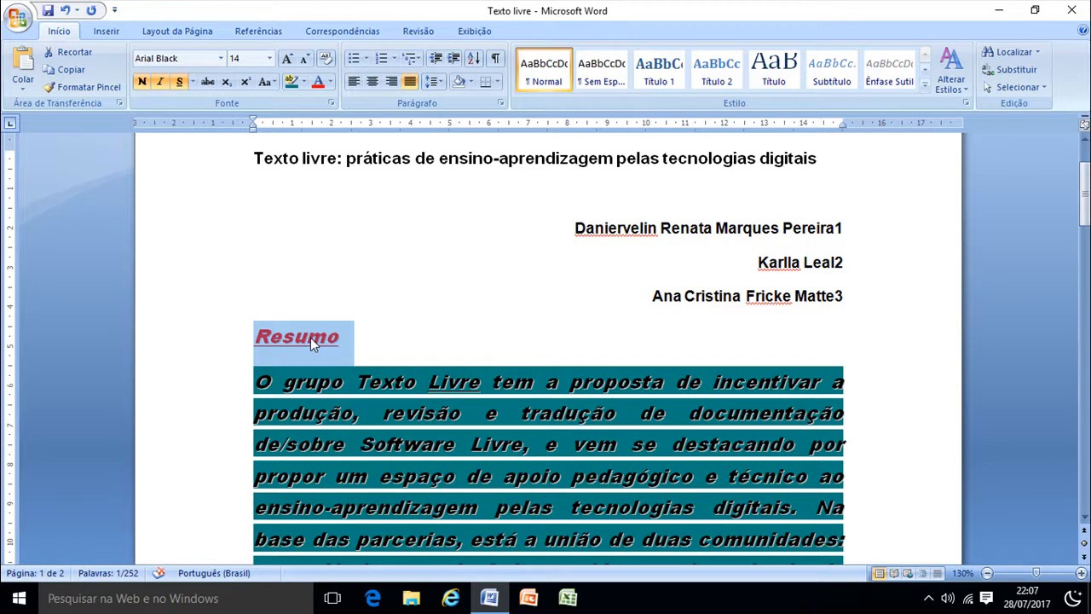
{"action": "left_click_drag", "start_coordinate": [275, 359], "coordinate": [256, 240]}
{"action": "scroll", "coordinate": [633, 452], "scroll_direction": "down", "scroll_amount": 1}
{"action": "scroll", "coordinate": [630, 459], "scroll_direction": "down", "scroll_amount": 1}
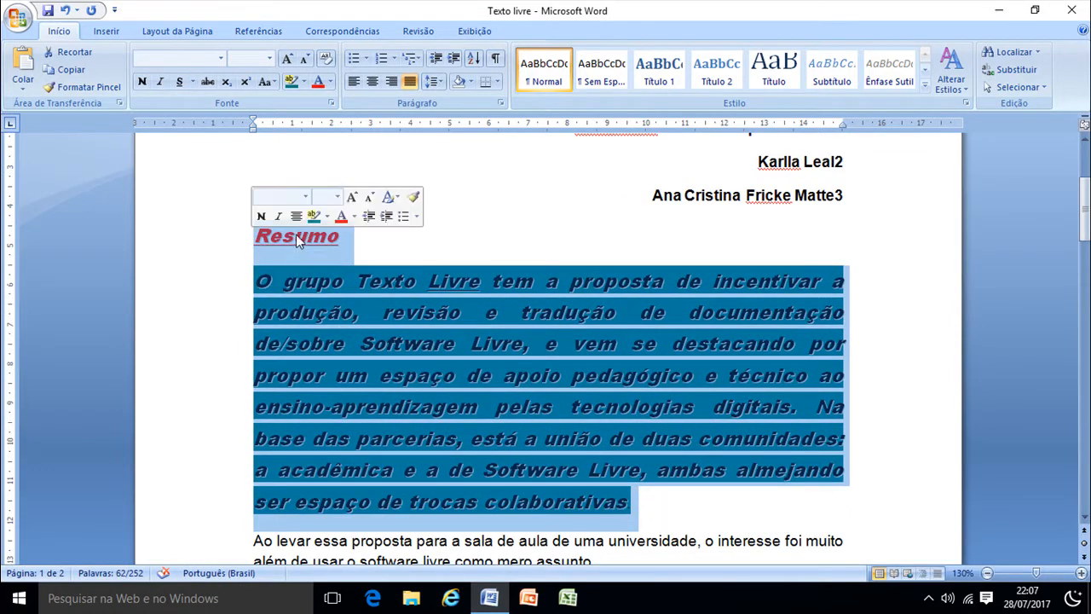
{"action": "right_click", "coordinate": [295, 234]}
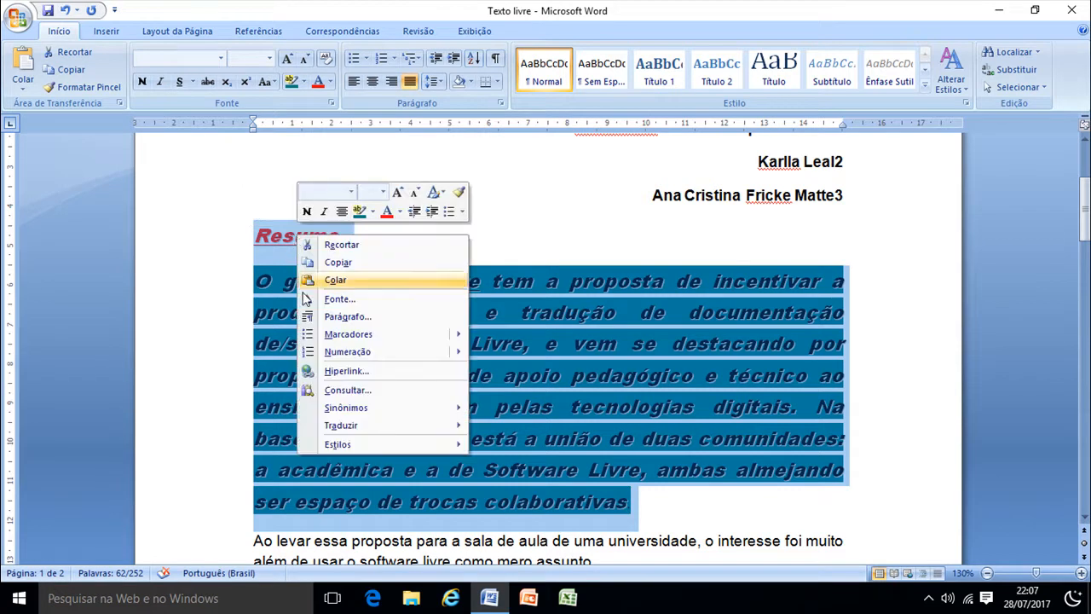
{"action": "mouse_move", "coordinate": [385, 437]}
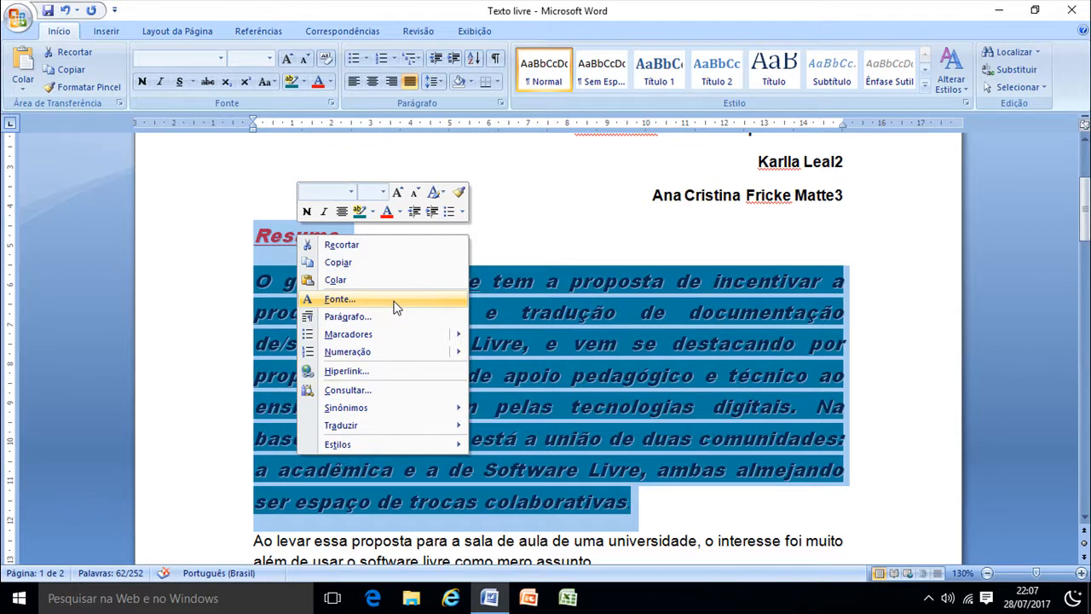
{"action": "left_click", "coordinate": [347, 303]}
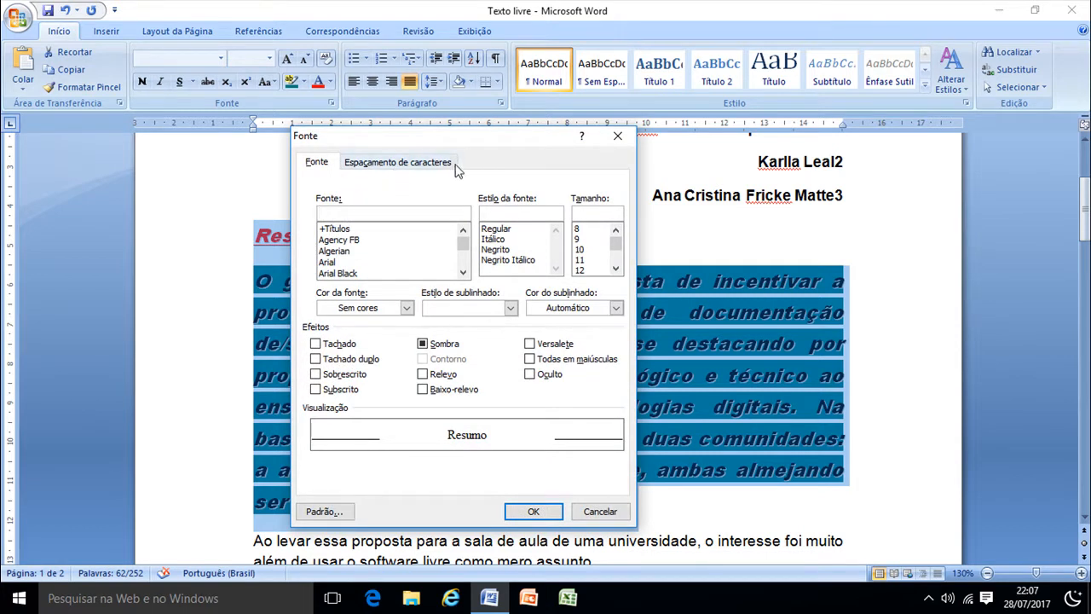
{"action": "left_click", "coordinate": [463, 272]}
{"action": "left_click", "coordinate": [462, 272]}
{"action": "left_click", "coordinate": [462, 272]}
{"action": "left_click", "coordinate": [463, 272]}
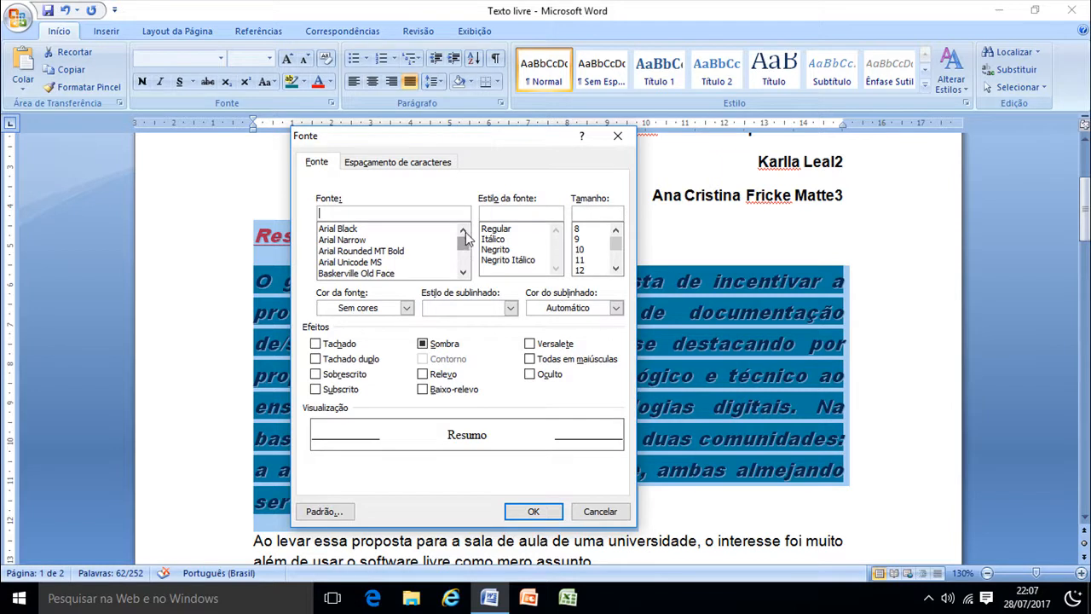
{"action": "left_click", "coordinate": [354, 231]}
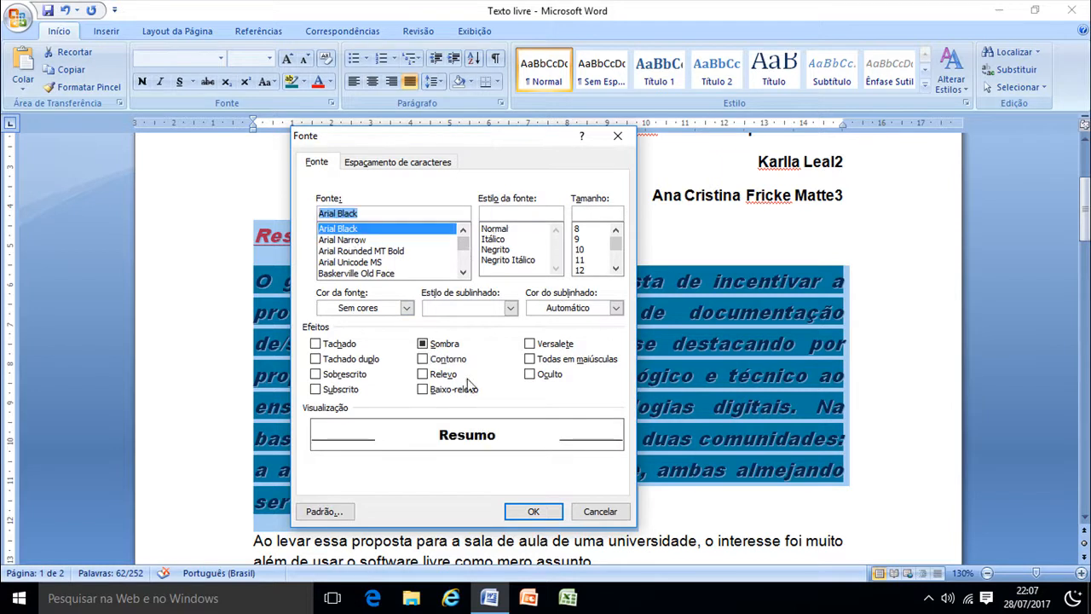
{"action": "left_click_drag", "start_coordinate": [481, 135], "coordinate": [477, 92]}
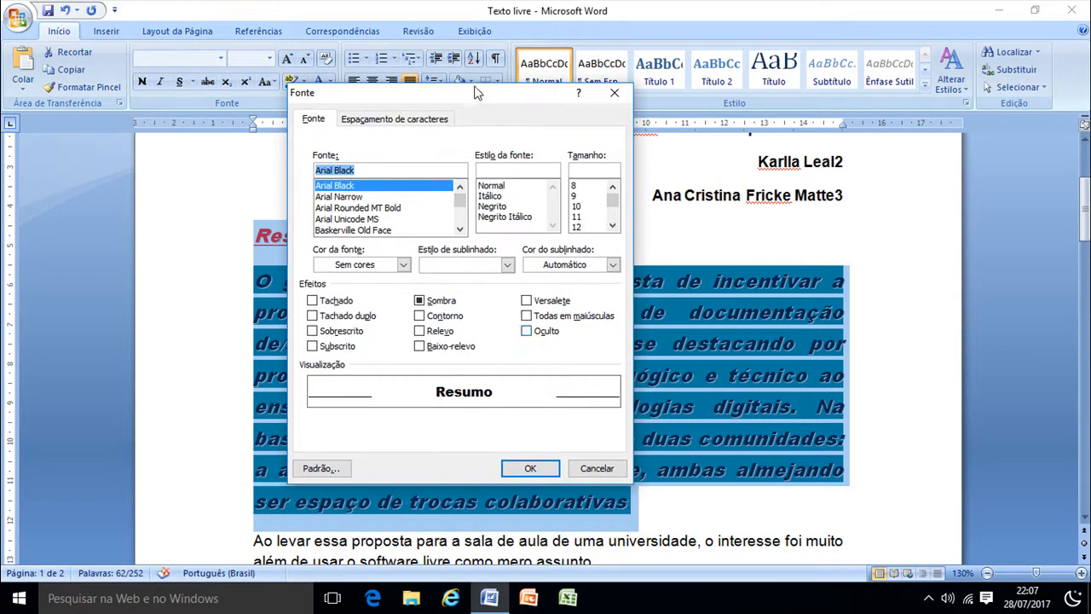
{"action": "left_click", "coordinate": [596, 468]}
{"action": "left_click", "coordinate": [494, 369]}
Open the font settings for the "Resumo" heading and choose the Negrito Itálico style at size 16.
{"action": "double_click", "coordinate": [298, 237]}
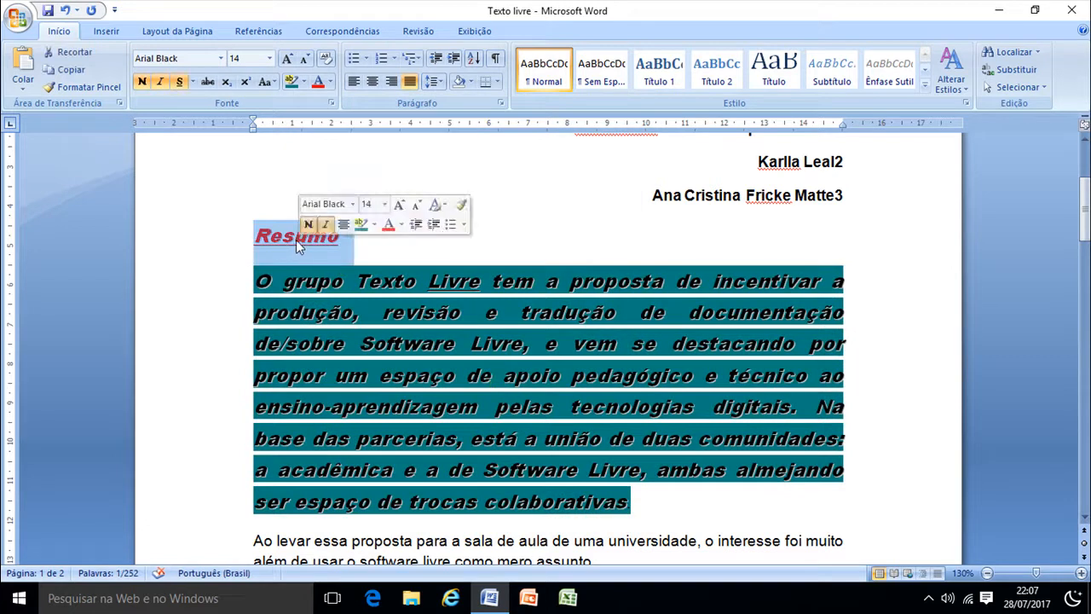
{"action": "right_click", "coordinate": [296, 239]}
{"action": "left_click", "coordinate": [328, 304]}
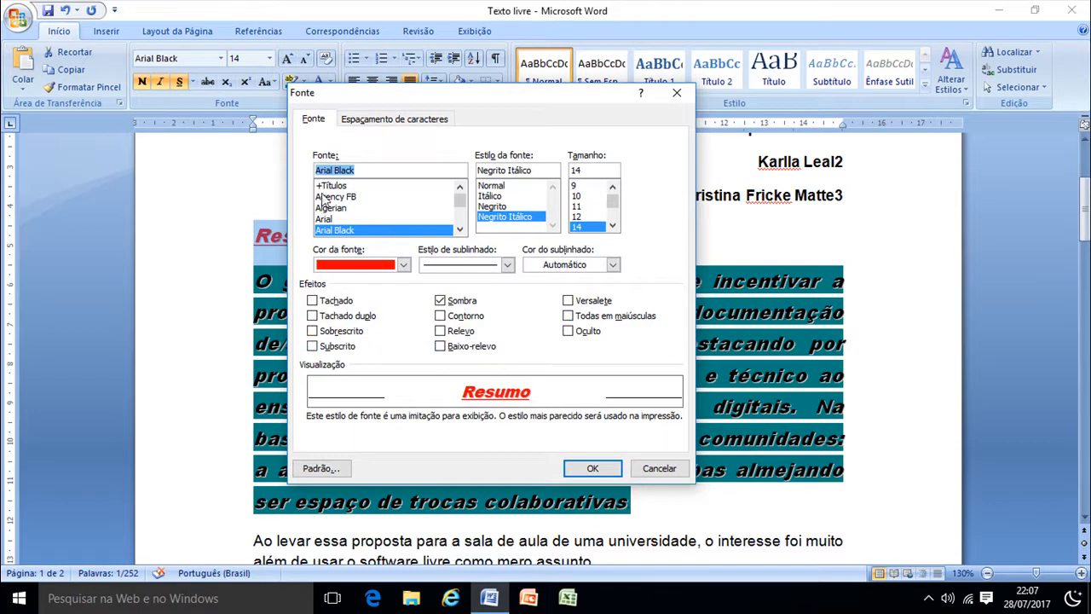
{"action": "left_click", "coordinate": [503, 206]}
{"action": "left_click", "coordinate": [504, 218]}
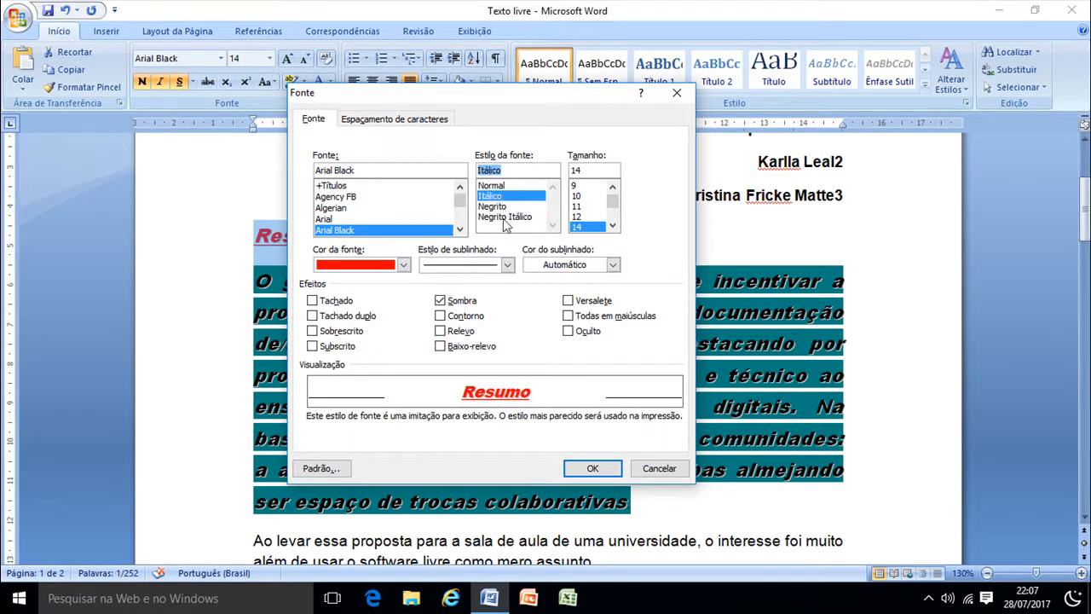
{"action": "left_click", "coordinate": [503, 207]}
{"action": "left_click", "coordinate": [505, 218]}
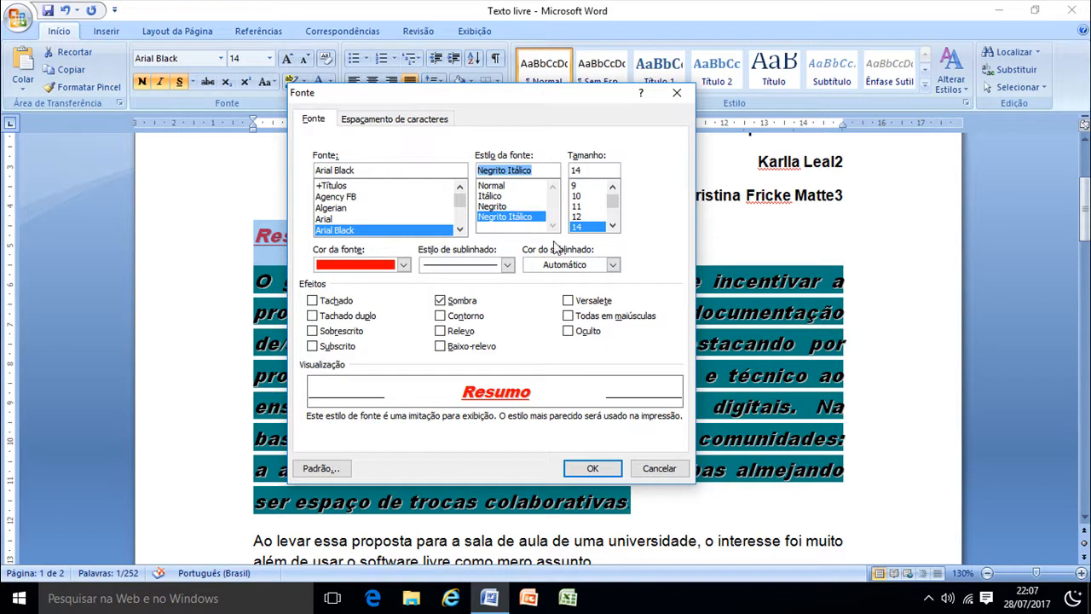
{"action": "left_click", "coordinate": [612, 226]}
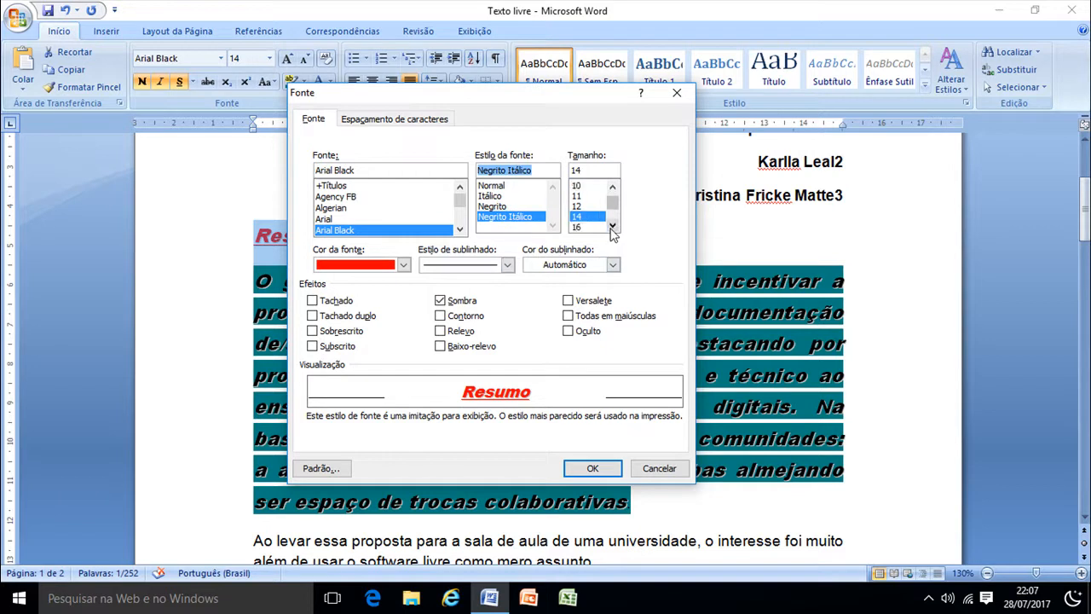
{"action": "left_click", "coordinate": [586, 227]}
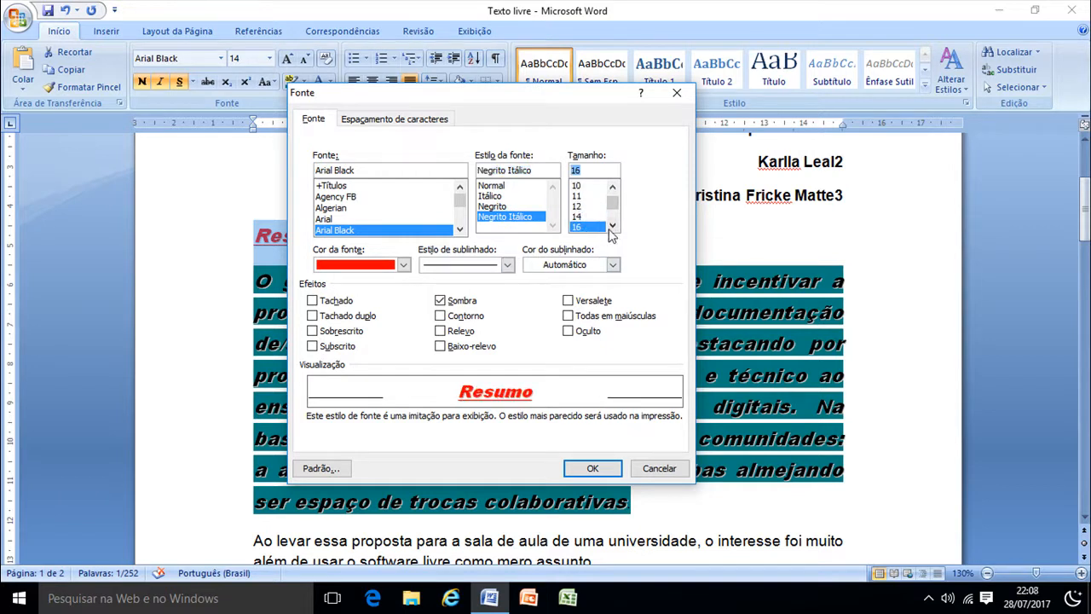
Switch the Sombra effect off and on repeatedly to compare the heading's preview, ending with it enabled.
{"action": "left_click", "coordinate": [440, 300]}
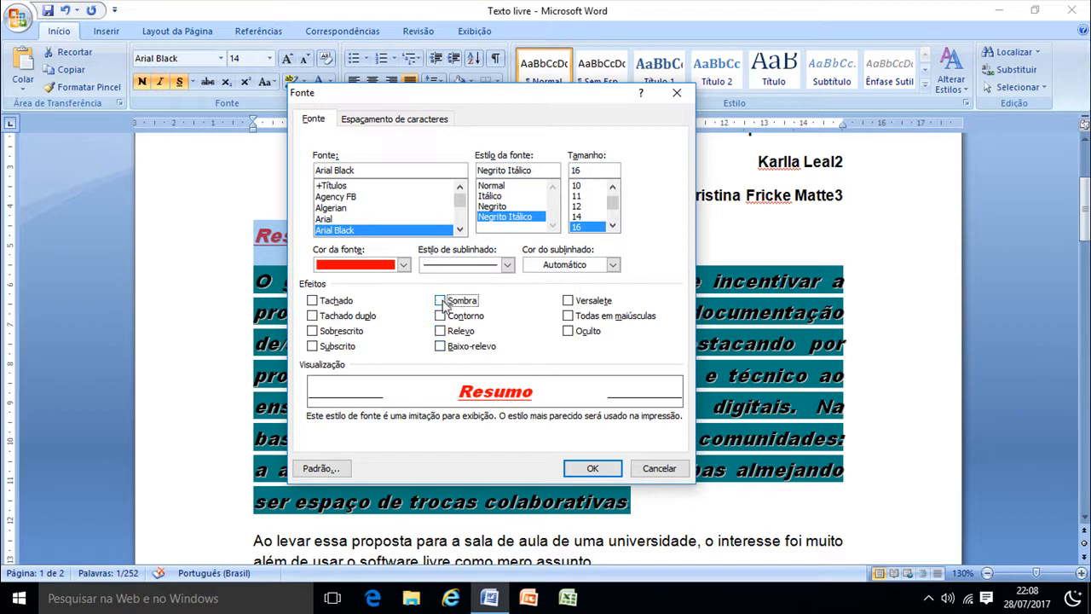
{"action": "left_click", "coordinate": [441, 302]}
{"action": "left_click", "coordinate": [441, 300]}
{"action": "left_click", "coordinate": [440, 302]}
{"action": "left_click", "coordinate": [440, 301]}
{"action": "left_click", "coordinate": [440, 302]}
{"action": "left_click", "coordinate": [440, 302]}
{"action": "left_click", "coordinate": [440, 301]}
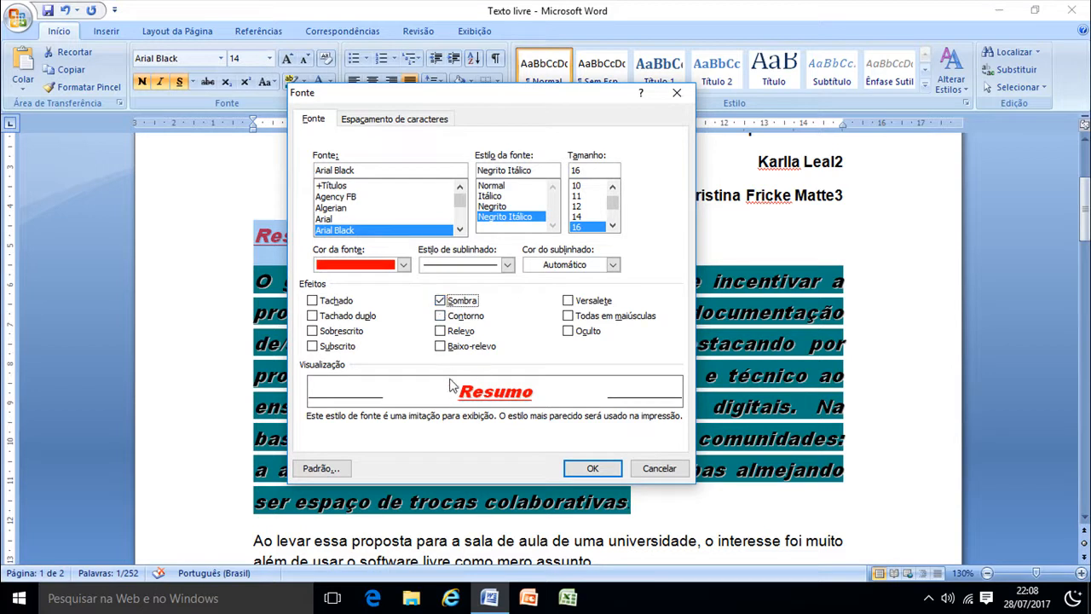
Try the Tachado and Tachado duplo effects on the heading, then clear both.
{"action": "left_click", "coordinate": [312, 301]}
{"action": "left_click", "coordinate": [312, 316]}
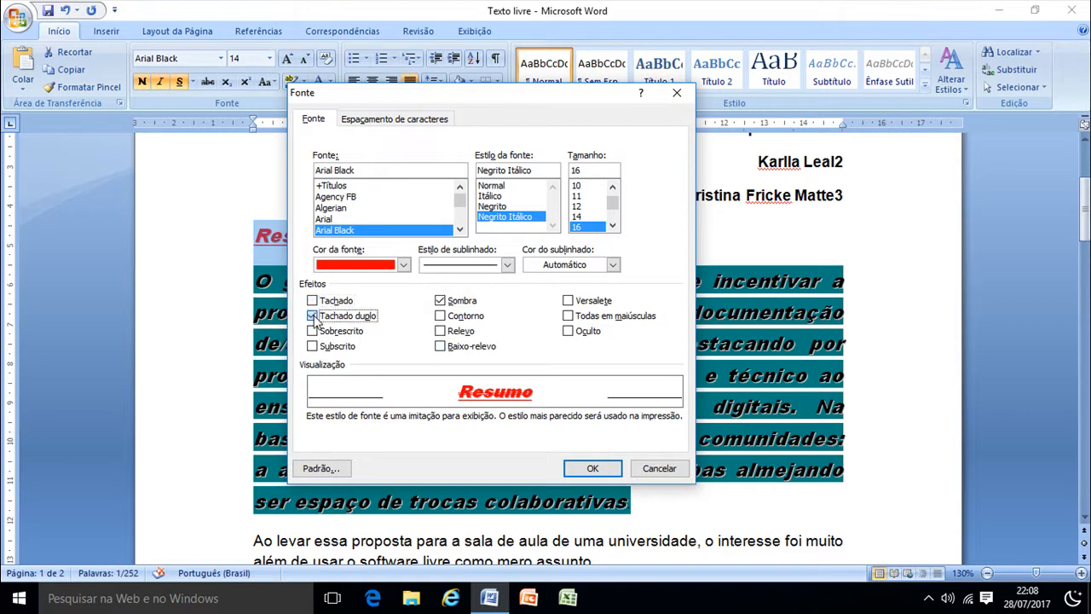
{"action": "left_click", "coordinate": [313, 302]}
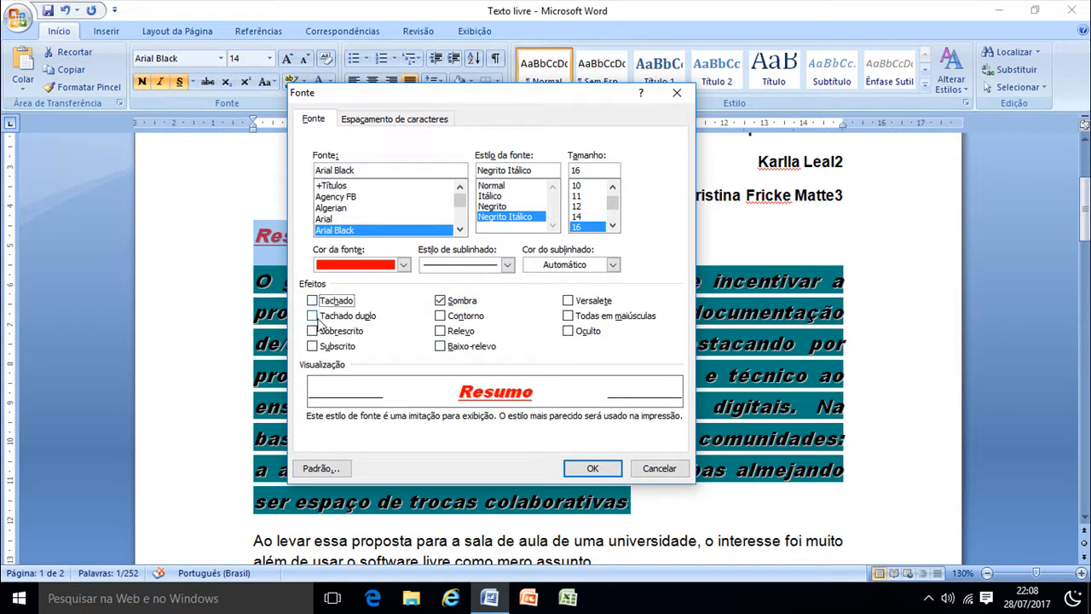
{"action": "left_click", "coordinate": [313, 317]}
{"action": "left_click", "coordinate": [313, 316]}
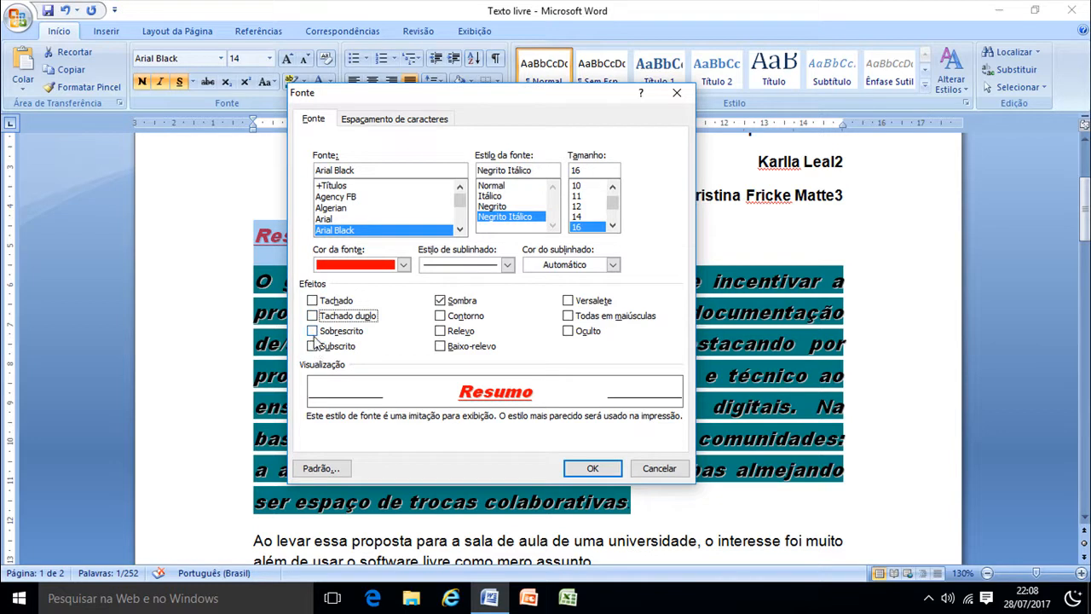
Try the Sobrescrito and Subscrito effects on the heading in turn, then clear both.
{"action": "left_click", "coordinate": [312, 331]}
{"action": "left_click", "coordinate": [312, 346]}
{"action": "left_click", "coordinate": [312, 346]}
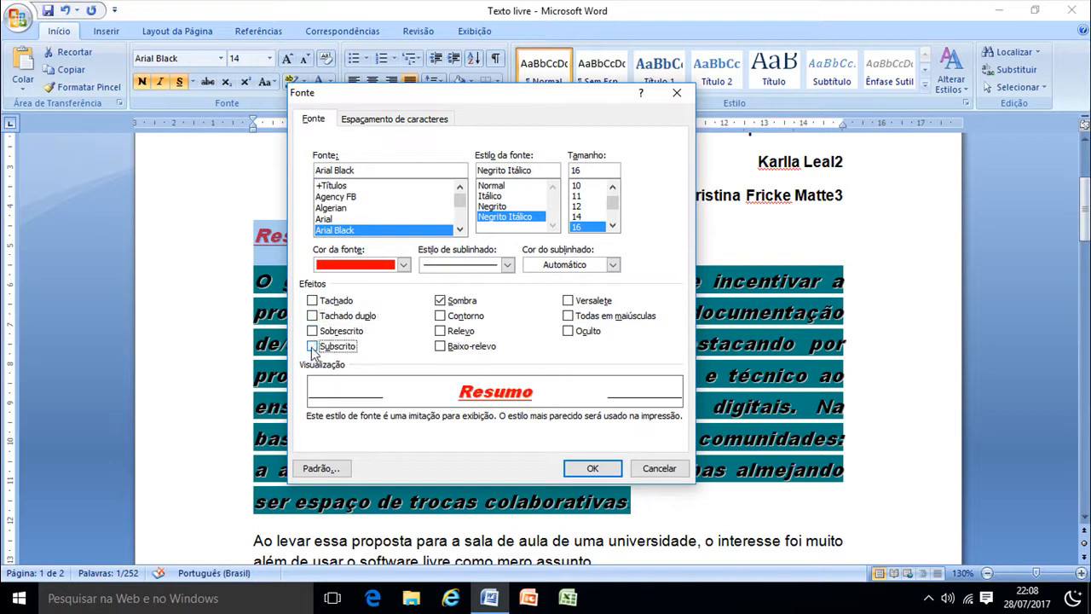
{"action": "left_click", "coordinate": [313, 332]}
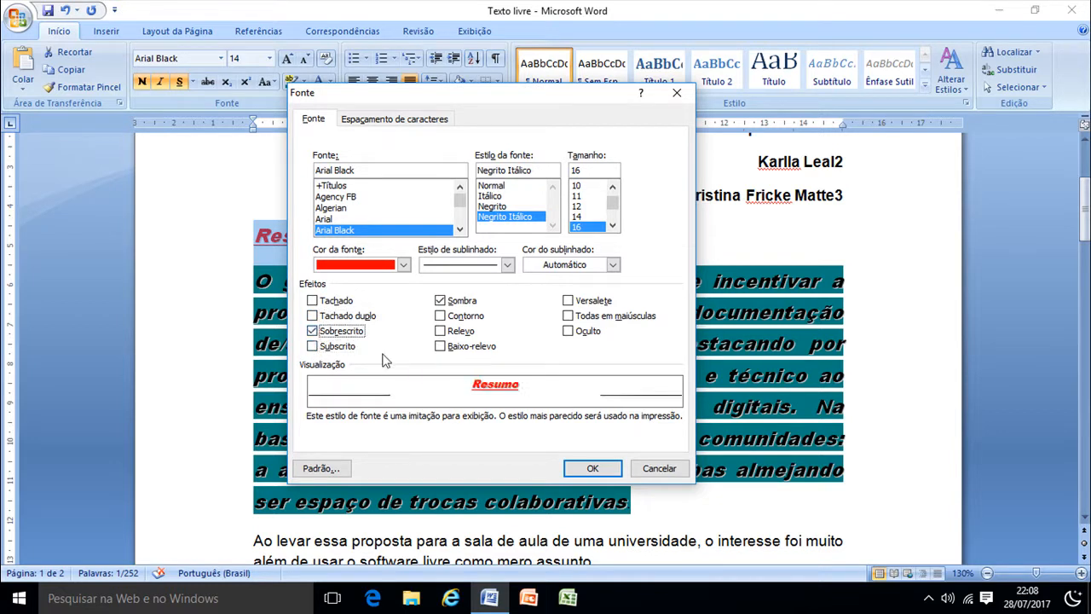
{"action": "left_click", "coordinate": [313, 346]}
{"action": "left_click", "coordinate": [313, 332]}
{"action": "left_click", "coordinate": [314, 346]}
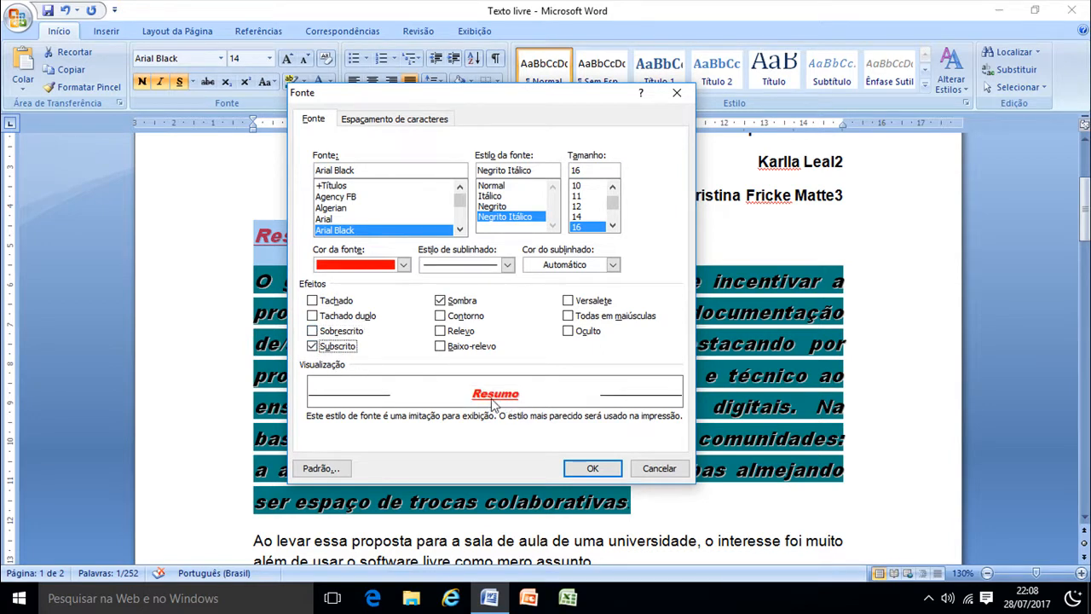
{"action": "left_click", "coordinate": [313, 346]}
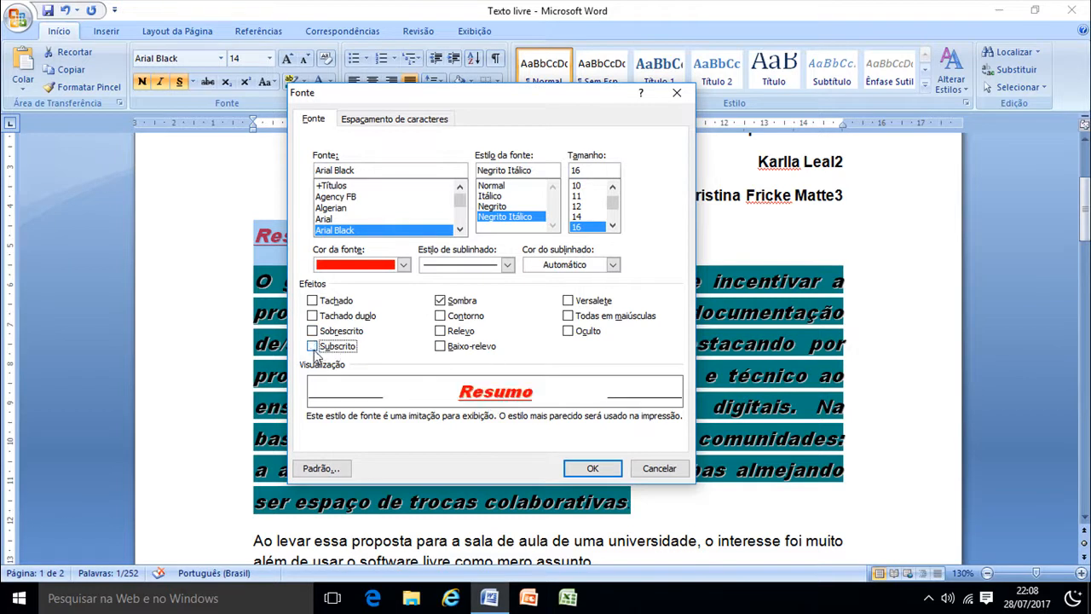
Compare the Contorno, Relevo and Baixo-relevo effects, keep Baixo-relevo for the heading, and glance at the character spacing options.
{"action": "left_click", "coordinate": [442, 317]}
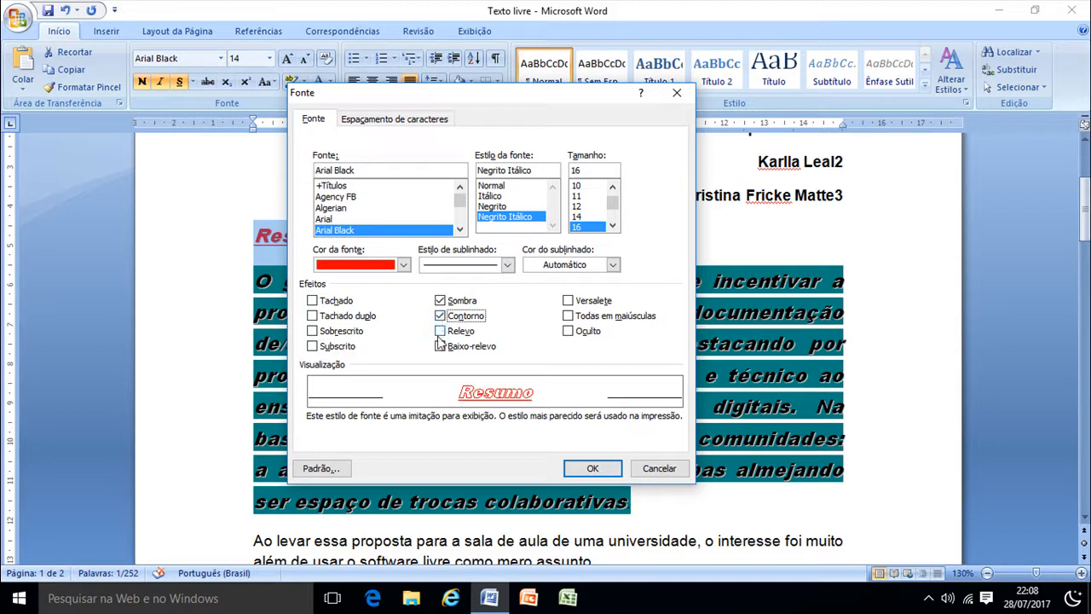
{"action": "left_click", "coordinate": [439, 331]}
{"action": "left_click", "coordinate": [439, 346]}
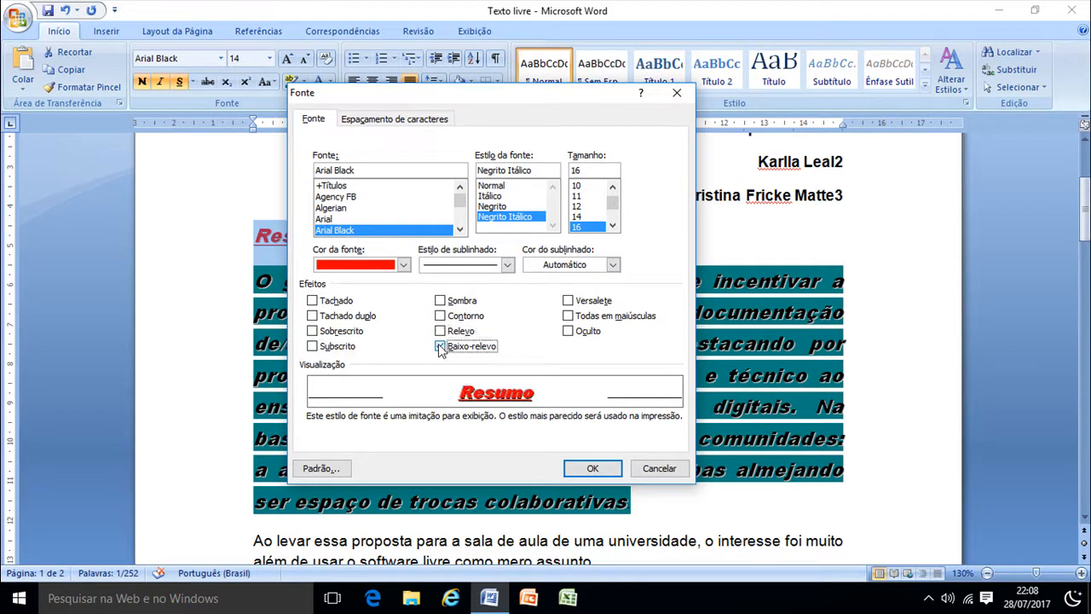
{"action": "left_click", "coordinate": [440, 331]}
{"action": "left_click", "coordinate": [439, 346]}
{"action": "left_click", "coordinate": [443, 119]}
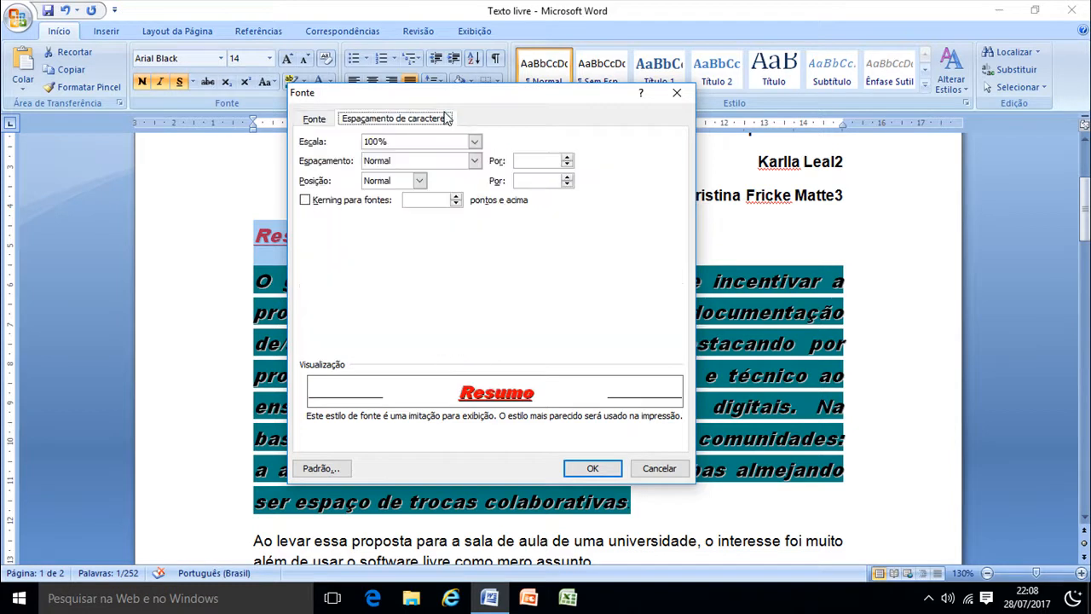
{"action": "left_click", "coordinate": [313, 120]}
Give the "Resumo" heading a double underline in blue.
{"action": "left_click_drag", "start_coordinate": [457, 100], "coordinate": [609, 139]}
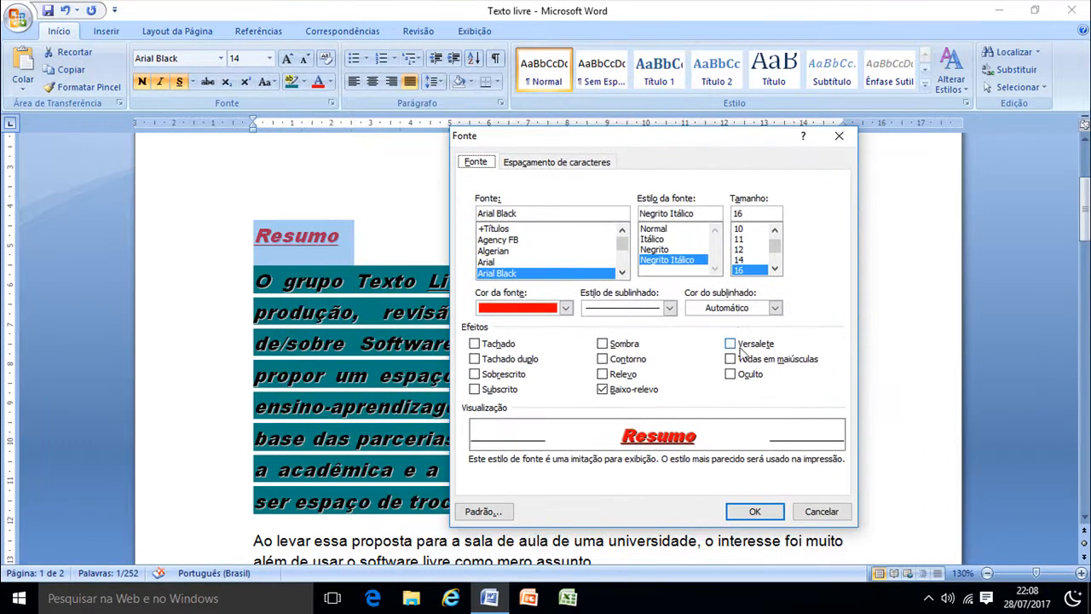
{"action": "left_click", "coordinate": [669, 309]}
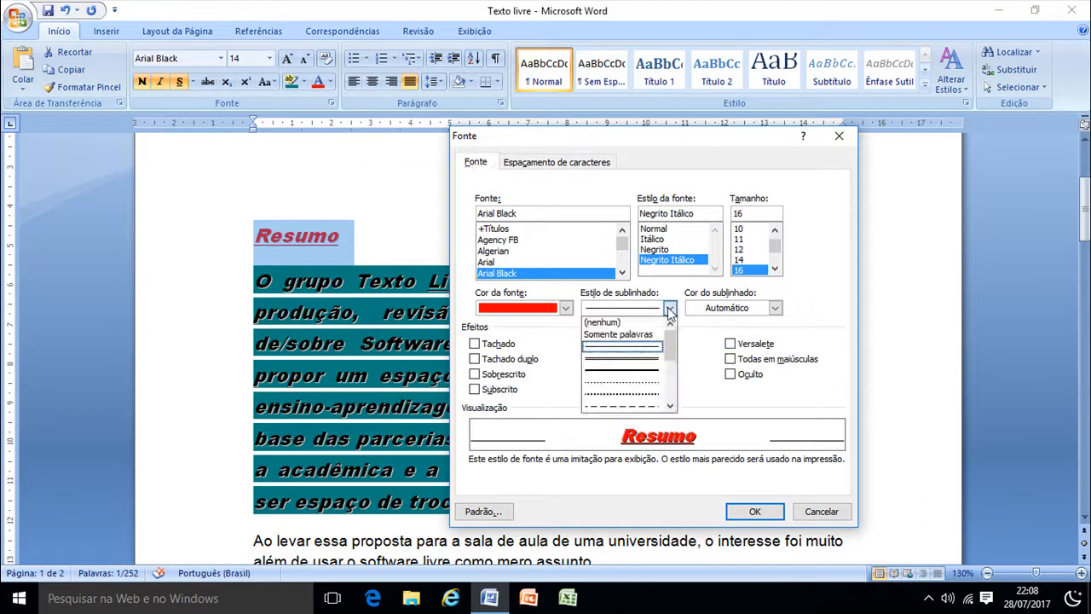
{"action": "left_click", "coordinate": [639, 360]}
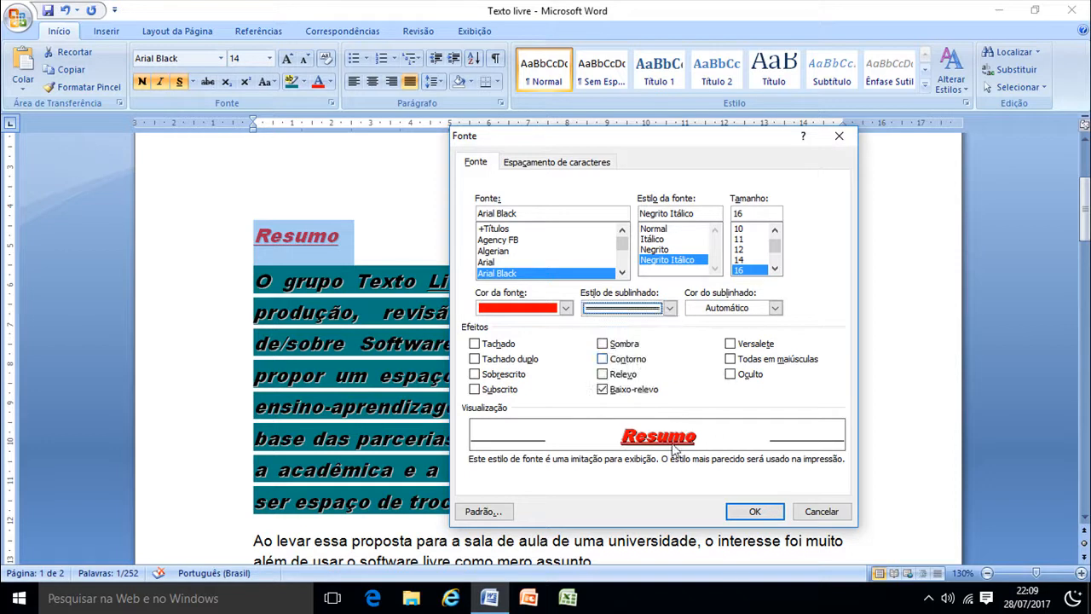
{"action": "left_click", "coordinate": [775, 308]}
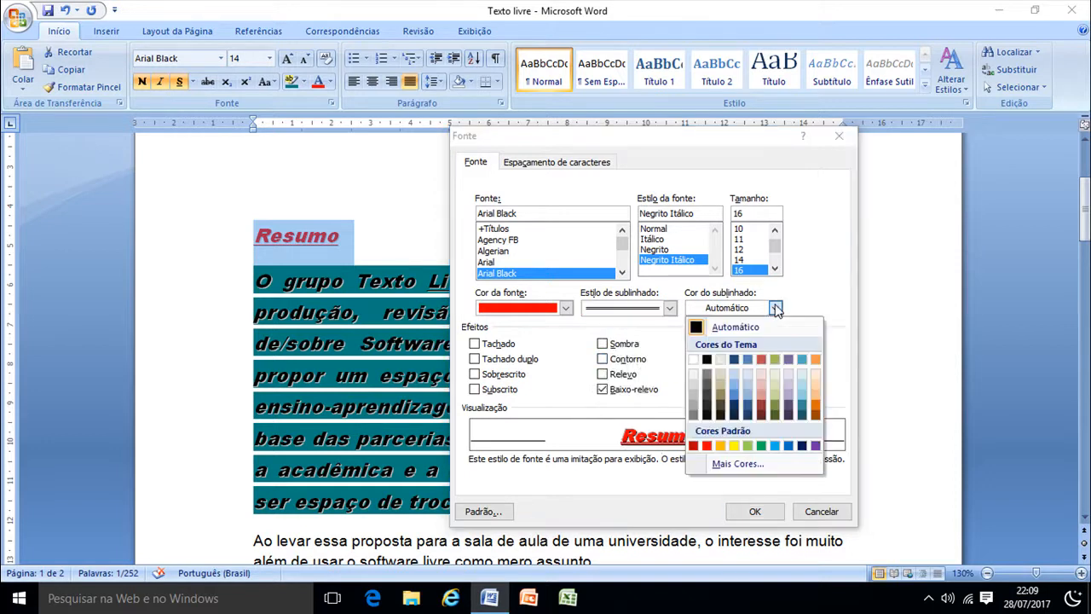
{"action": "left_click", "coordinate": [731, 393]}
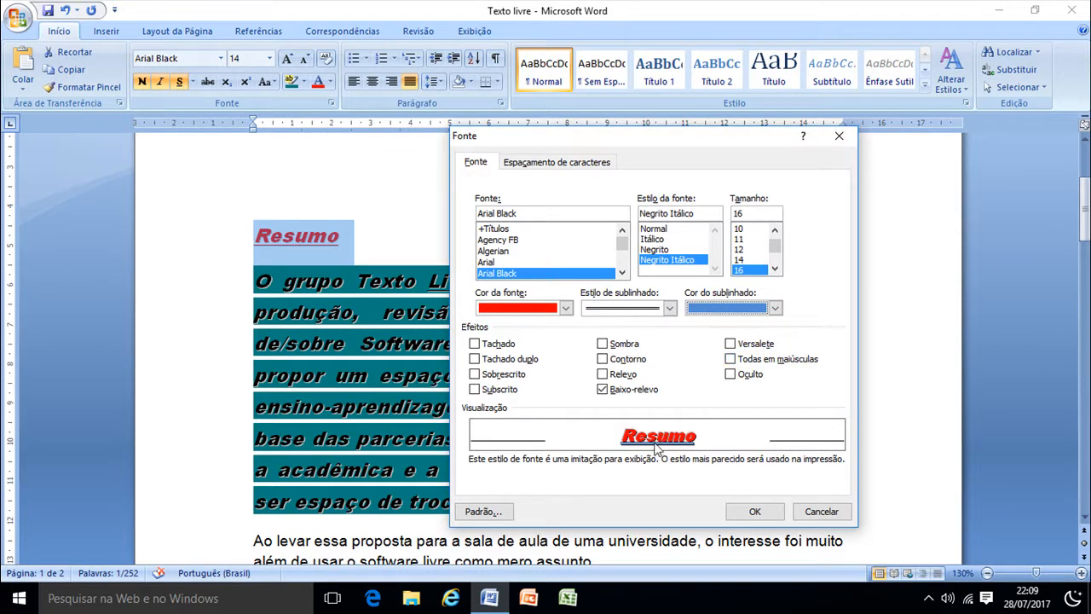
Set the heading's font size to 14 and apply the font settings.
{"action": "left_click", "coordinate": [754, 260]}
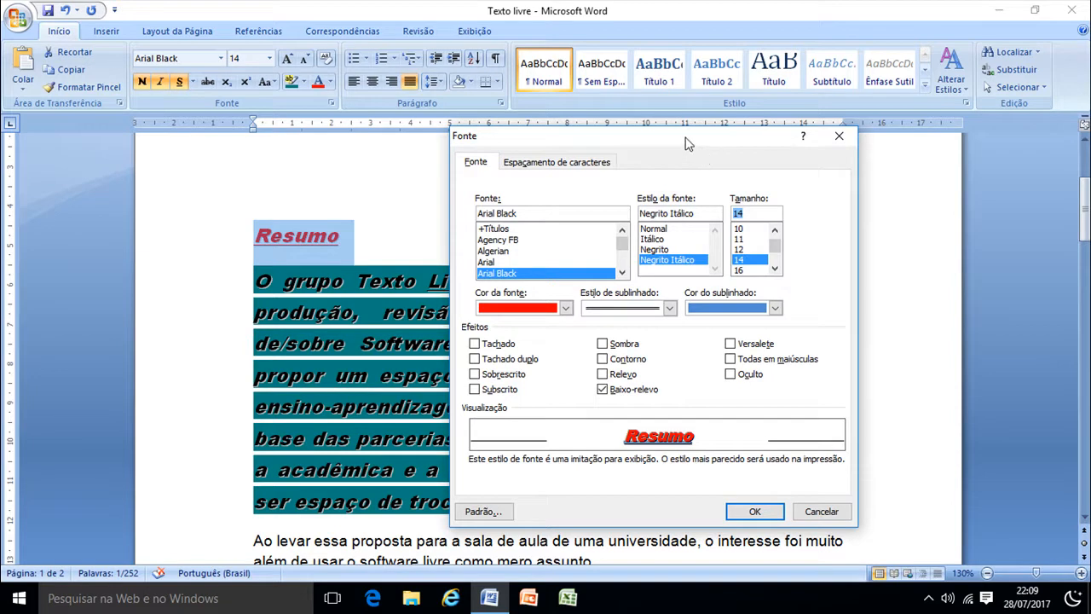
{"action": "left_click_drag", "start_coordinate": [680, 141], "coordinate": [706, 122]}
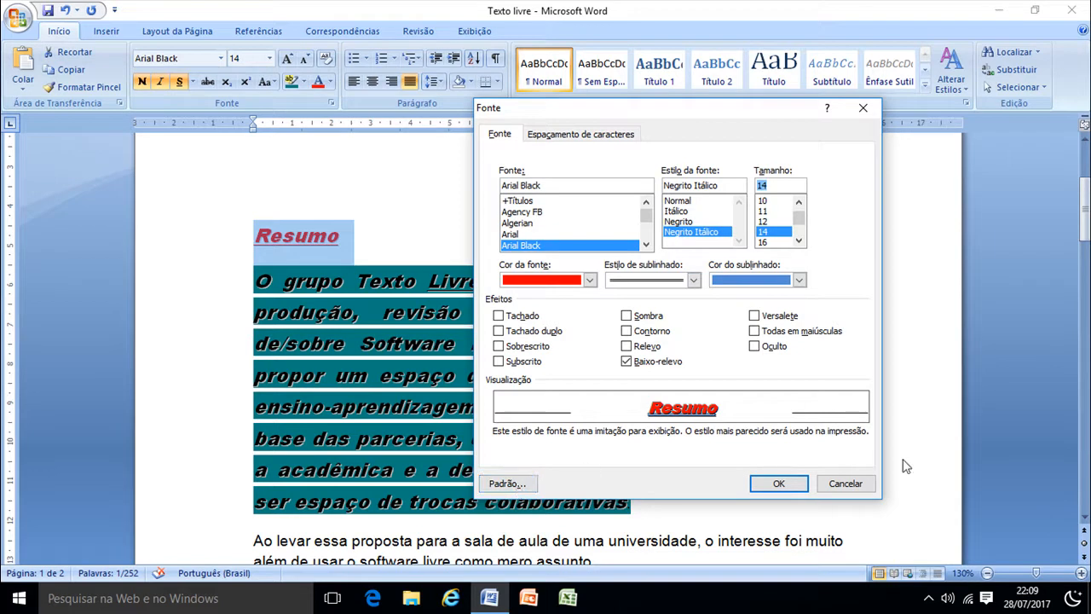
{"action": "left_click", "coordinate": [774, 487]}
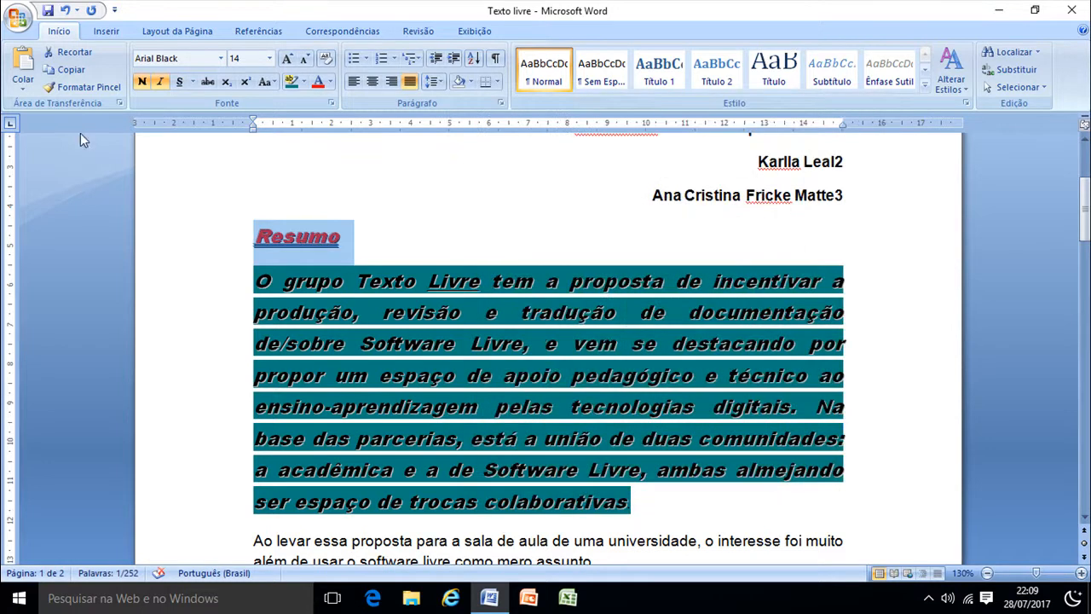
Close the "Texto livre" document and save its changes.
{"action": "left_click", "coordinate": [1075, 12]}
{"action": "left_click", "coordinate": [483, 339]}
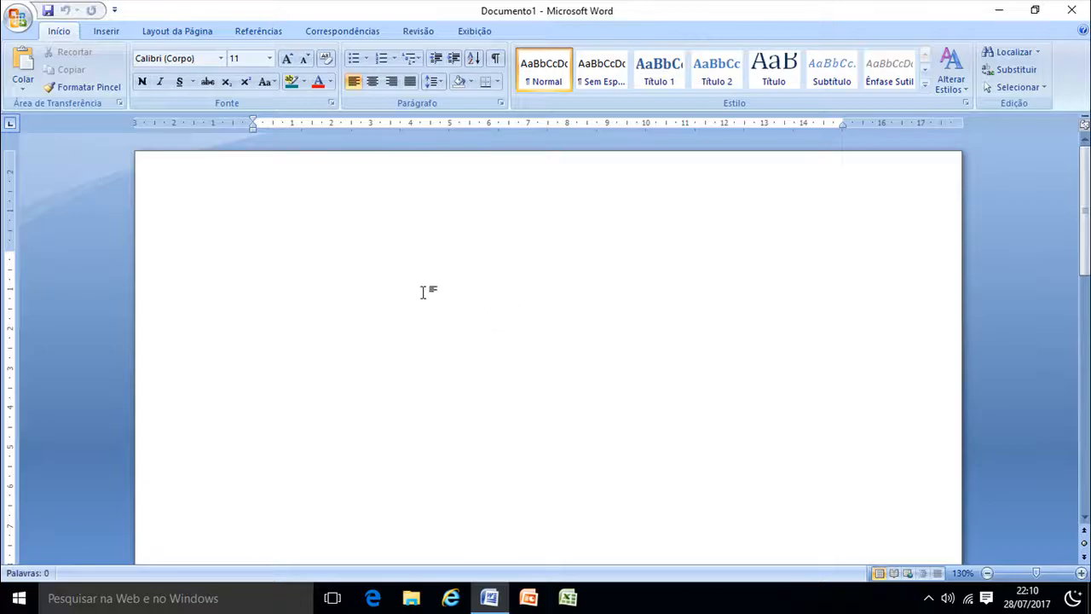
Choose Times New Roman at size 12 in the font settings of a new blank document.
{"action": "right_click", "coordinate": [420, 287]}
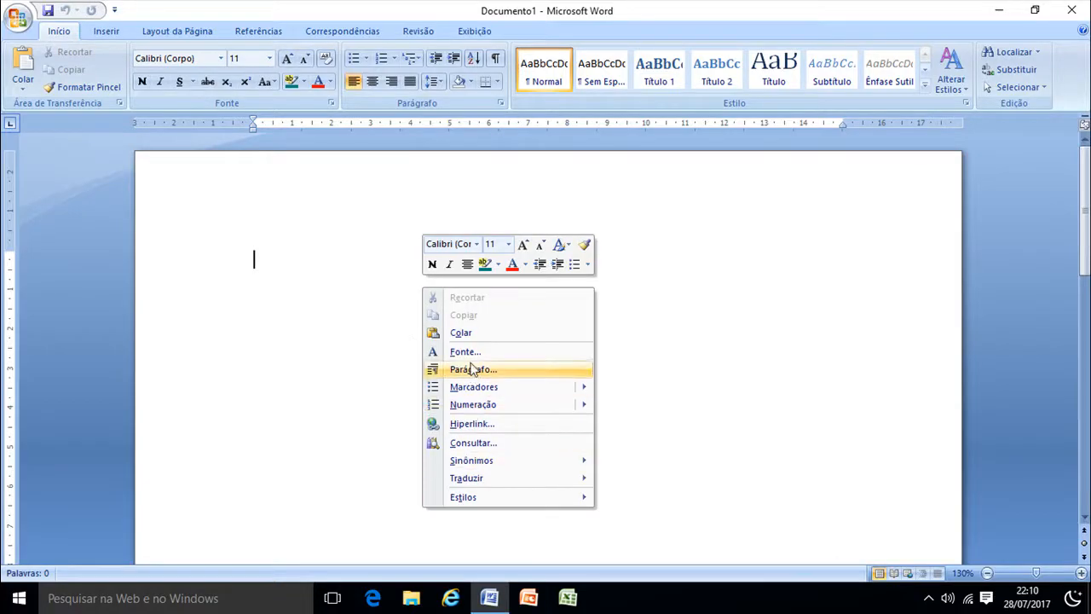
{"action": "left_click", "coordinate": [469, 352]}
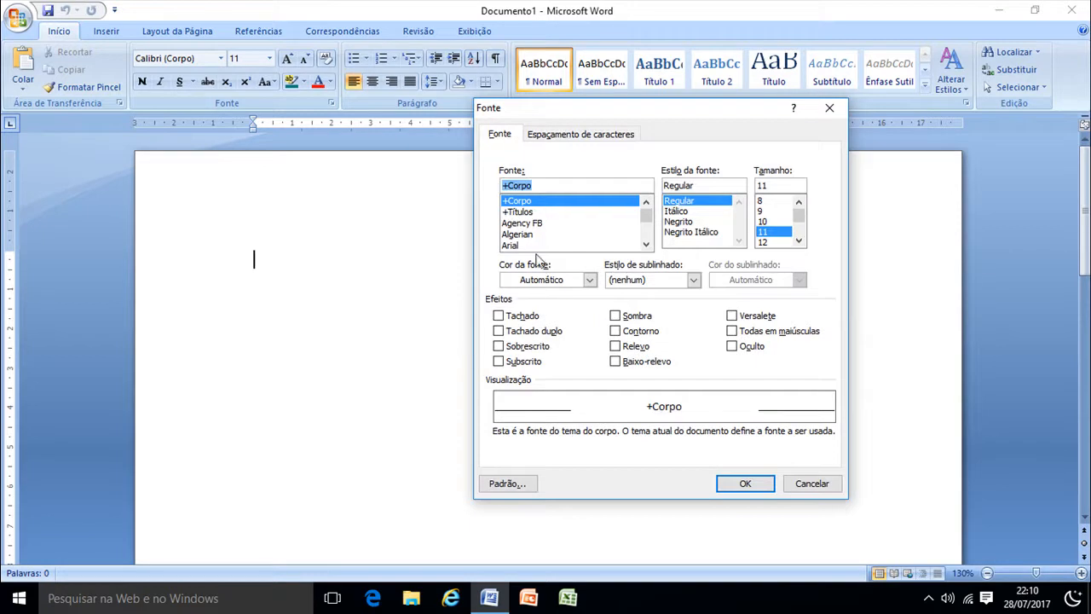
{"action": "left_click_drag", "start_coordinate": [602, 117], "coordinate": [538, 166]}
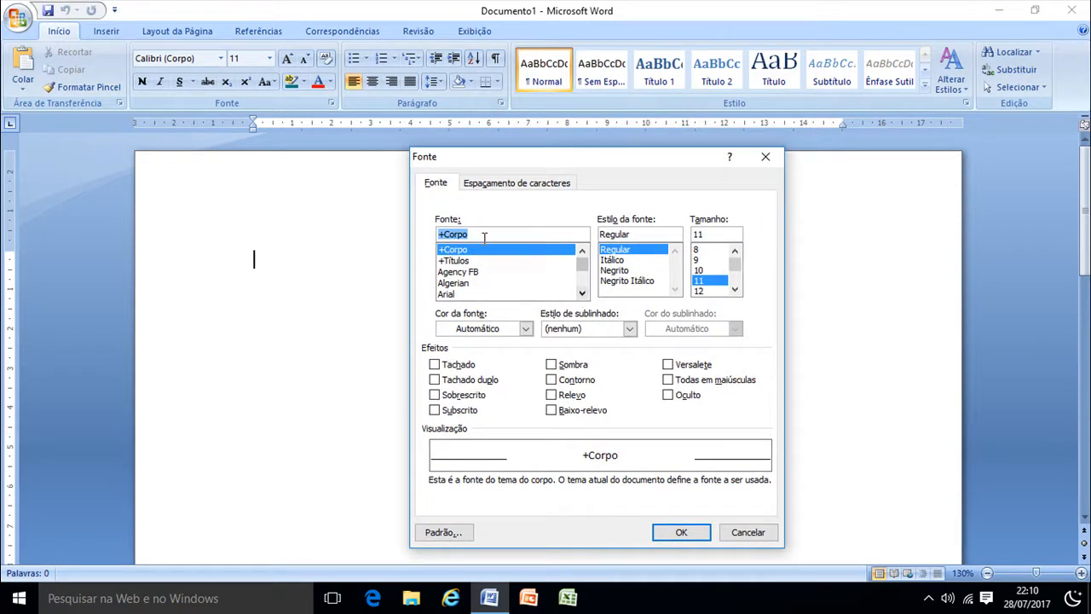
{"action": "type", "text": "tima"}
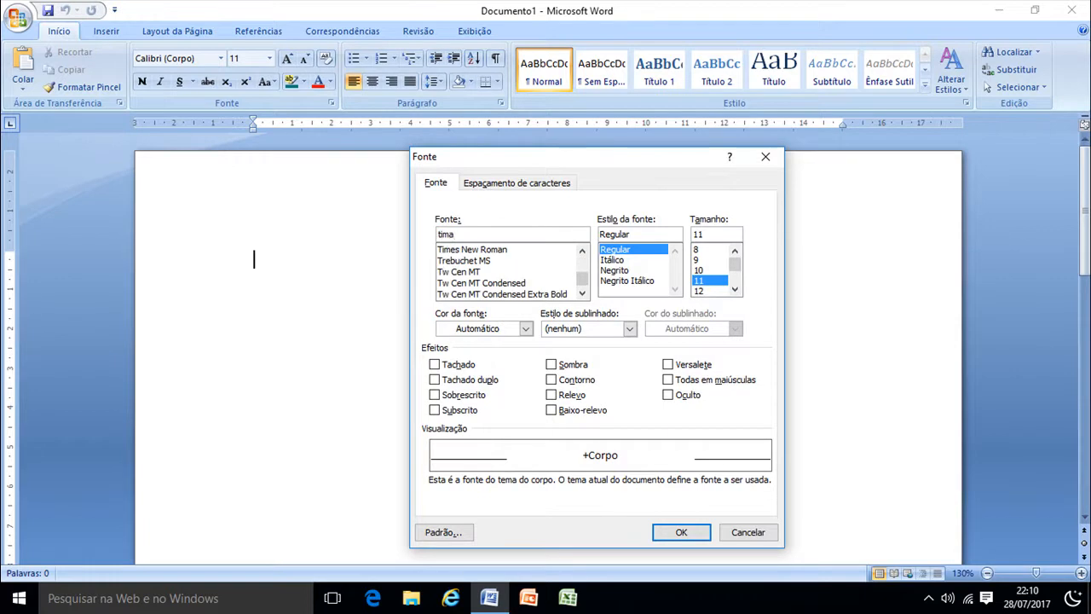
{"action": "left_click", "coordinate": [497, 249]}
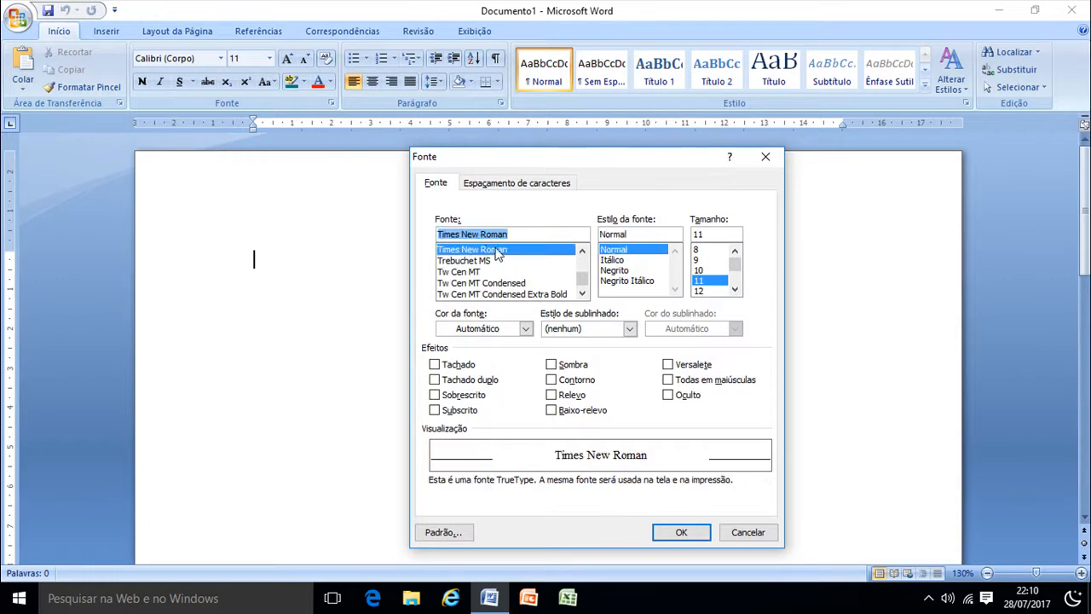
{"action": "left_click", "coordinate": [716, 292]}
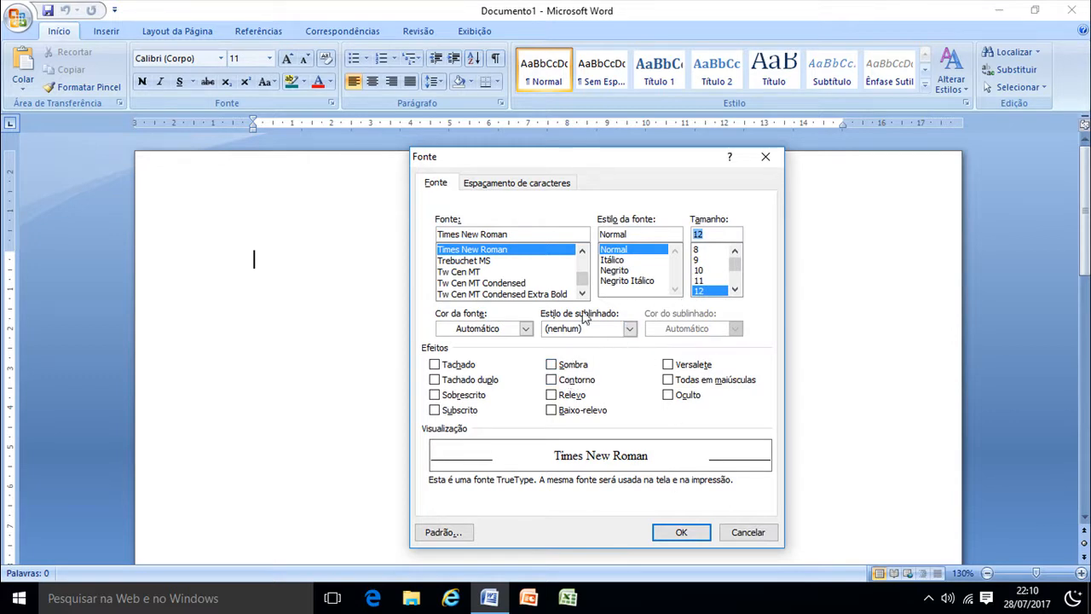
Set the font colour to standard green and enable the Sombra effect in the font settings.
{"action": "left_click", "coordinate": [630, 331]}
{"action": "left_click", "coordinate": [631, 333]}
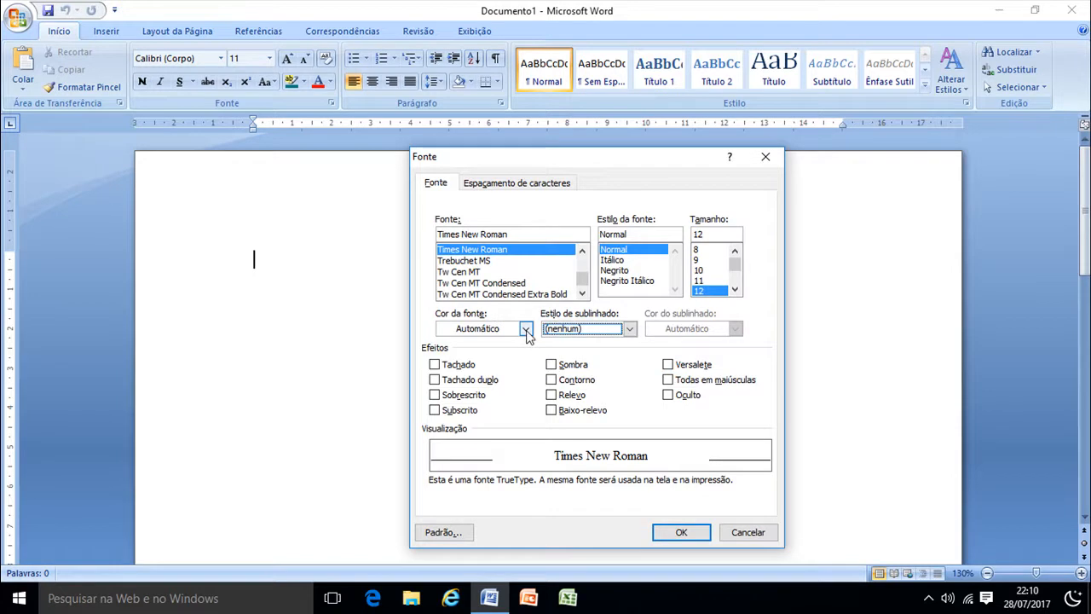
{"action": "left_click", "coordinate": [526, 329]}
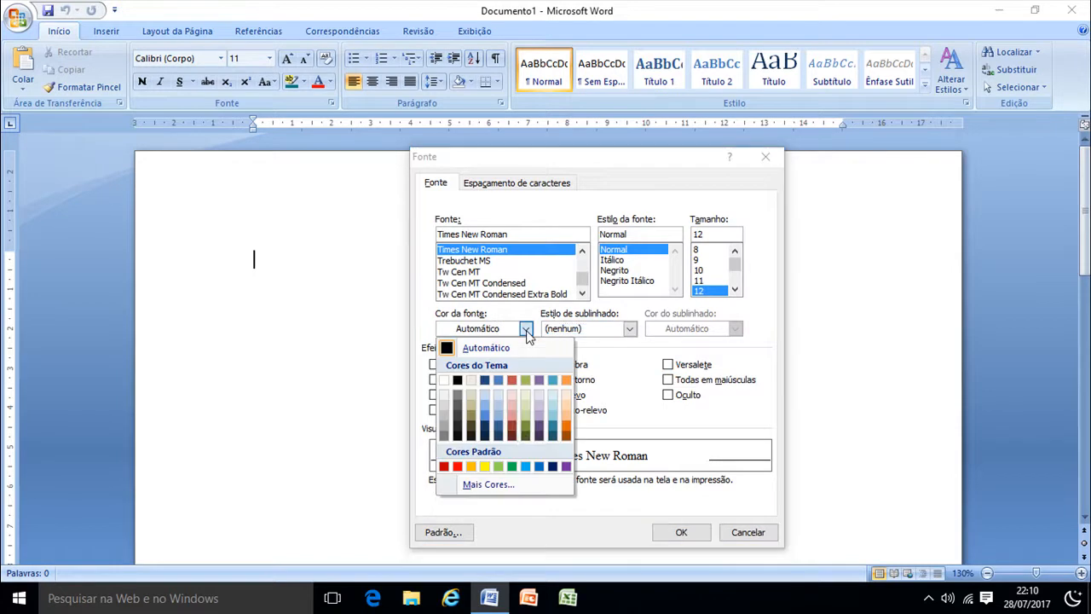
{"action": "left_click", "coordinate": [511, 466]}
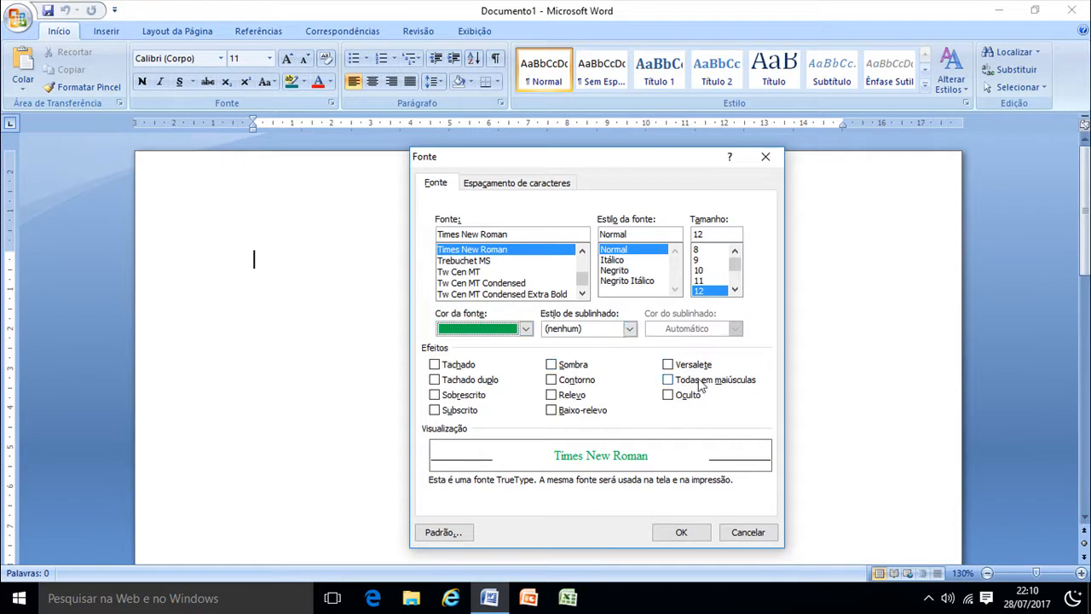
{"action": "left_click", "coordinate": [551, 364]}
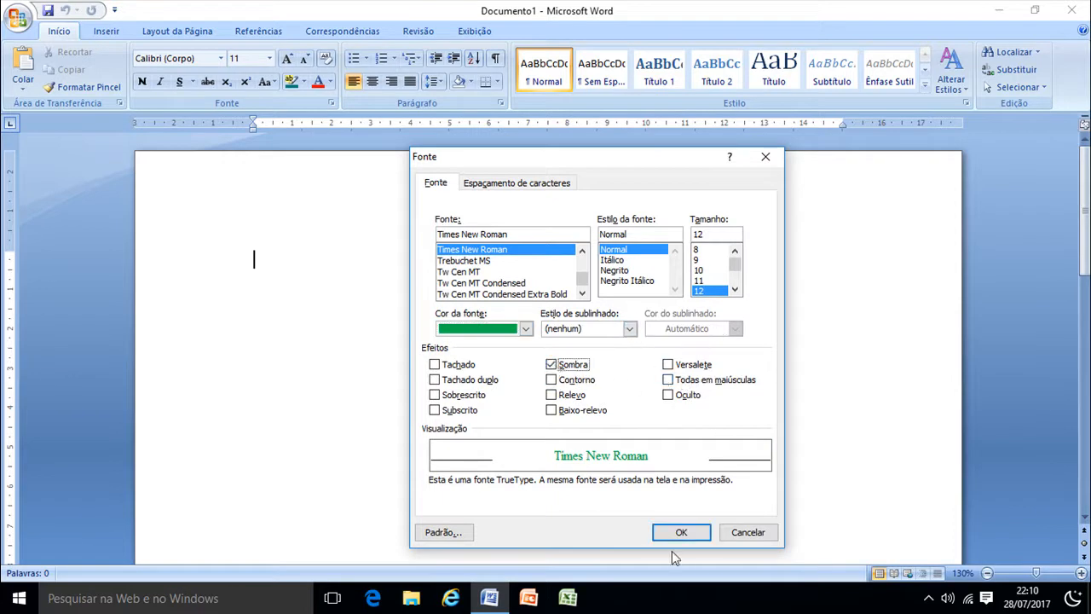
Make these font settings the default for all new documents based on the NORMAL template, and enter a line of sample text.
{"action": "left_click", "coordinate": [433, 532]}
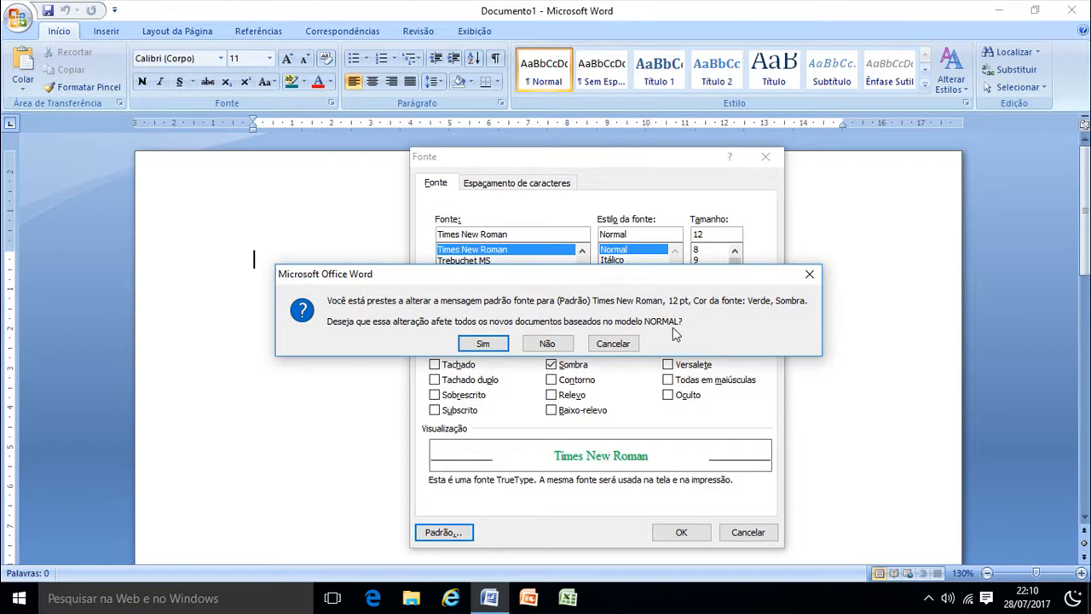
{"action": "left_click", "coordinate": [483, 343]}
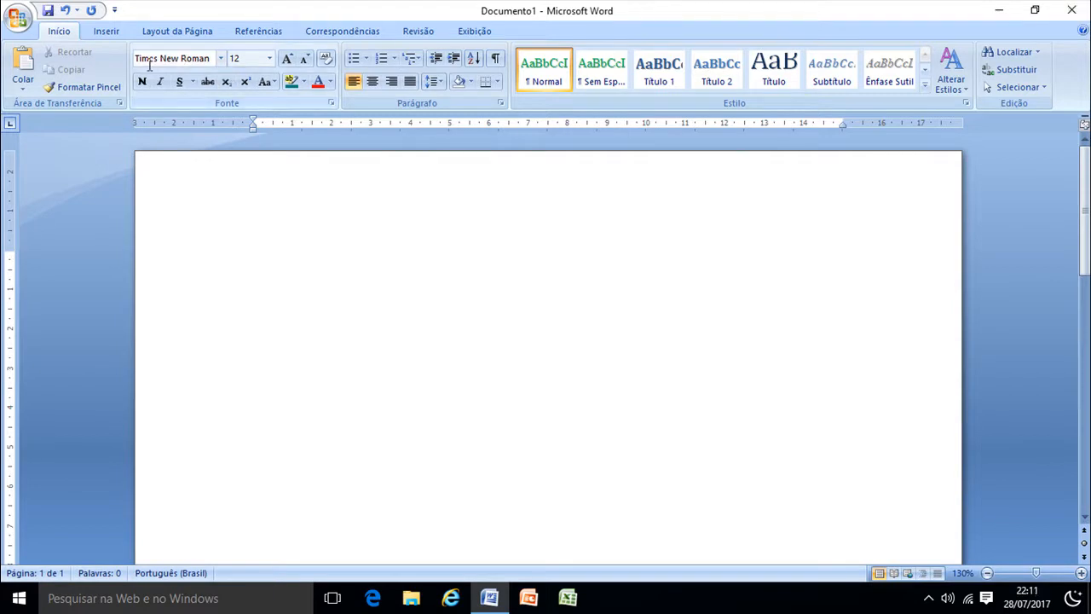
{"action": "type", "text": "Dsf sdfsd fsdfsd fsdfssdfsd fsd sdfs"}
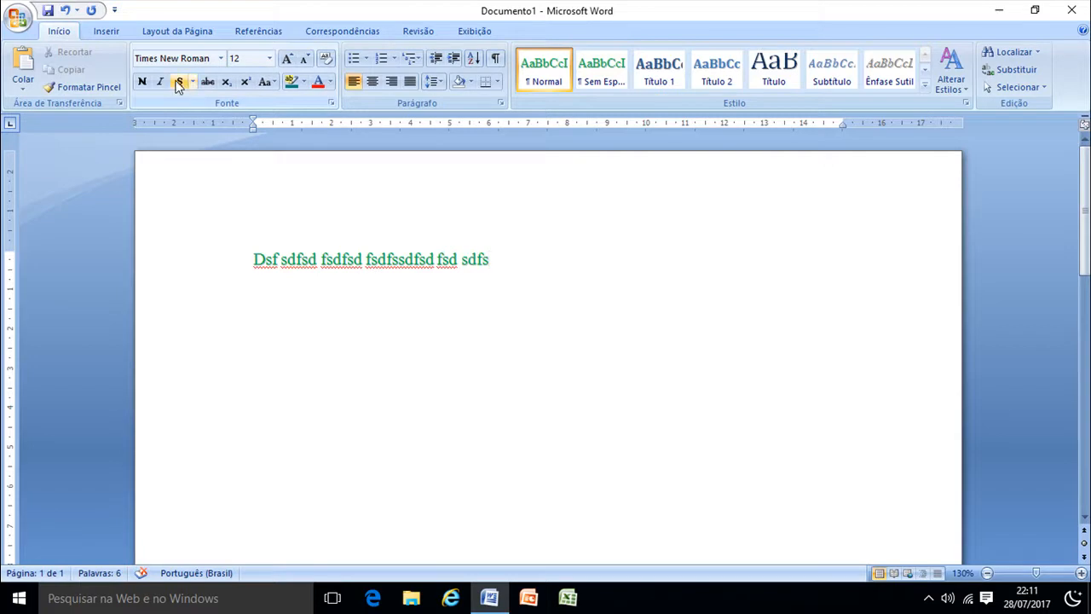
Close the test document without saving, restart Word, and enter sample text in the new blank document to check the default font.
{"action": "left_click", "coordinate": [1073, 10]}
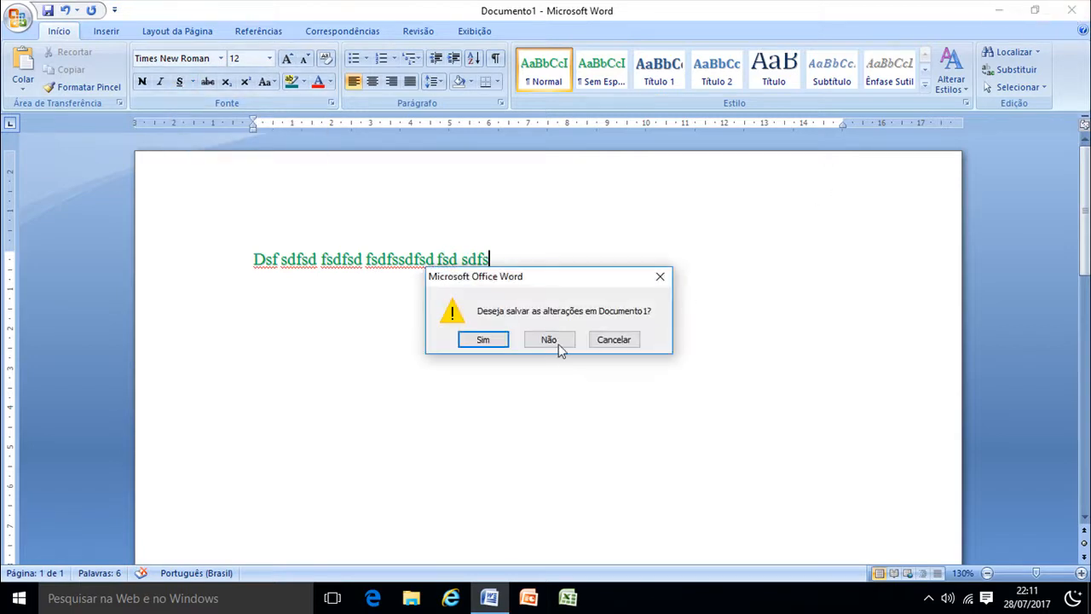
{"action": "left_click", "coordinate": [553, 340]}
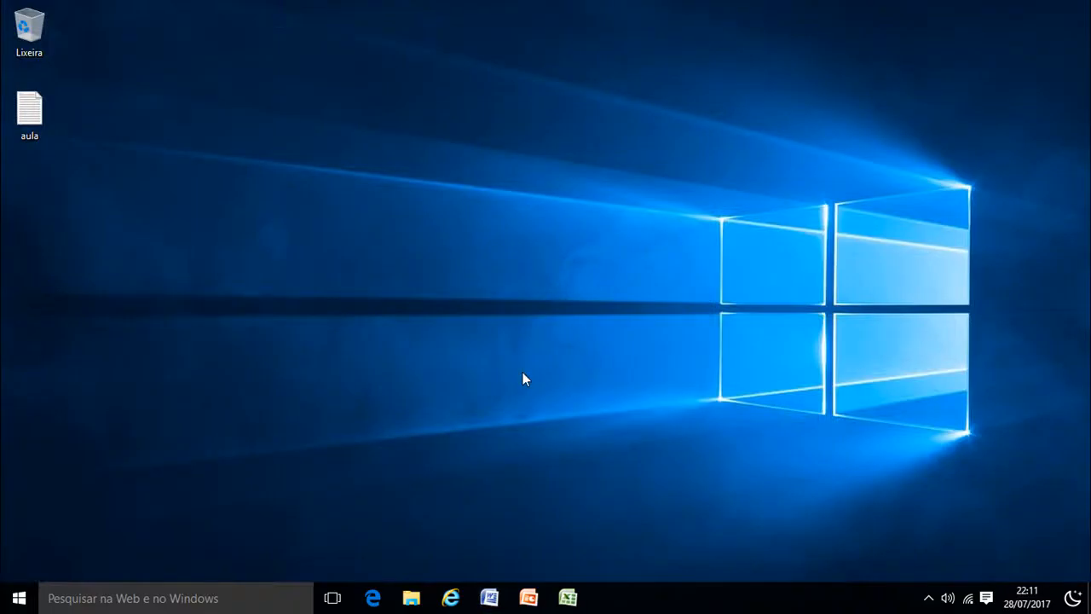
{"action": "left_click", "coordinate": [499, 595]}
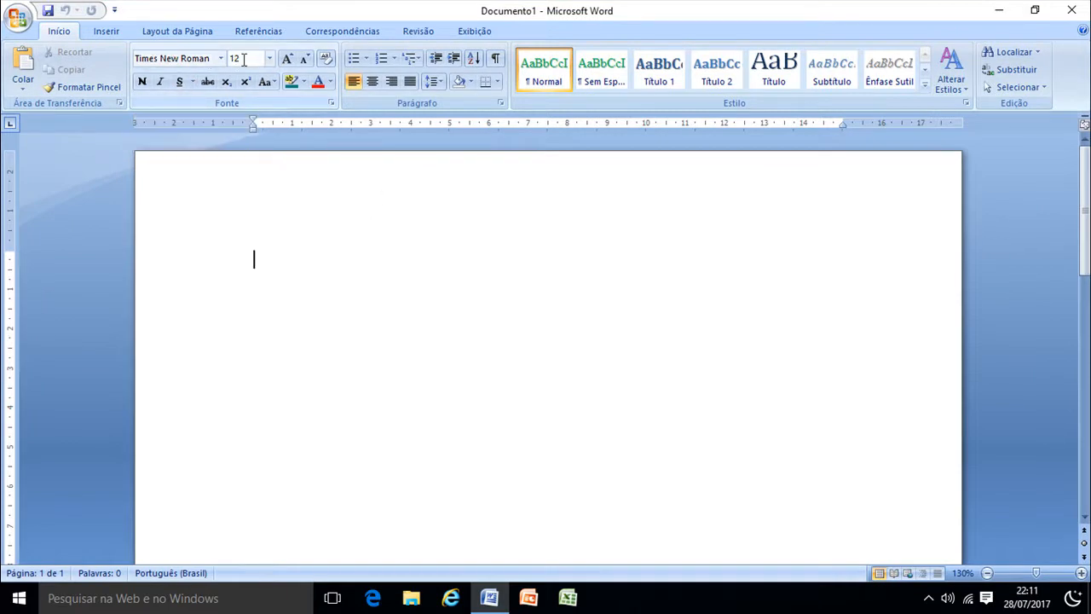
{"action": "type", "text": "Zdc sd"}
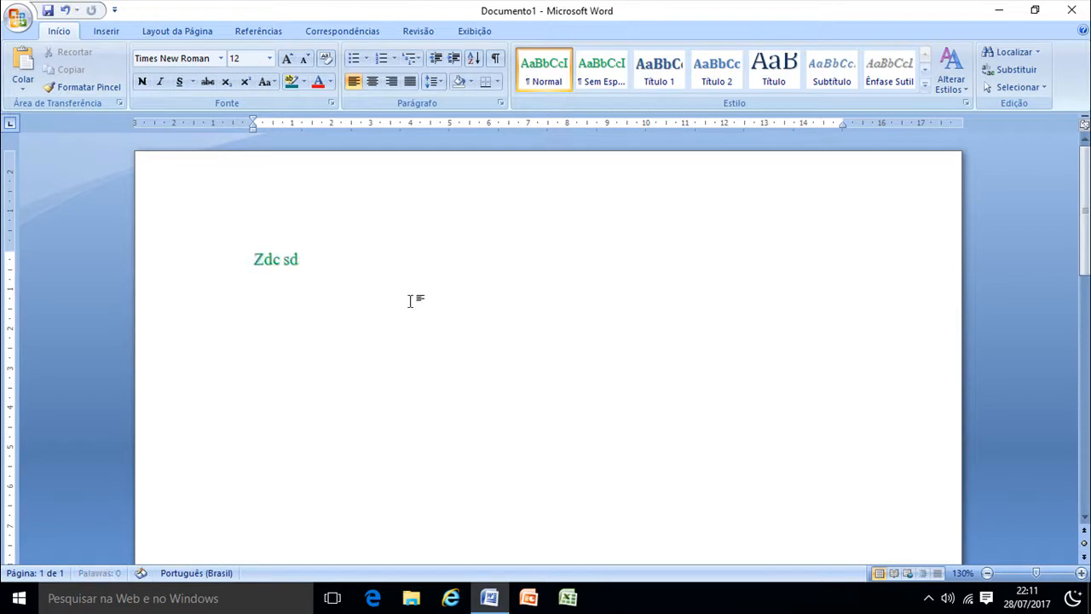
{"action": "type", "text": "fsdfsdfdfsdfsdfsdf"}
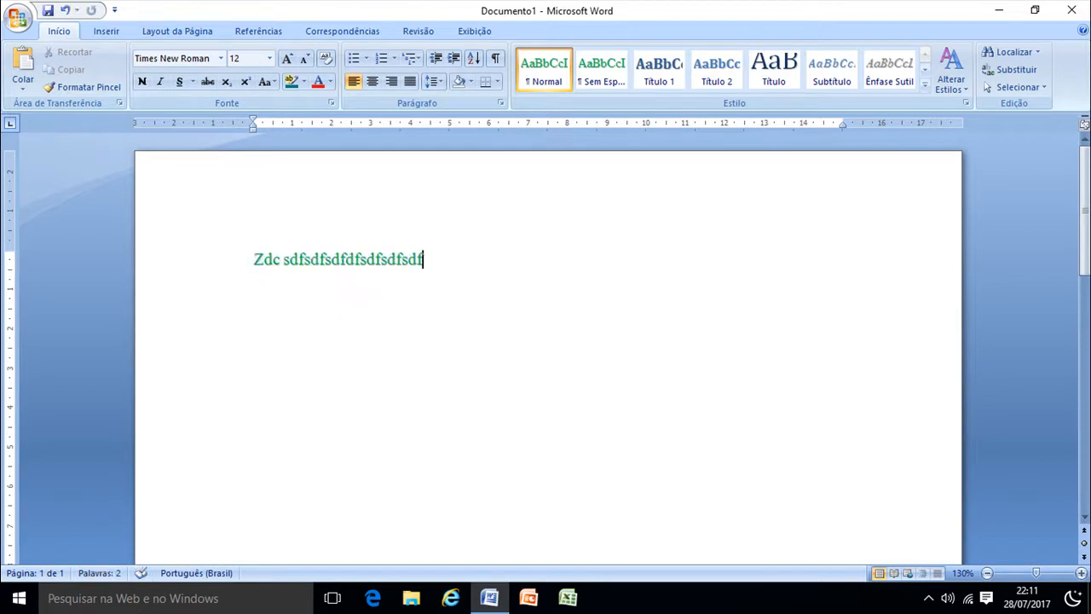
Set the sample line's font colour to Automático and turn off its Sombra effect.
{"action": "triple_click", "coordinate": [344, 268]}
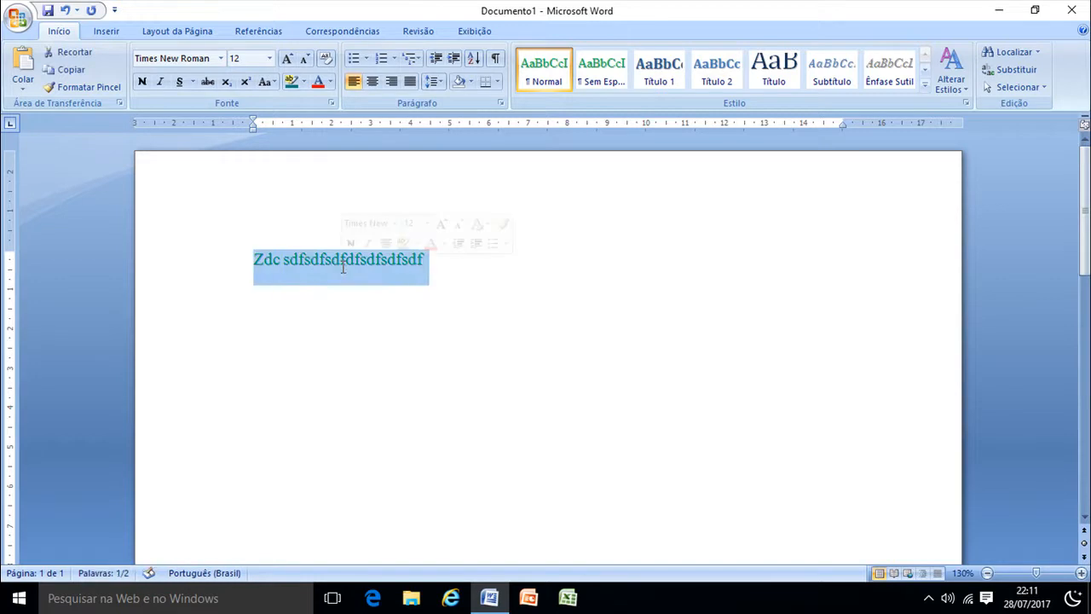
{"action": "right_click", "coordinate": [343, 268]}
{"action": "left_click", "coordinate": [362, 330]}
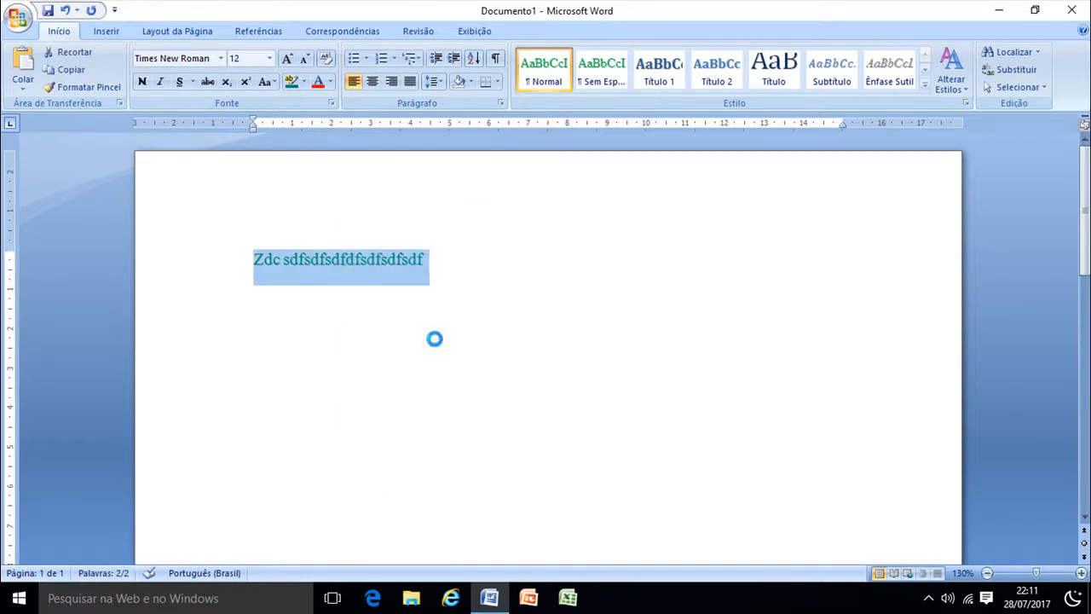
{"action": "left_click", "coordinate": [525, 329]}
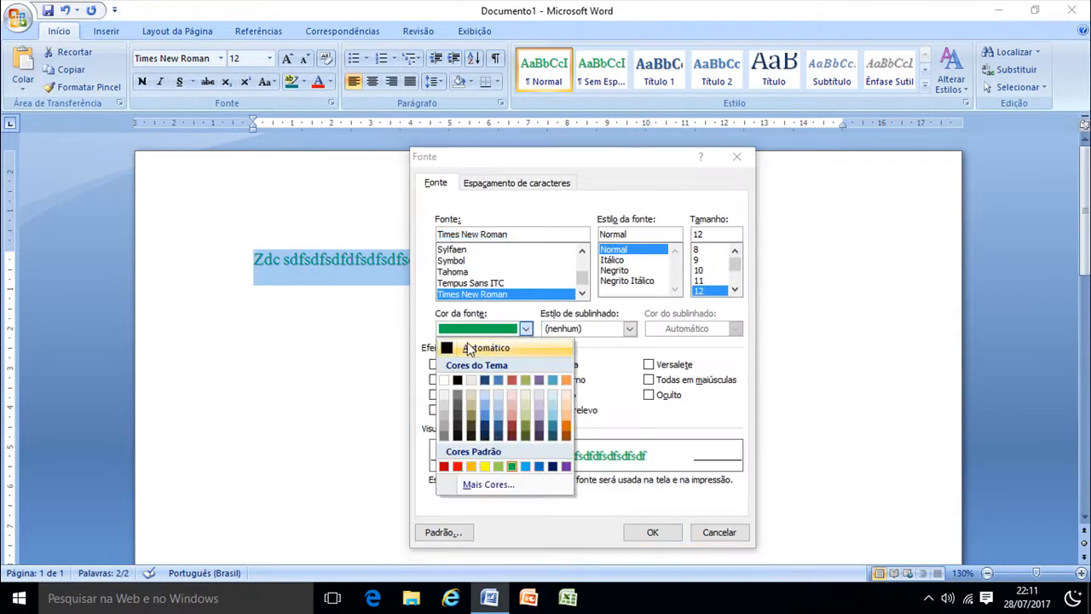
{"action": "left_click", "coordinate": [474, 351]}
{"action": "left_click", "coordinate": [550, 367]}
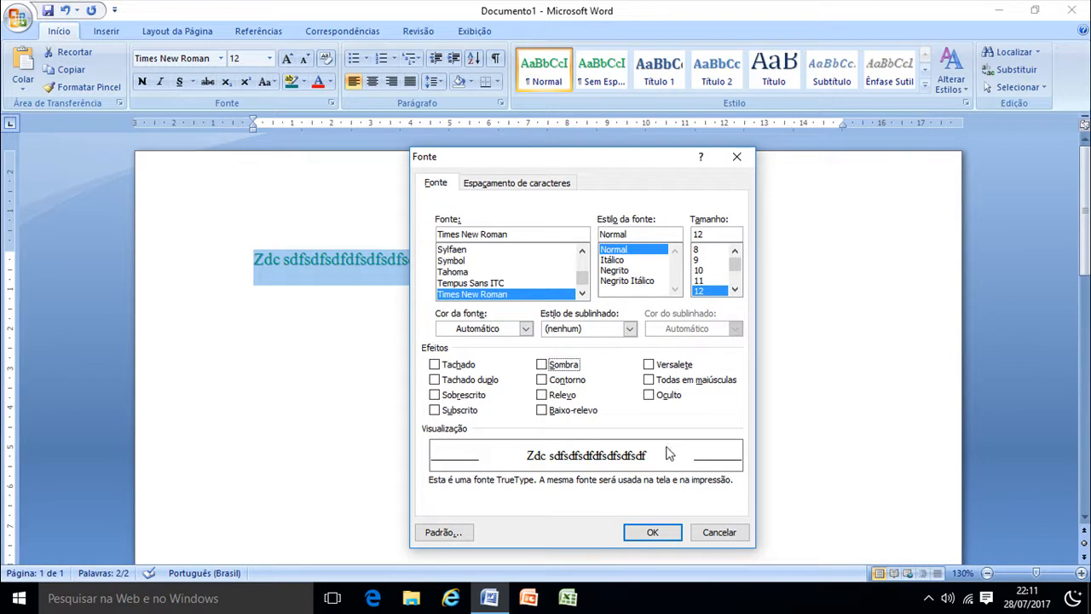
Save the revised font settings as the default for all new documents based on the NORMAL template.
{"action": "left_click", "coordinate": [444, 534]}
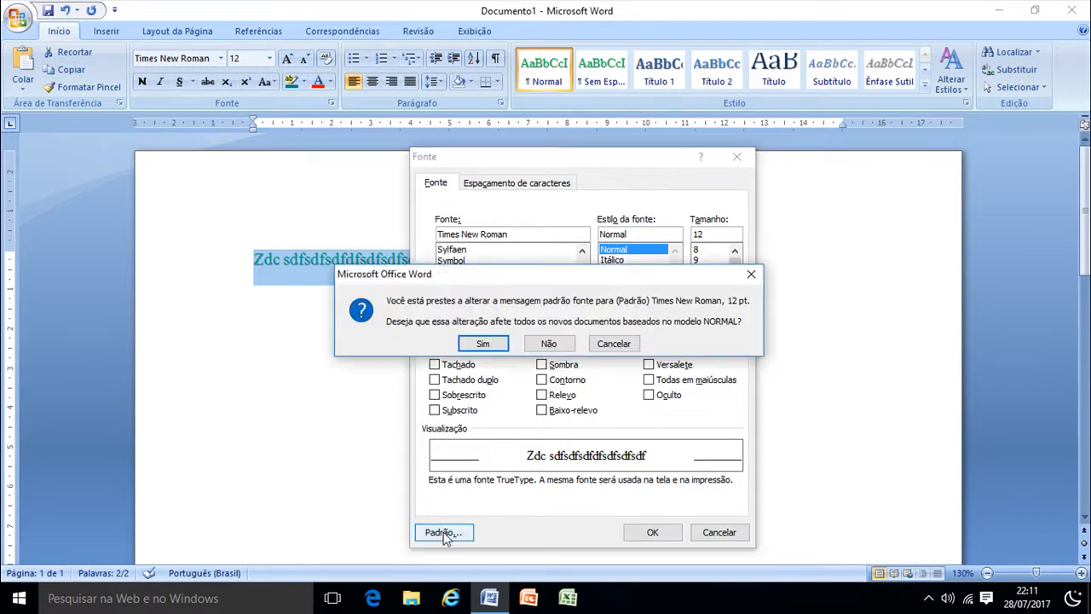
{"action": "left_click", "coordinate": [484, 344]}
{"action": "left_click", "coordinate": [475, 347]}
Close the document without saving, restart Word, and enter "Sad asdasasasda" in the new document to check the revised default font.
{"action": "left_click", "coordinate": [1071, 10]}
{"action": "left_click", "coordinate": [548, 340]}
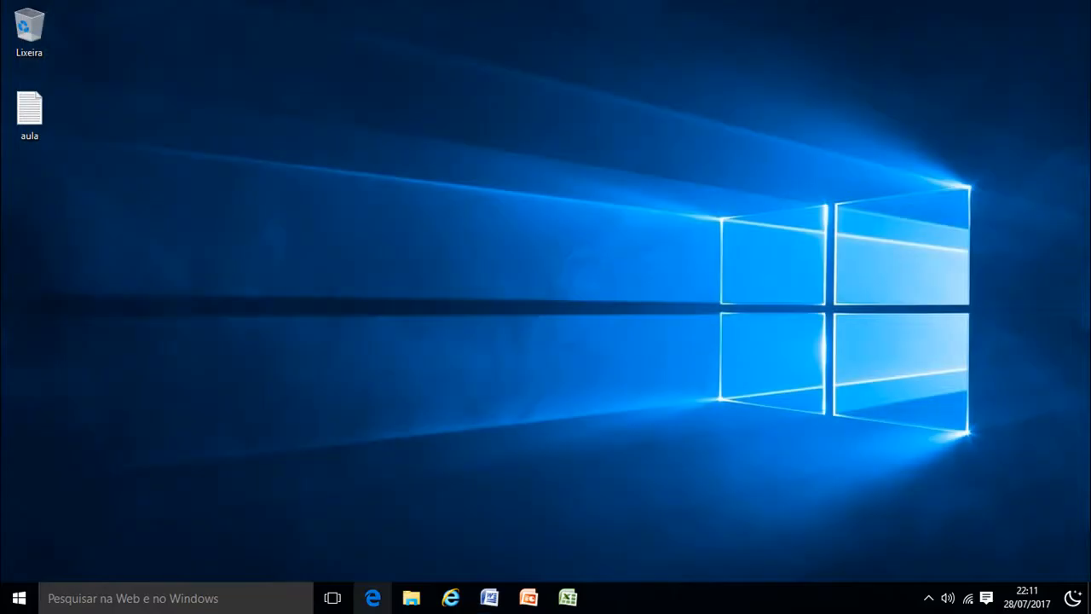
{"action": "left_click", "coordinate": [490, 599]}
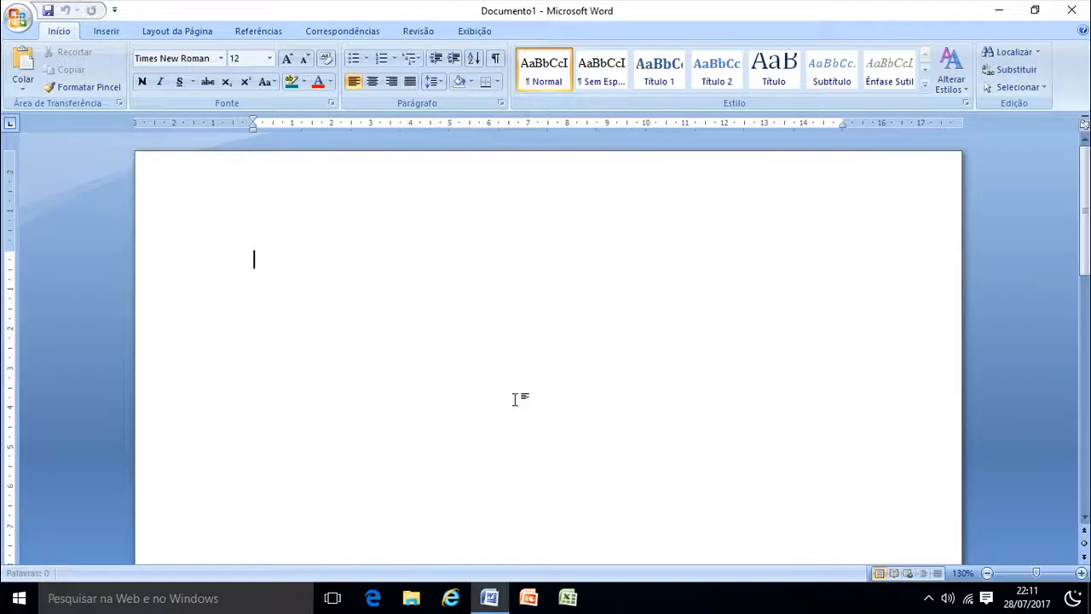
{"action": "type", "text": "Sad asdasasasda"}
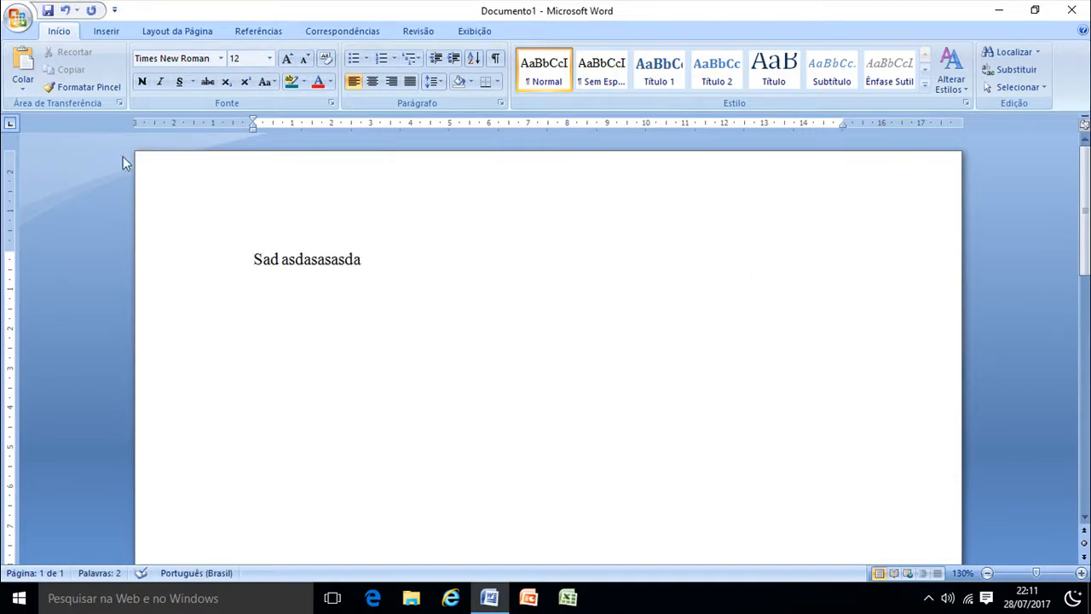
{"action": "left_click", "coordinate": [18, 19]}
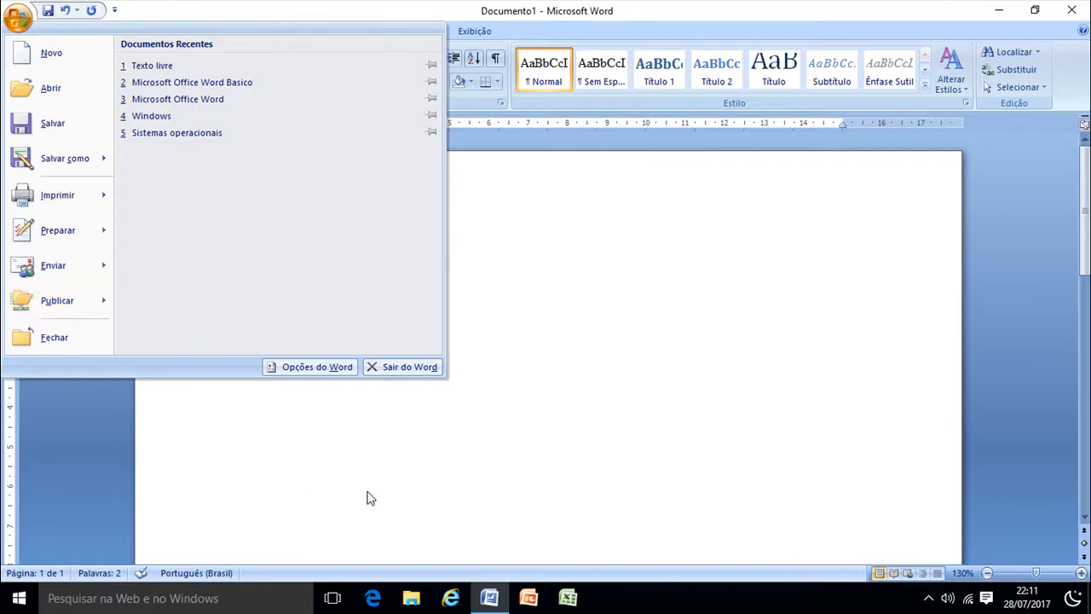
{"action": "left_click", "coordinate": [312, 499]}
{"action": "triple_click", "coordinate": [298, 265]}
{"action": "left_click", "coordinate": [389, 300]}
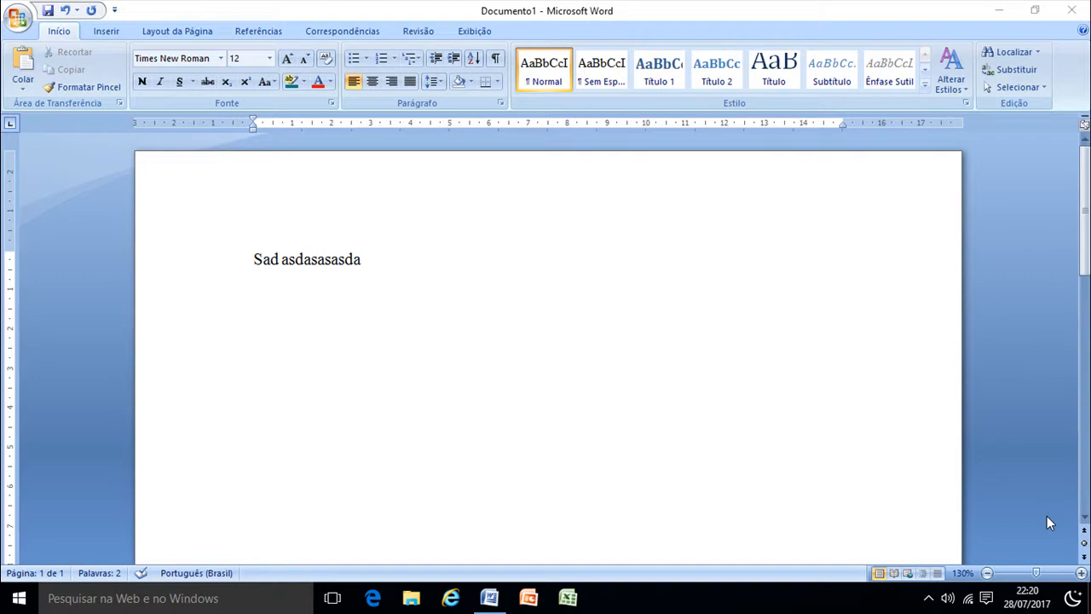
Close the test document without saving and reopen the recent document "Texto livre".
{"action": "left_click", "coordinate": [19, 19]}
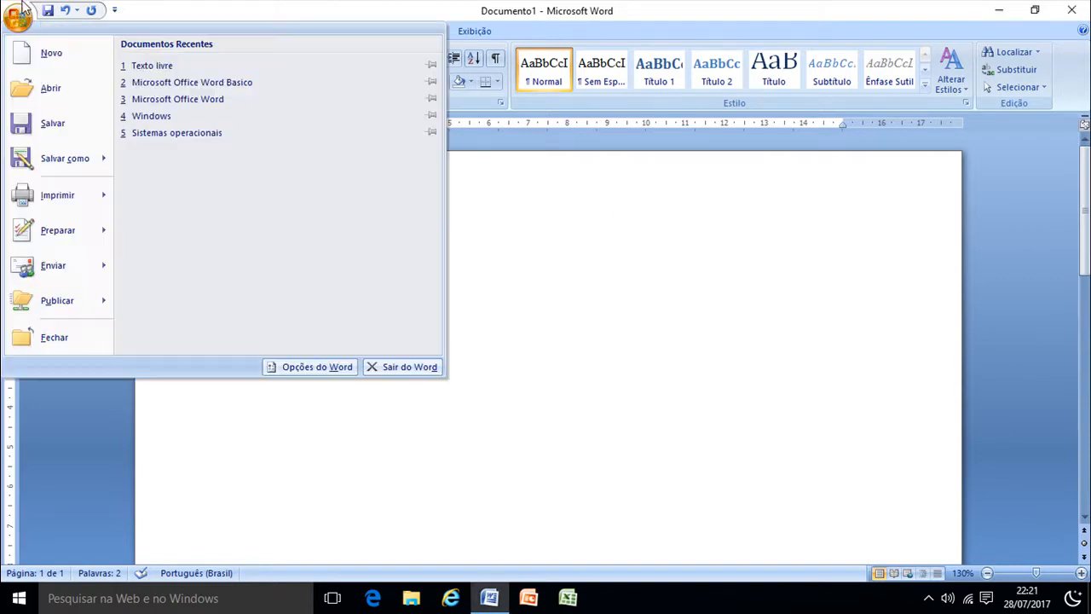
{"action": "left_click", "coordinate": [54, 337]}
{"action": "left_click", "coordinate": [550, 340]}
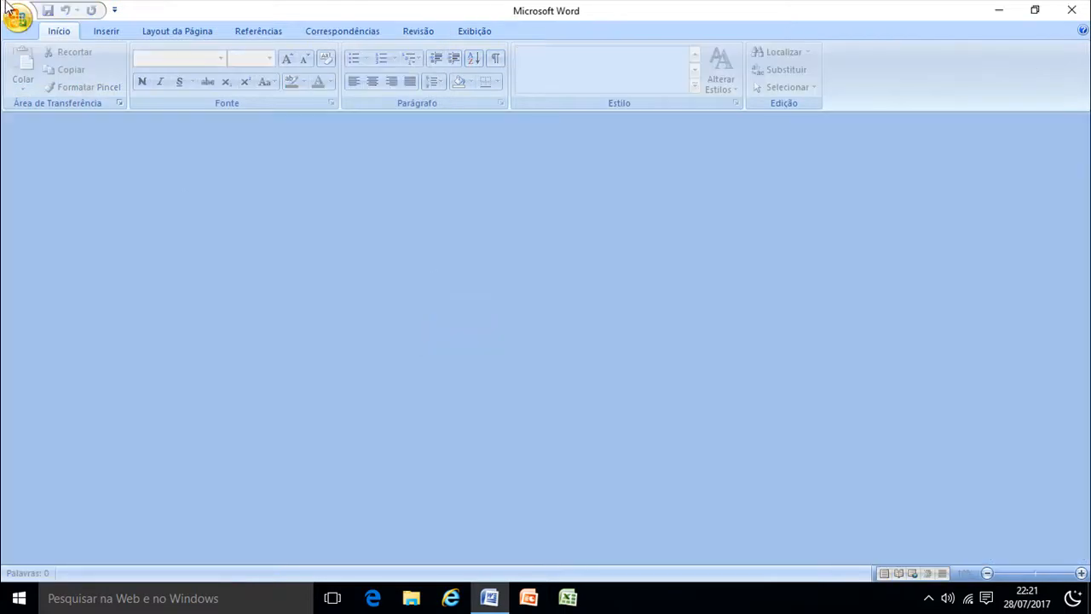
{"action": "left_click", "coordinate": [21, 22]}
{"action": "left_click", "coordinate": [181, 67]}
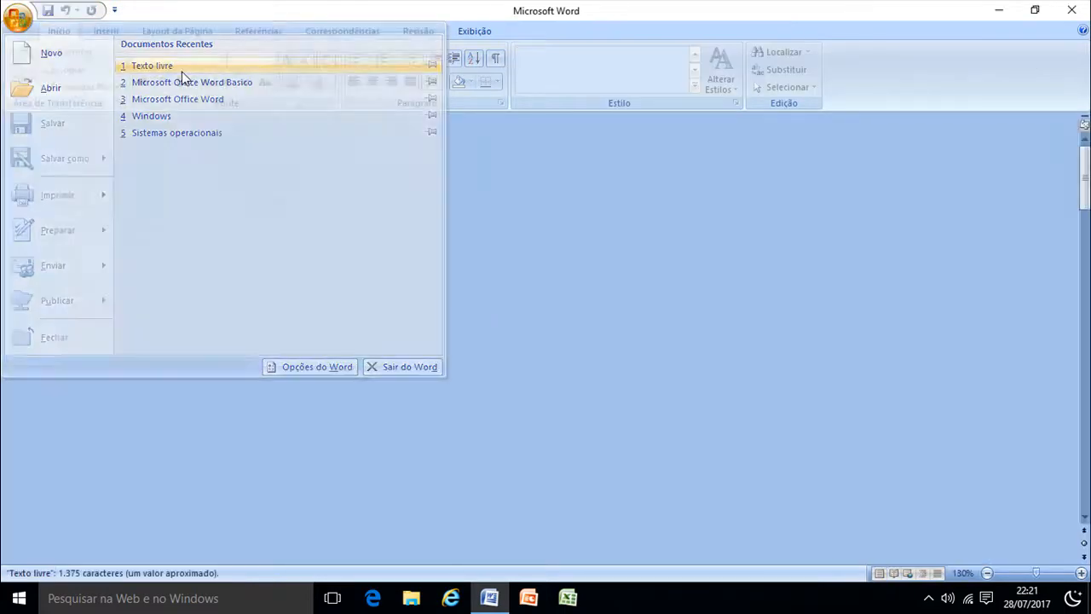
Place the text cursor within the "Resumo" heading.
{"action": "scroll", "coordinate": [487, 331], "scroll_direction": "down", "scroll_amount": 2}
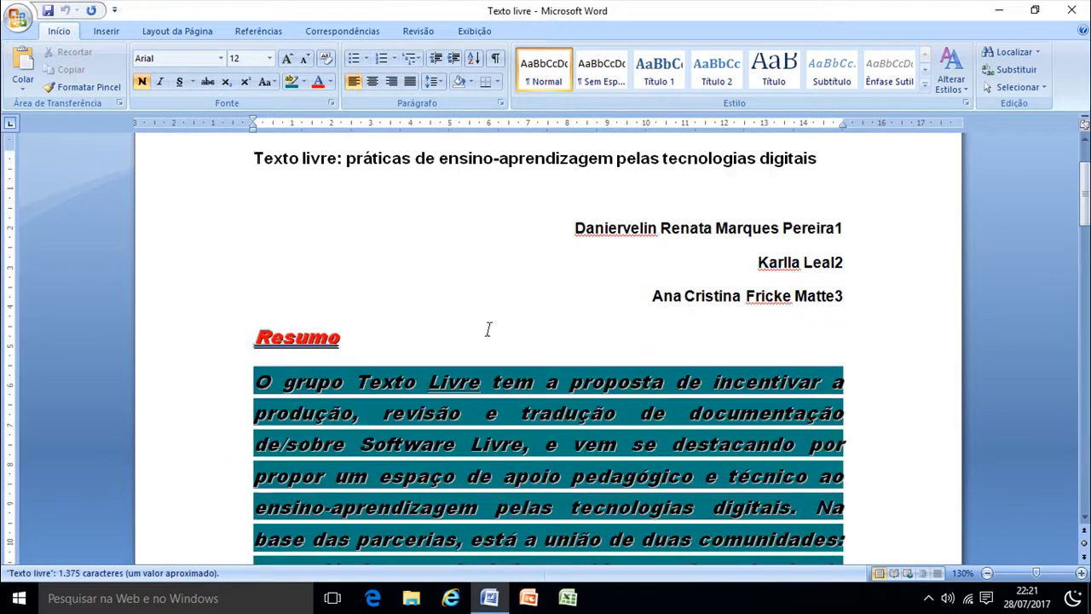
{"action": "scroll", "coordinate": [490, 330], "scroll_direction": "down", "scroll_amount": 1}
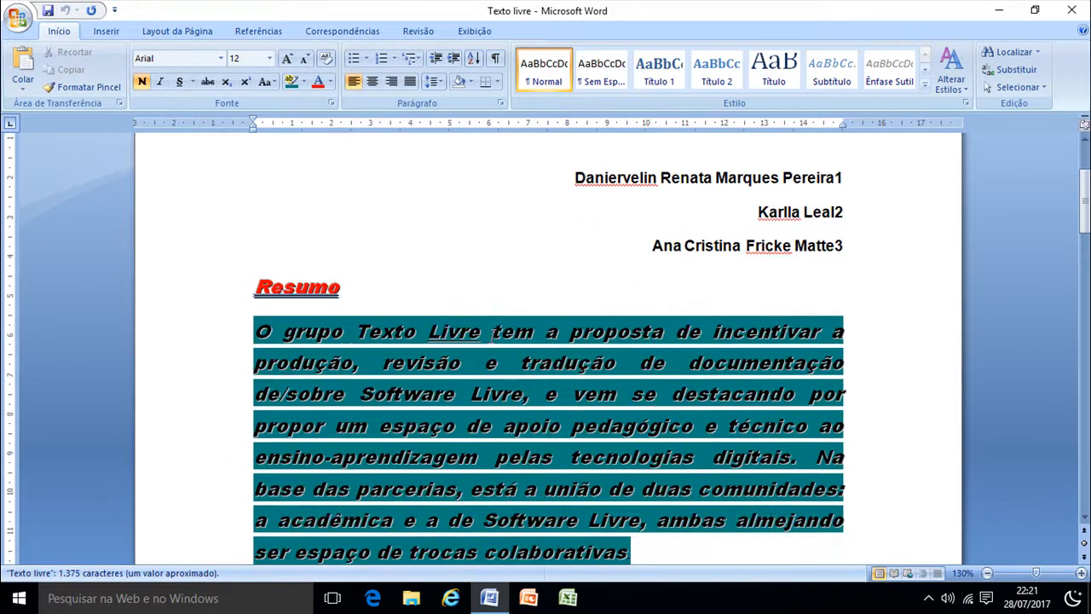
{"action": "left_click", "coordinate": [299, 286]}
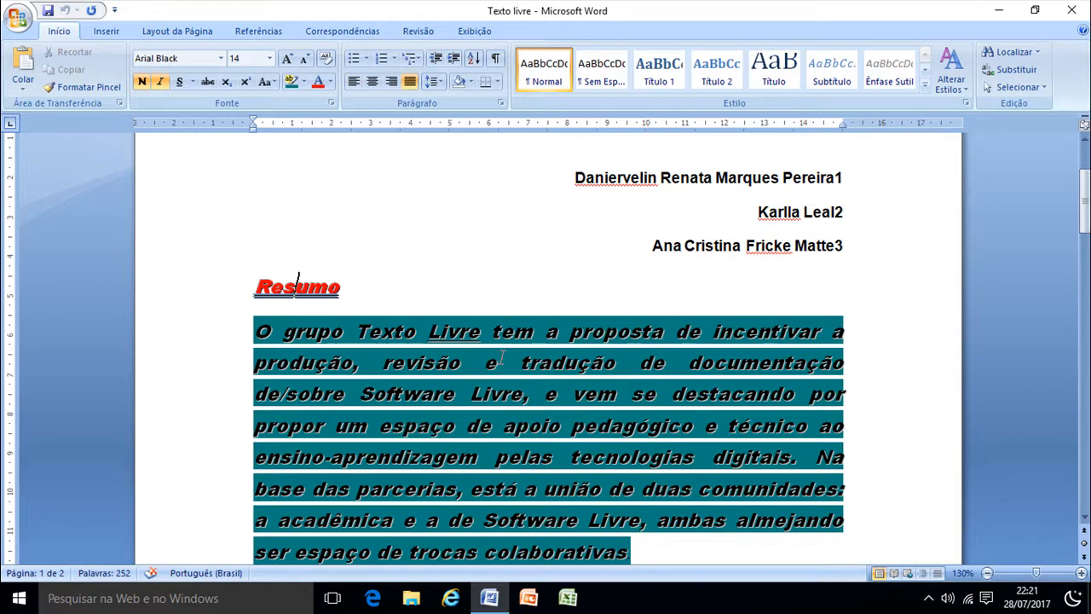
Select the "Resumo" heading with the paragraph below it and convert the text to all uppercase.
{"action": "left_click", "coordinate": [244, 300]}
{"action": "left_click_drag", "start_coordinate": [245, 300], "coordinate": [626, 551]}
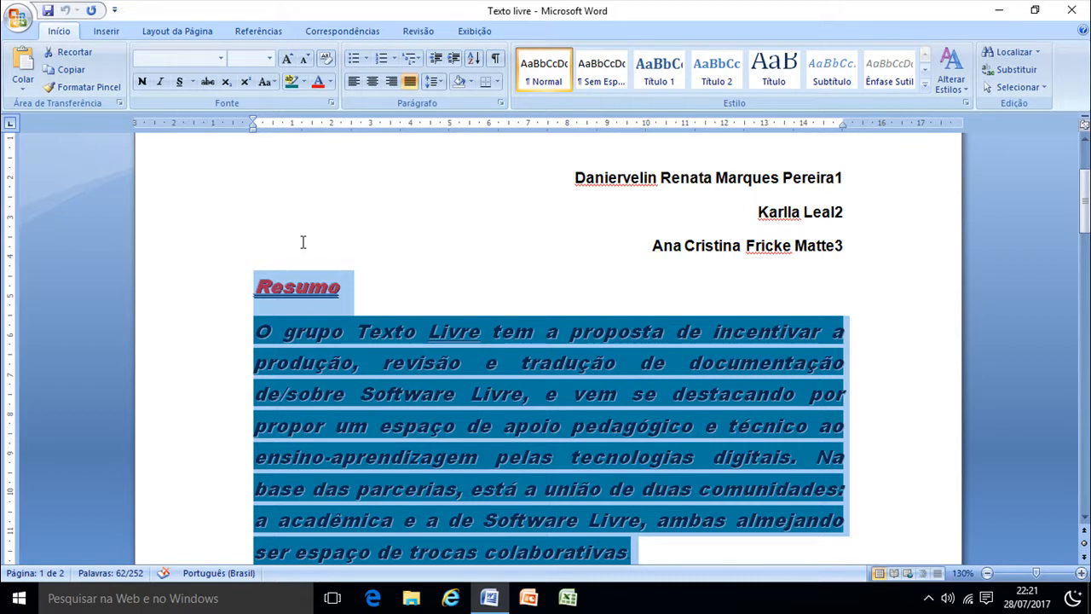
{"action": "left_click", "coordinate": [273, 86]}
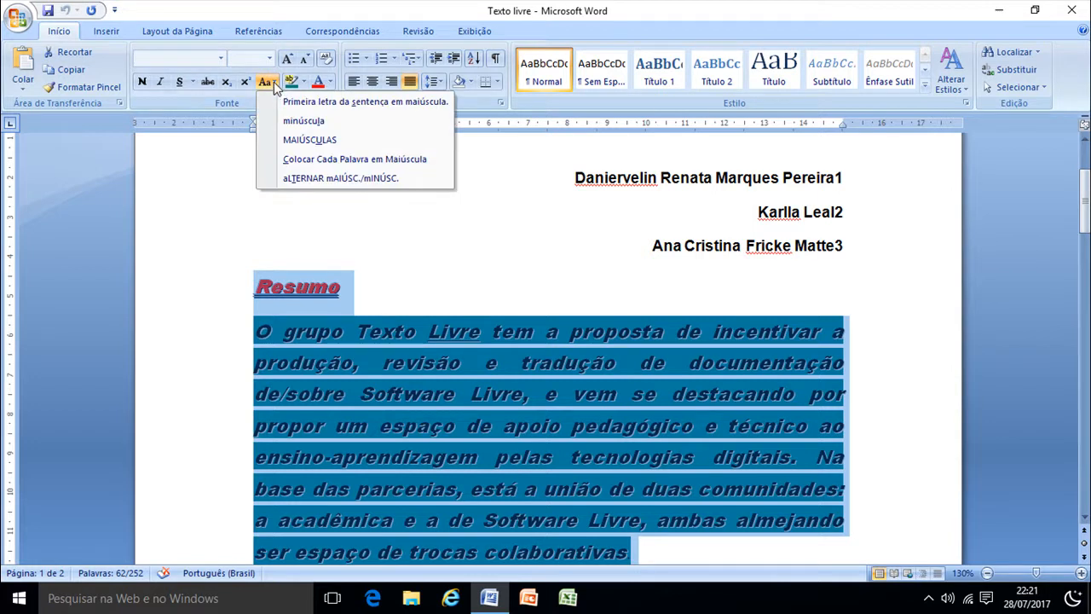
{"action": "left_click", "coordinate": [274, 84]}
{"action": "left_click", "coordinate": [274, 84]}
{"action": "left_click", "coordinate": [306, 142]}
{"action": "scroll", "coordinate": [383, 289], "scroll_direction": "down", "scroll_amount": 3}
{"action": "scroll", "coordinate": [400, 295], "scroll_direction": "up", "scroll_amount": 1}
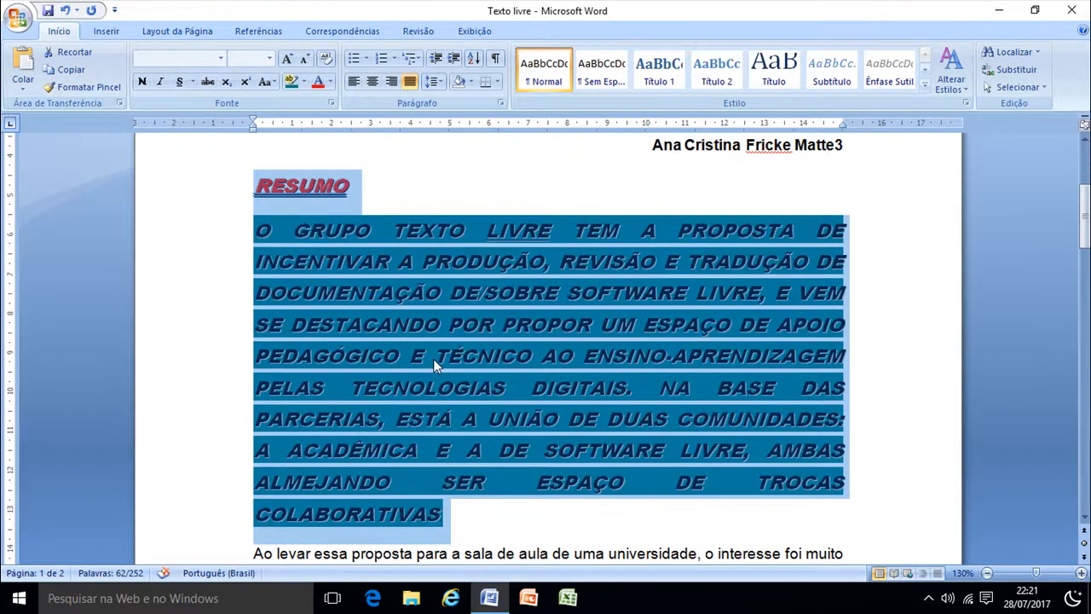
Convert the selected heading and paragraph to lowercase and then to sentence case.
{"action": "left_click", "coordinate": [271, 83]}
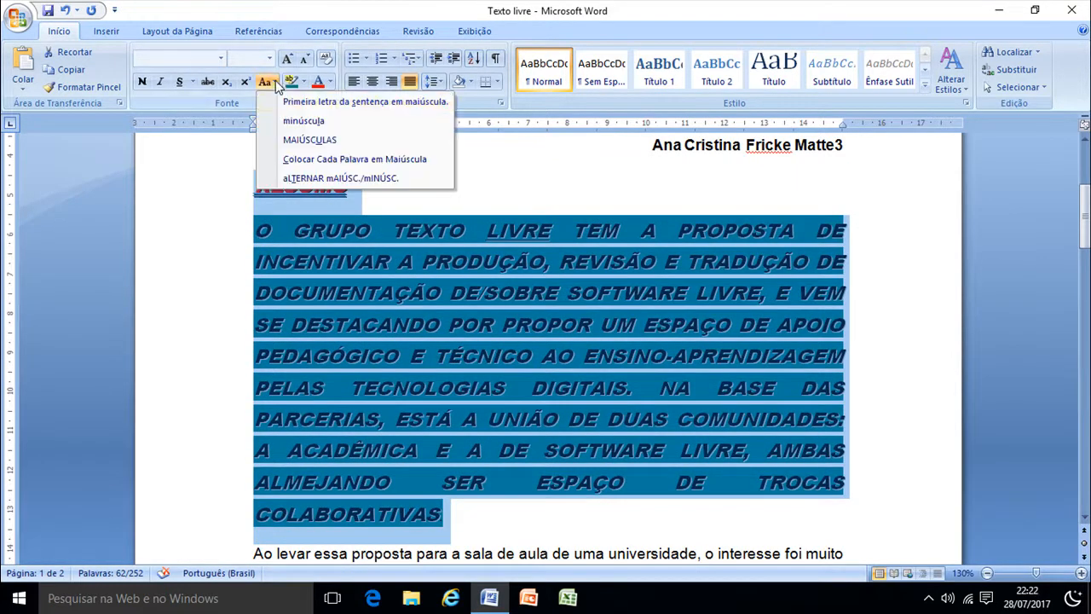
{"action": "left_click", "coordinate": [298, 126]}
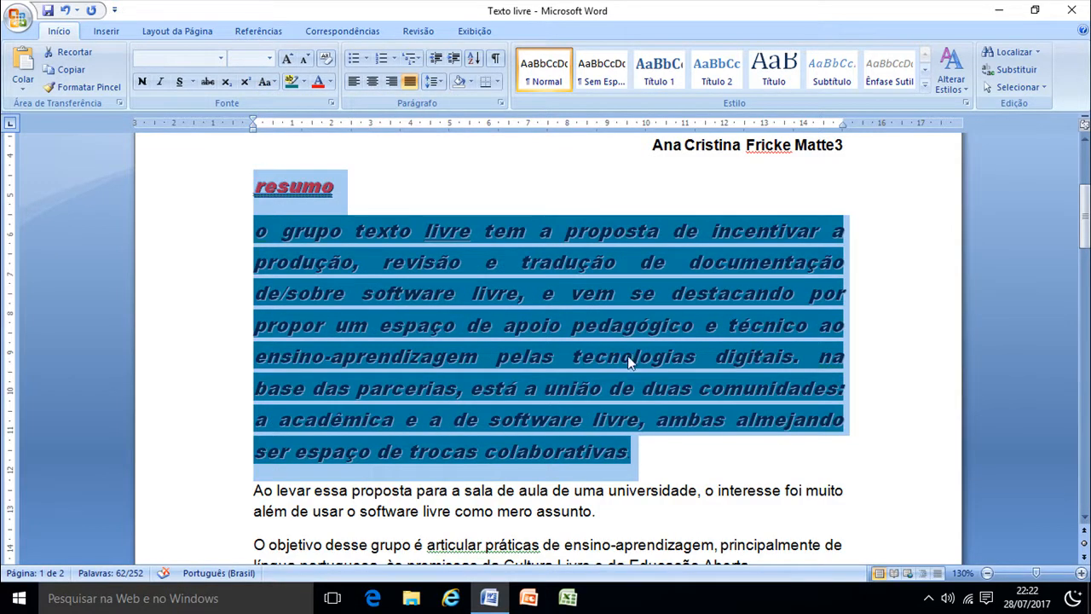
{"action": "left_click", "coordinate": [265, 81]}
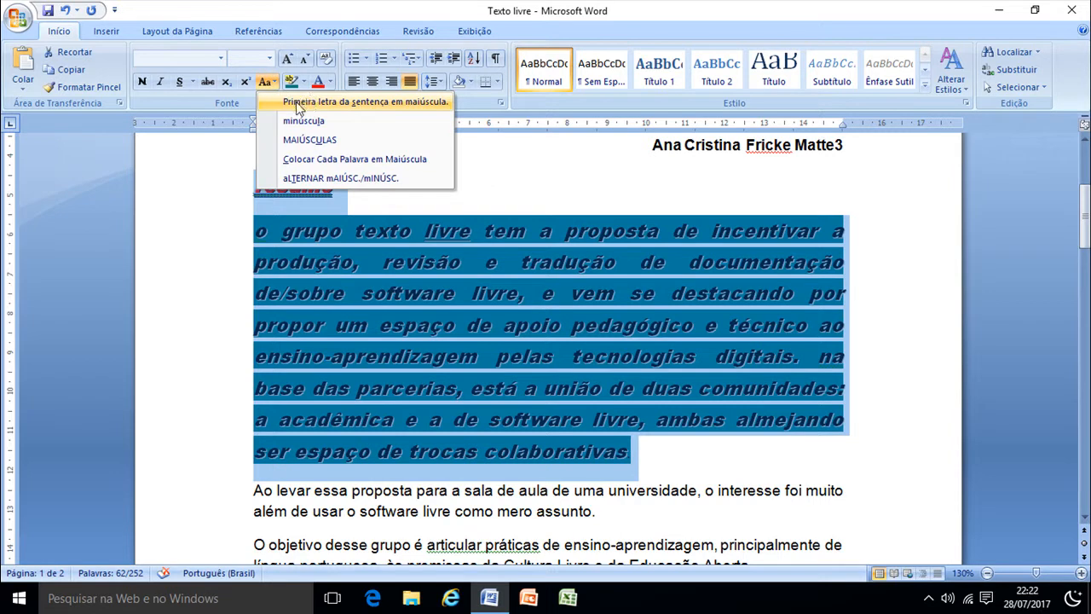
{"action": "left_click", "coordinate": [297, 104]}
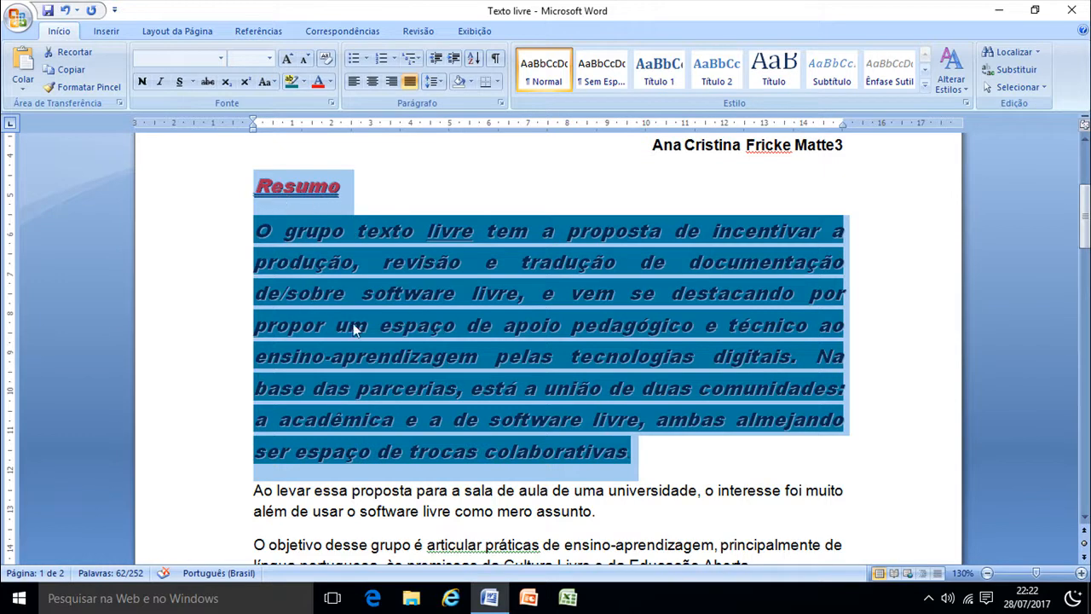
Capitalize each word of the selected heading and paragraph, then try to apply sentence case directly.
{"action": "left_click", "coordinate": [271, 82]}
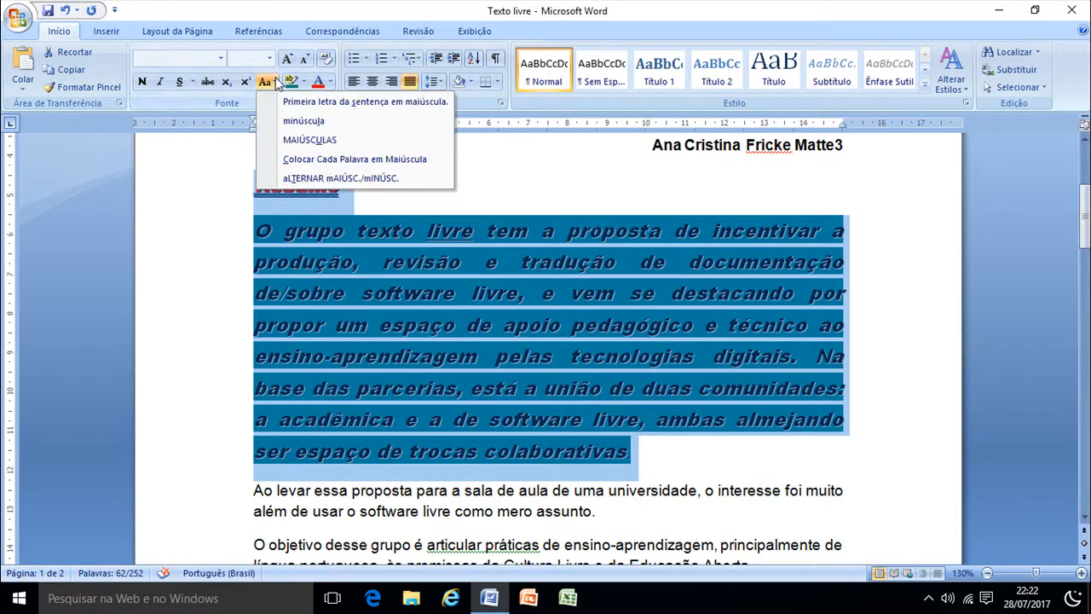
{"action": "left_click", "coordinate": [307, 161]}
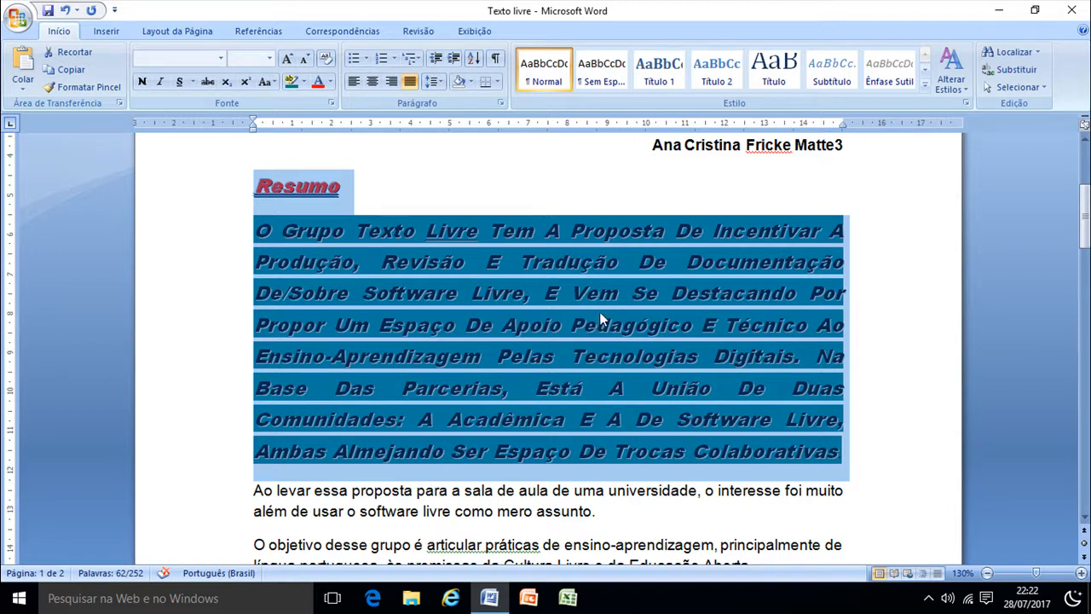
{"action": "left_click", "coordinate": [275, 89]}
{"action": "left_click", "coordinate": [295, 104]}
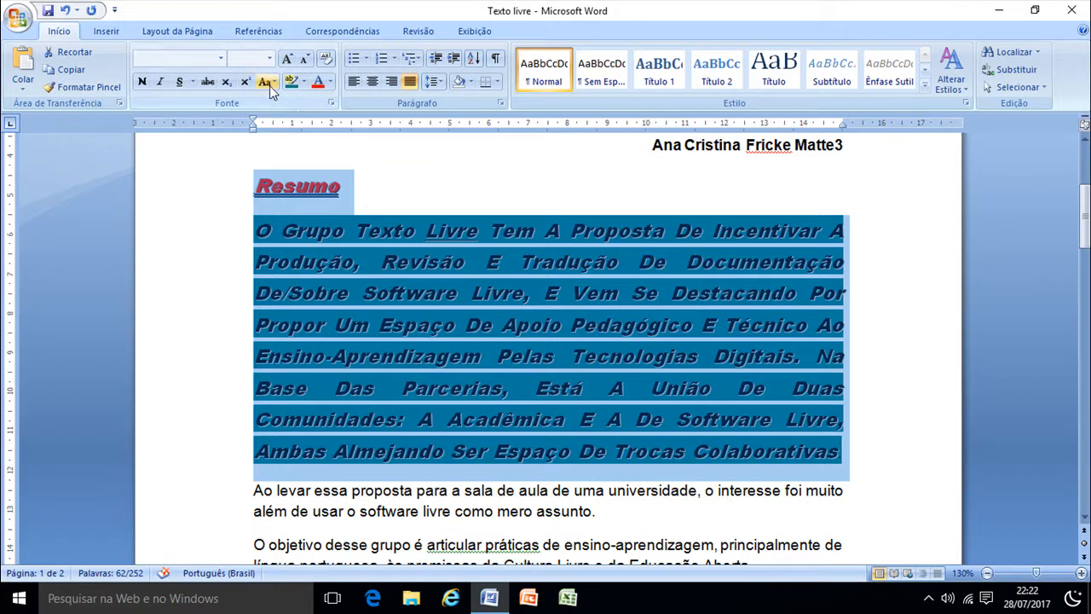
{"action": "left_click", "coordinate": [271, 83]}
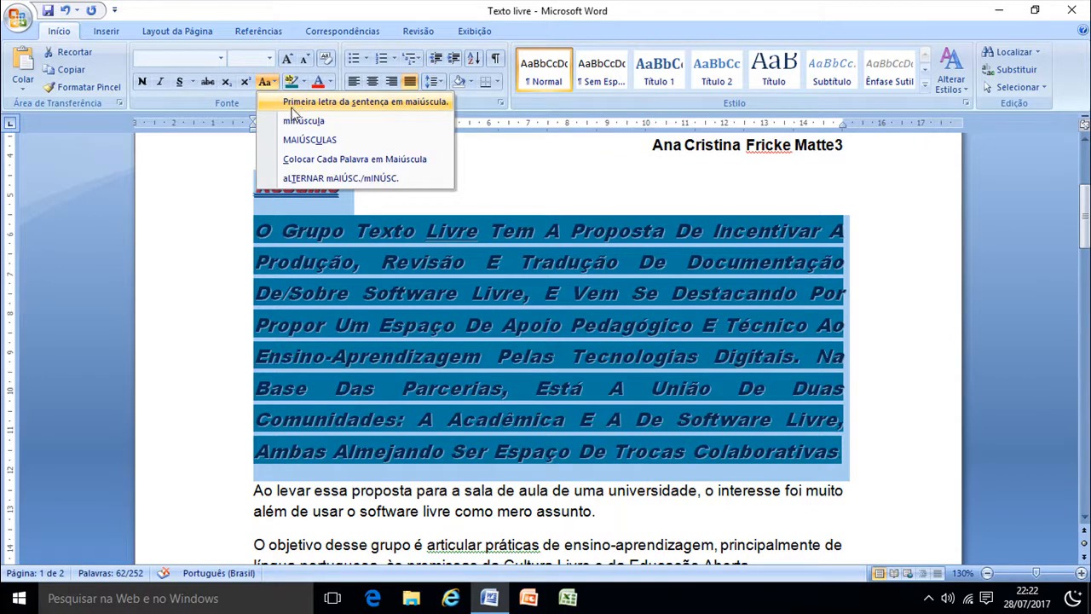
{"action": "left_click", "coordinate": [296, 103]}
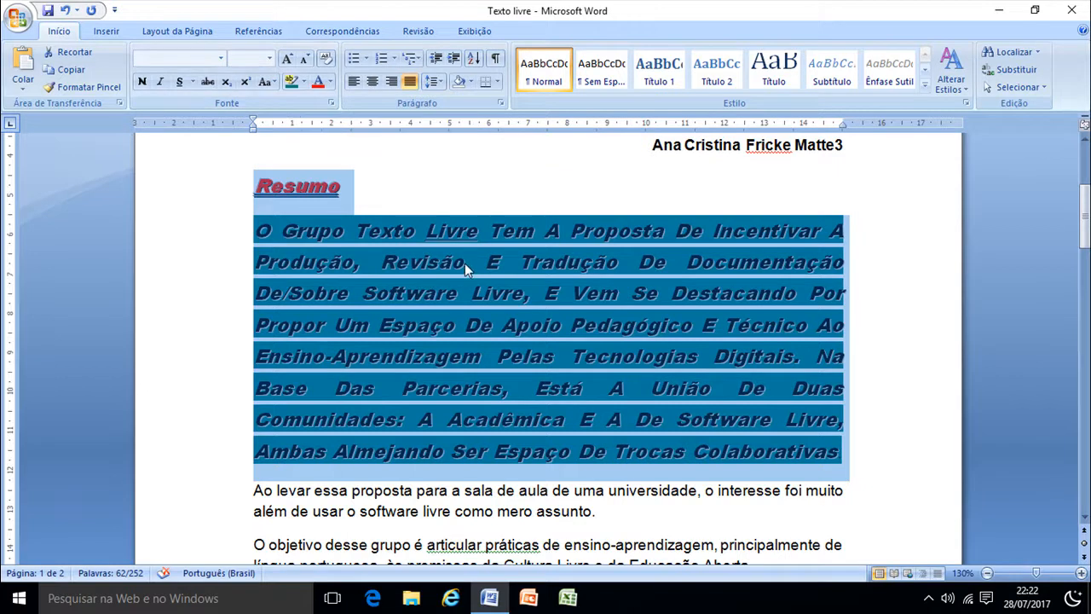
Set the selected heading and paragraph to lowercase, apply sentence case, and deselect the text.
{"action": "left_click", "coordinate": [269, 82]}
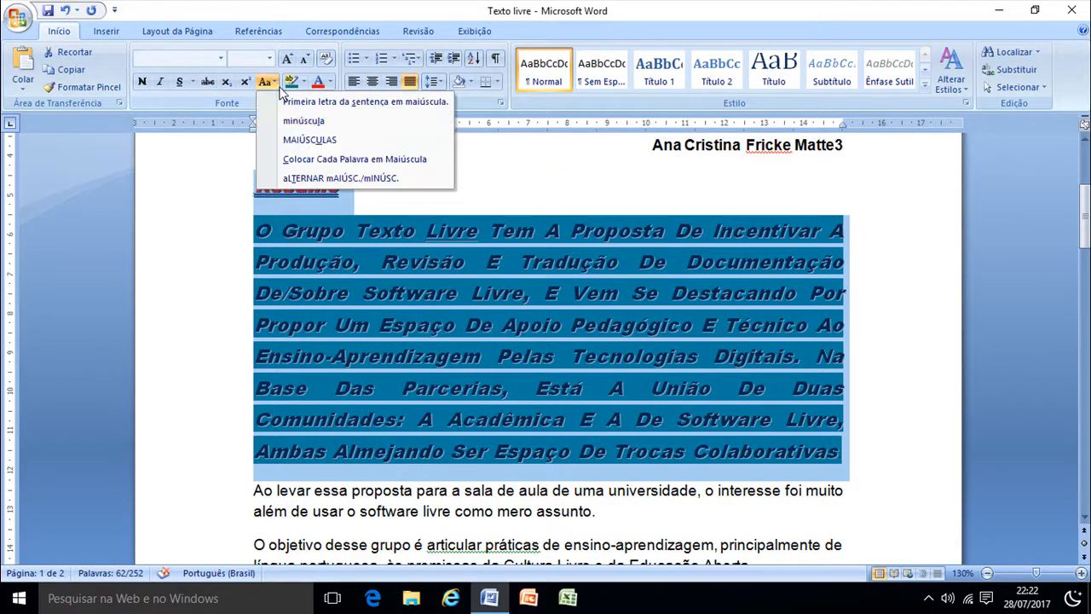
{"action": "left_click", "coordinate": [302, 121]}
{"action": "left_click", "coordinate": [269, 82]}
{"action": "left_click", "coordinate": [290, 102]}
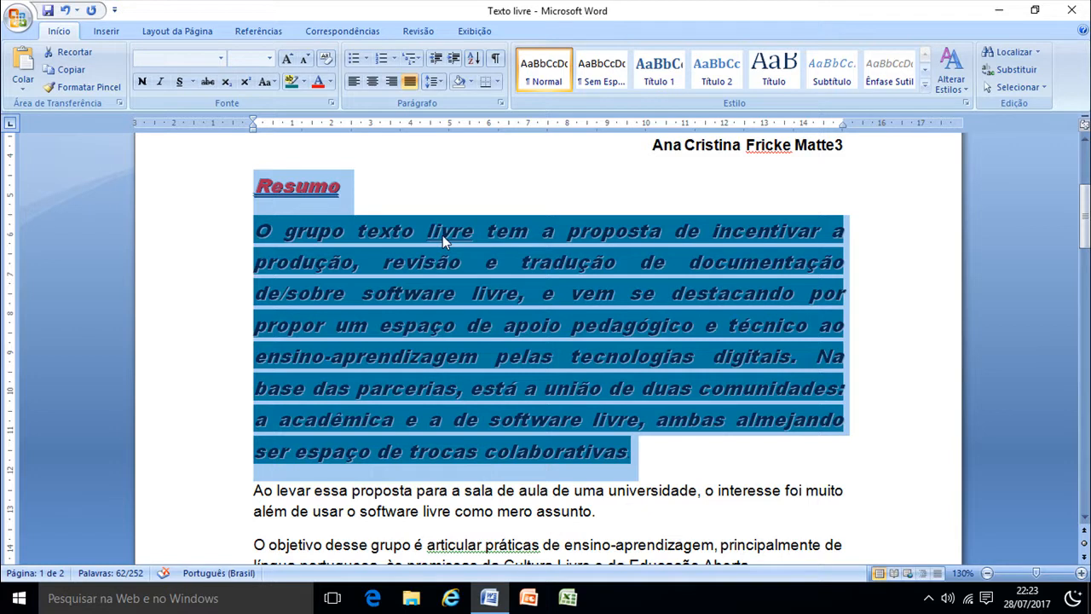
{"action": "scroll", "coordinate": [442, 236], "scroll_direction": "down", "scroll_amount": 3}
{"action": "scroll", "coordinate": [445, 255], "scroll_direction": "up", "scroll_amount": 3}
{"action": "left_click", "coordinate": [458, 294]}
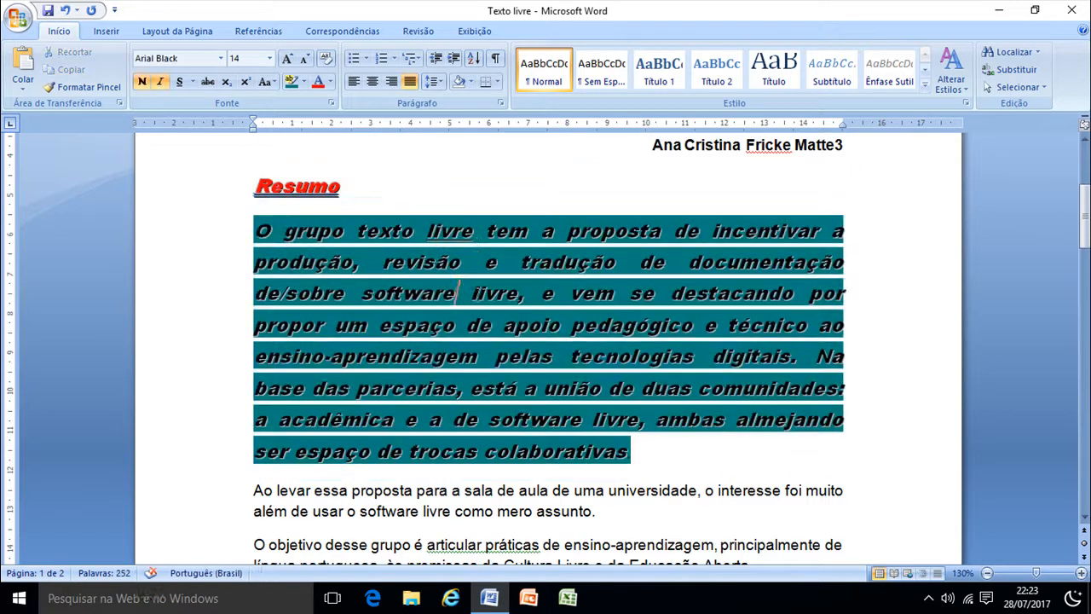
{"action": "scroll", "coordinate": [480, 297], "scroll_direction": "up", "scroll_amount": 3}
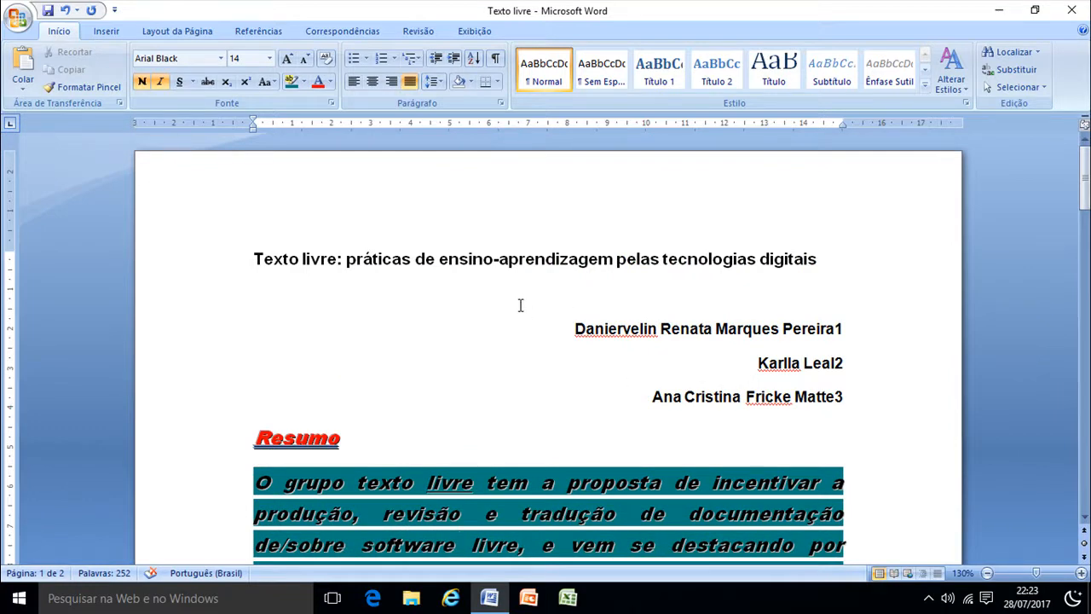
{"action": "scroll", "coordinate": [519, 304], "scroll_direction": "down", "scroll_amount": 3}
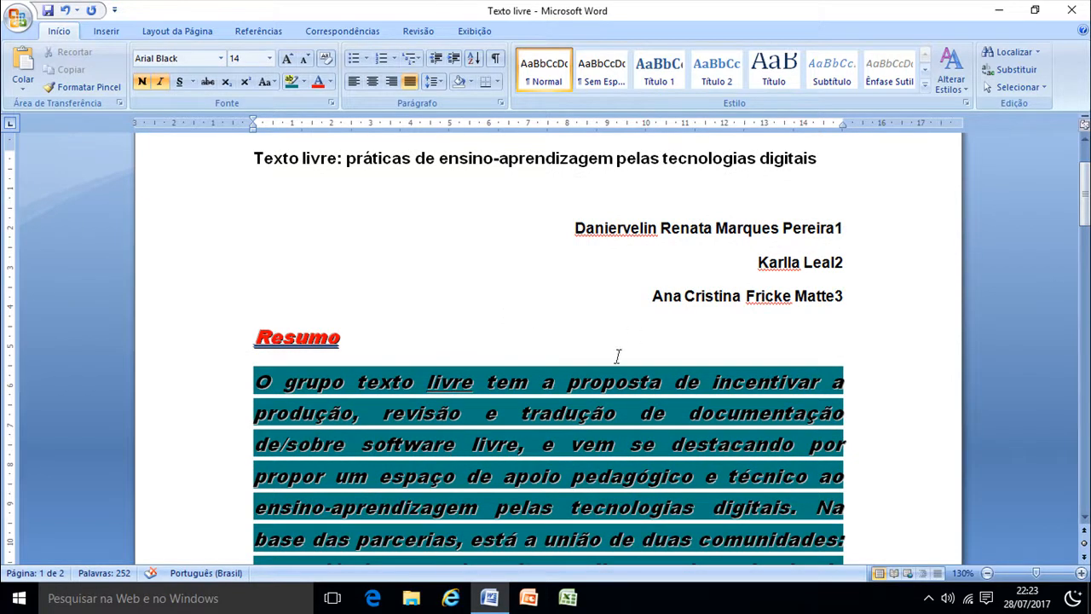
{"action": "scroll", "coordinate": [546, 392], "scroll_direction": "up", "scroll_amount": 3}
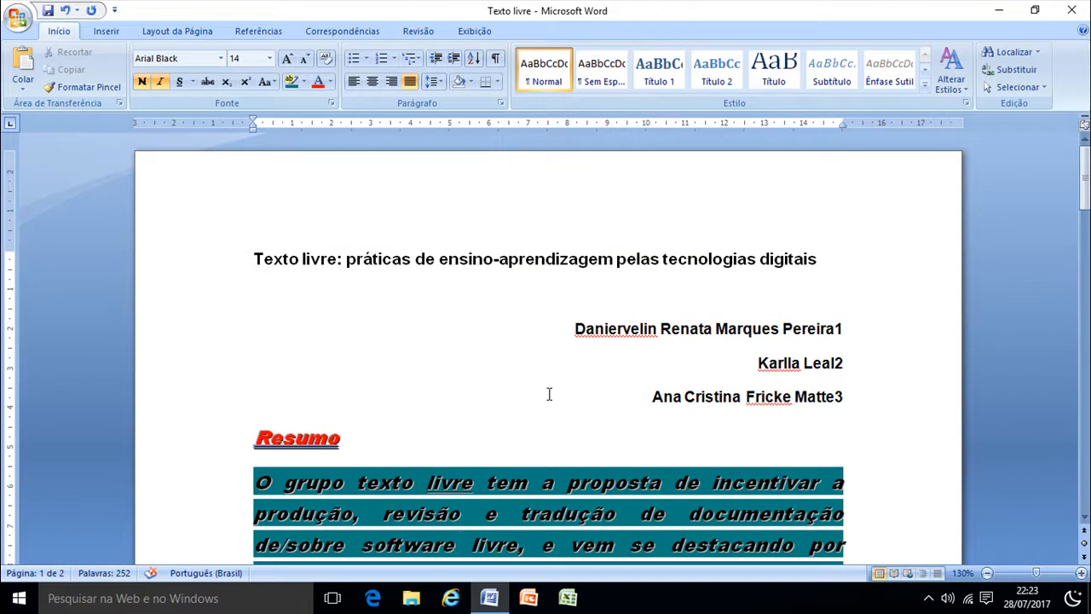
{"action": "left_click", "coordinate": [212, 263]}
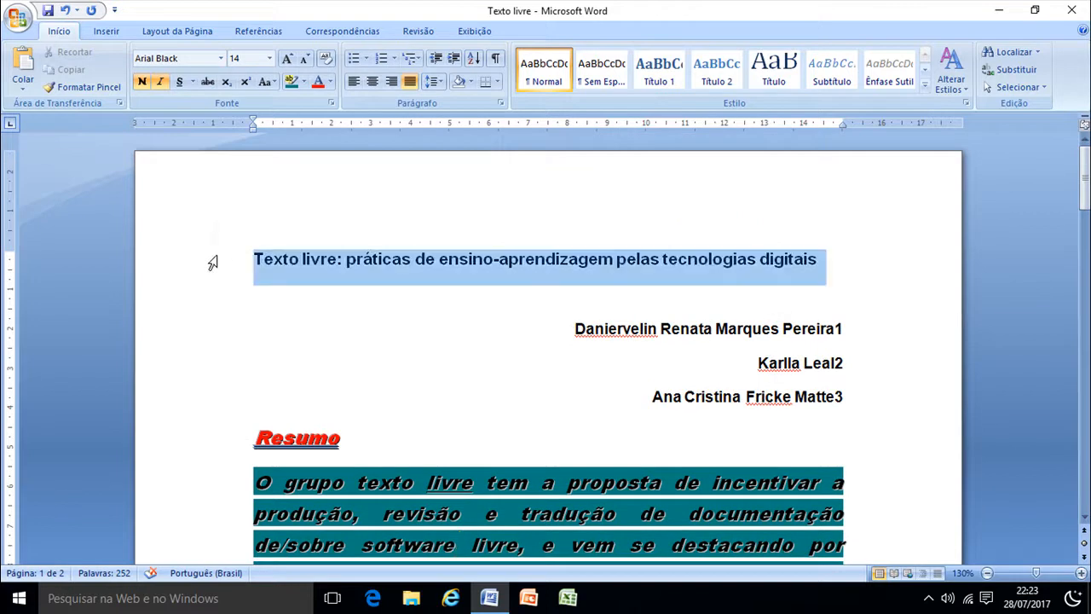
{"action": "left_click", "coordinate": [548, 458]}
{"action": "scroll", "coordinate": [525, 433], "scroll_direction": "down", "scroll_amount": 3}
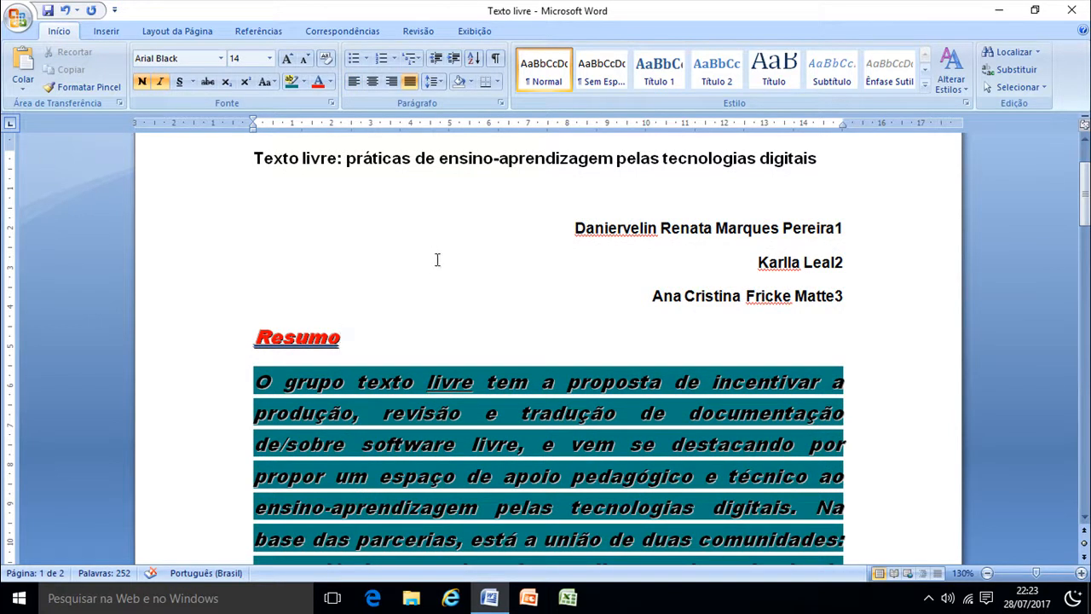
Save a copy of the document as "Texto livre 3" in the Word folder.
{"action": "left_click", "coordinate": [17, 19]}
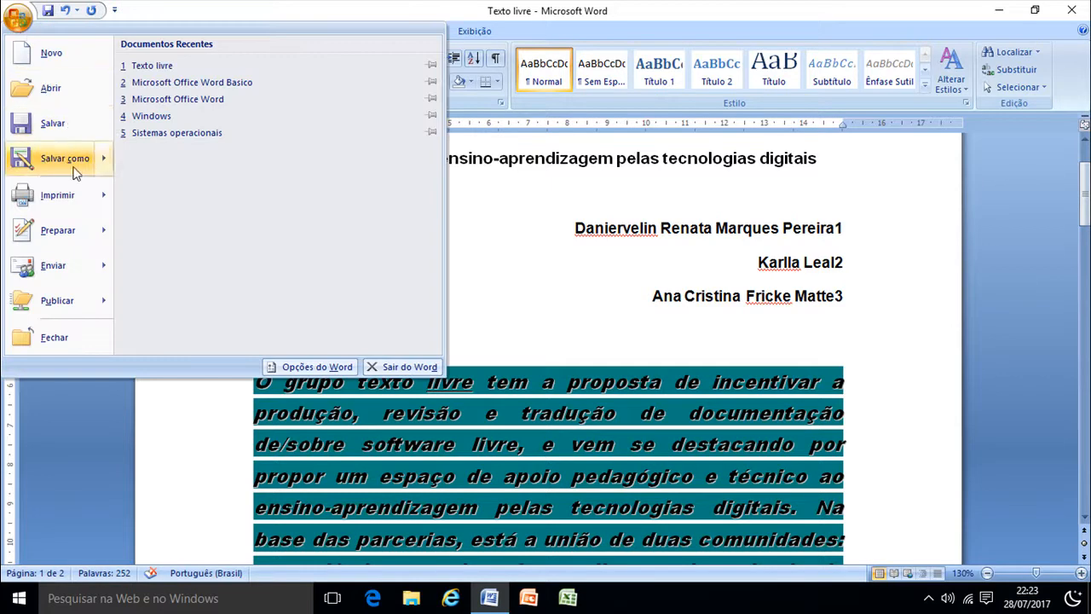
{"action": "left_click", "coordinate": [19, 22]}
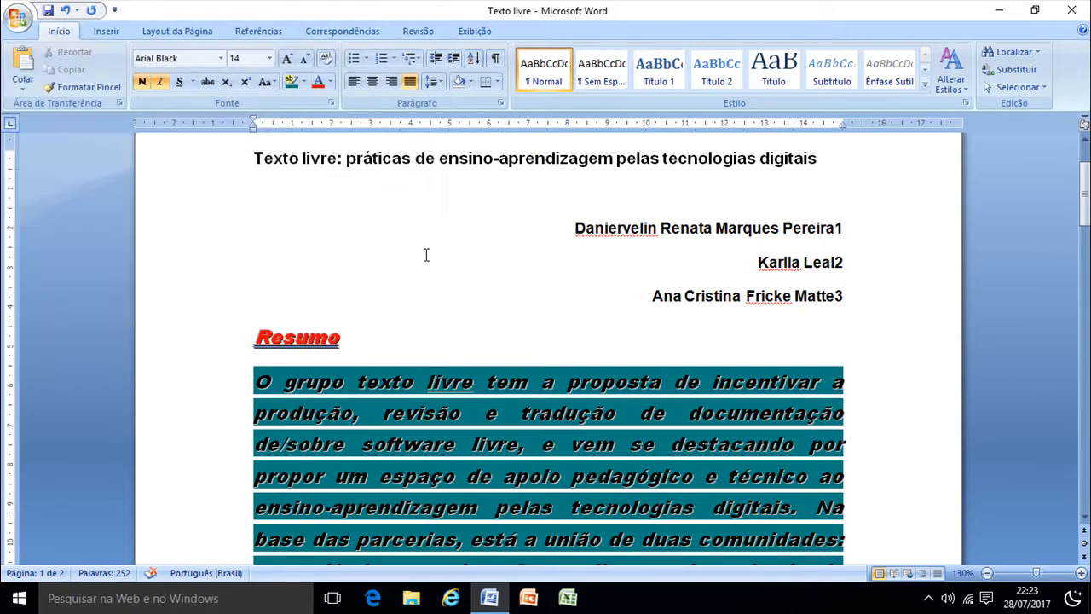
{"action": "left_click", "coordinate": [23, 21]}
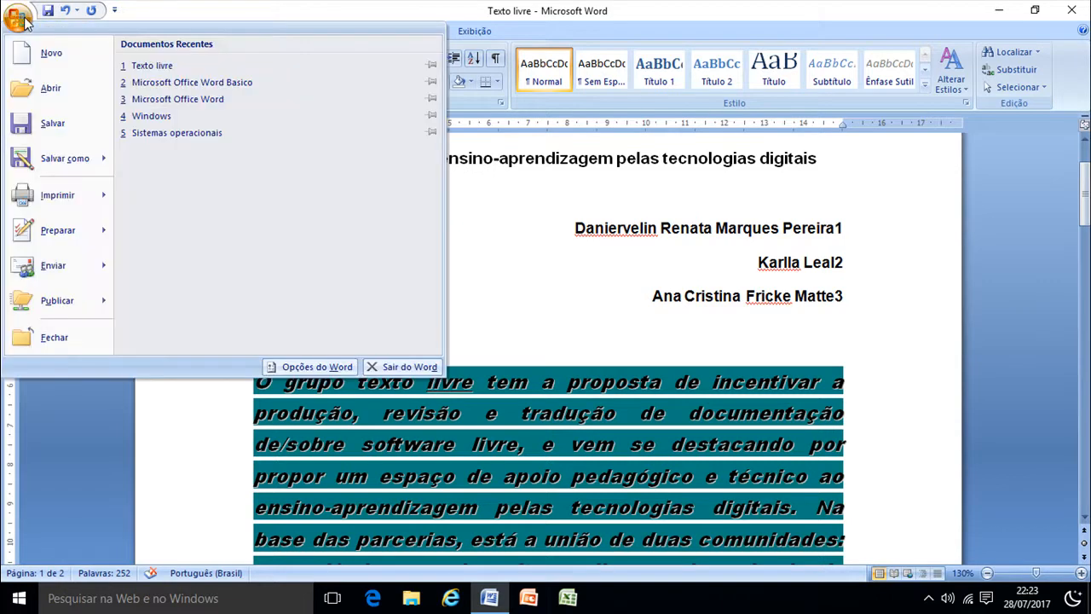
{"action": "mouse_move", "coordinate": [48, 154]}
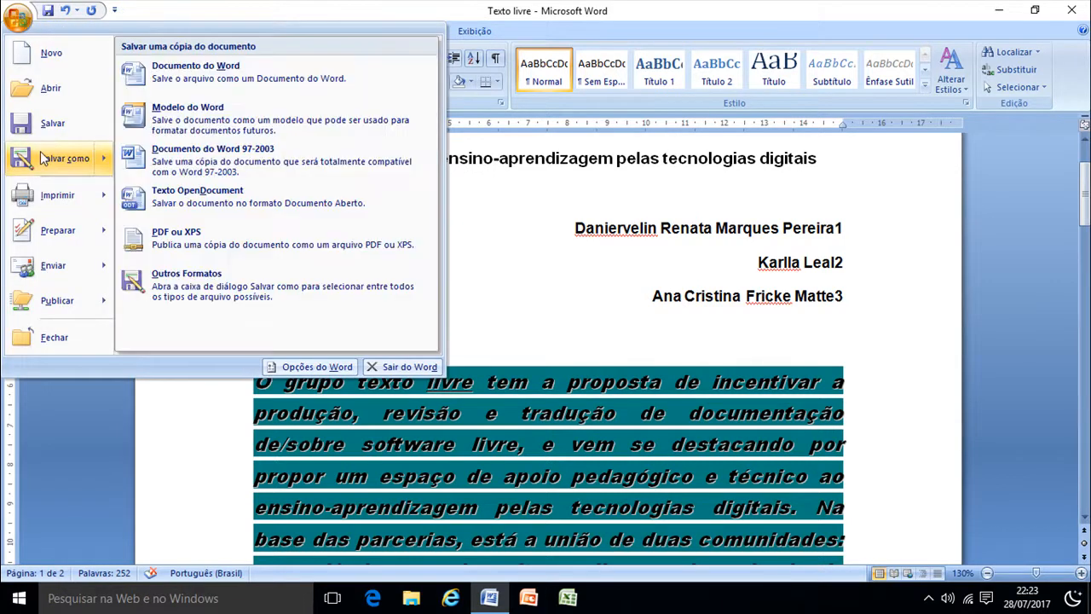
{"action": "left_click", "coordinate": [40, 150]}
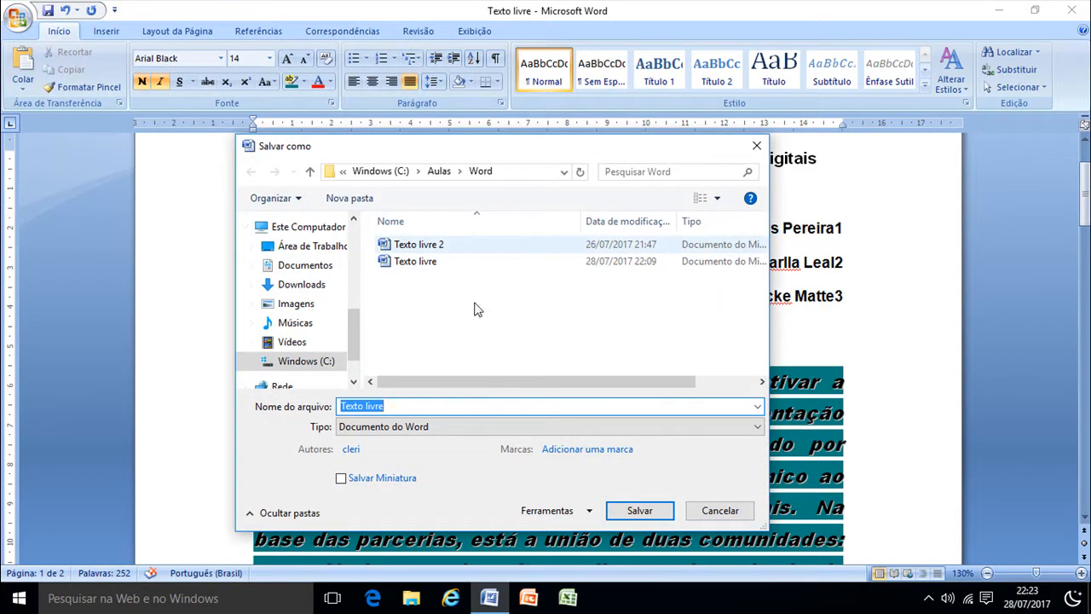
{"action": "left_click", "coordinate": [413, 406]}
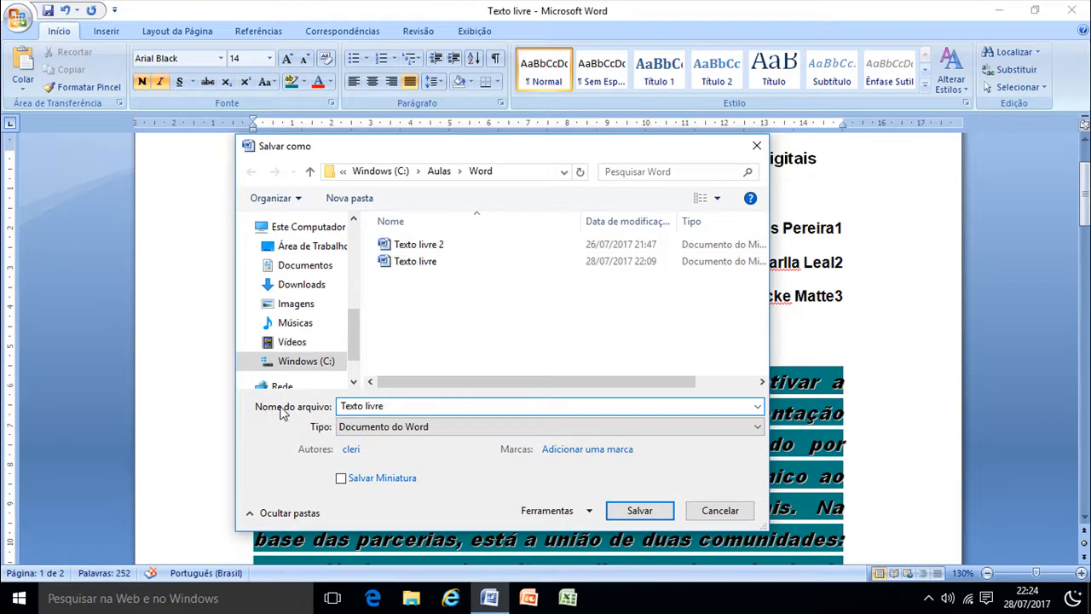
{"action": "type", "text": "3"}
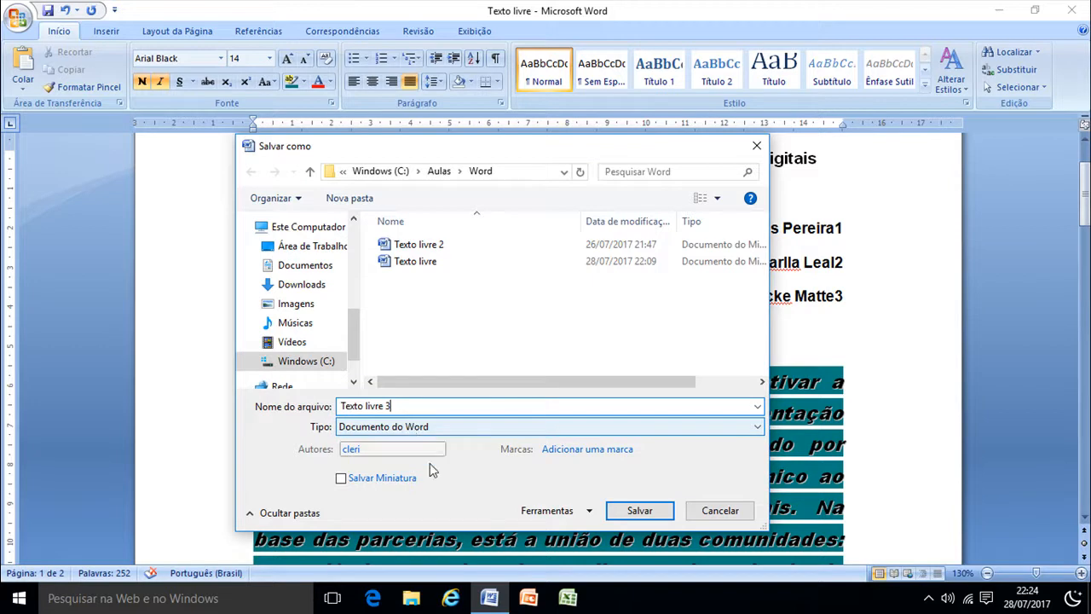
{"action": "left_click", "coordinate": [638, 511]}
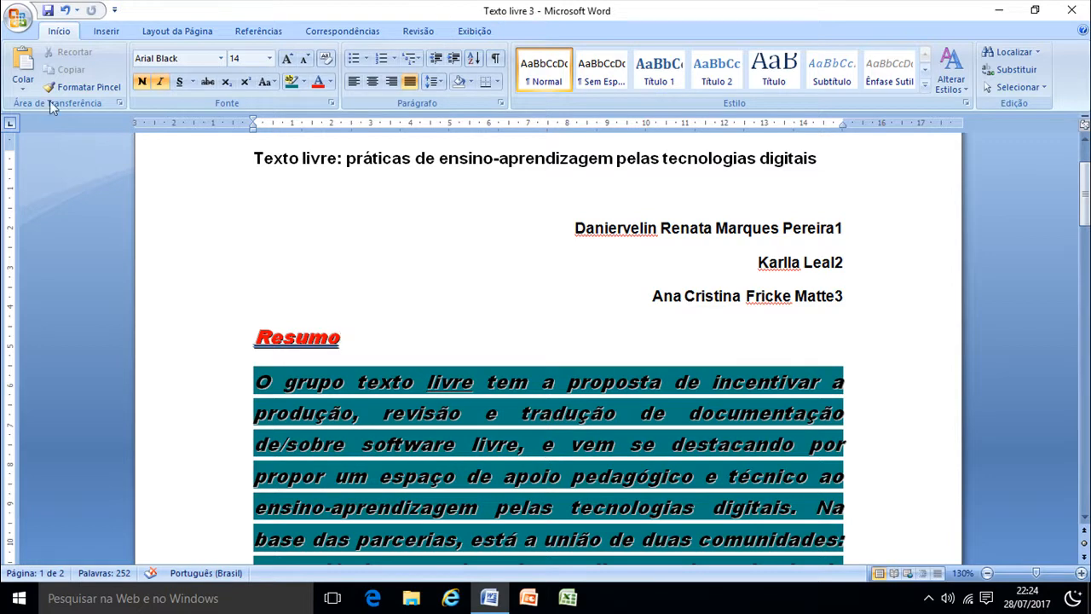
Open the recent document "Texto livre" to compare its text with the copy, and return to "Texto livre 3".
{"action": "left_click", "coordinate": [18, 20]}
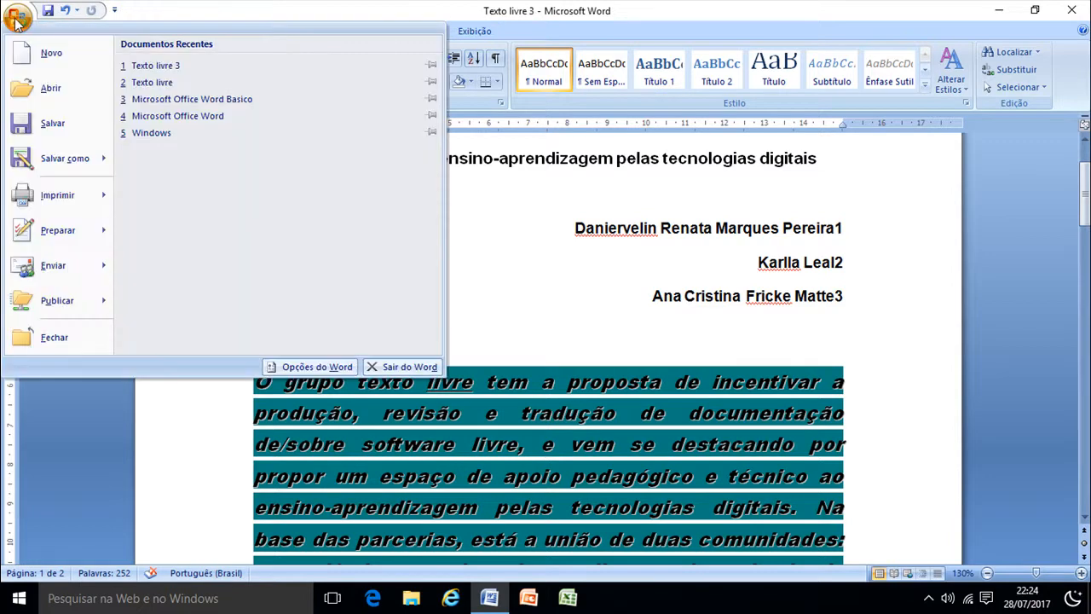
{"action": "left_click", "coordinate": [170, 81]}
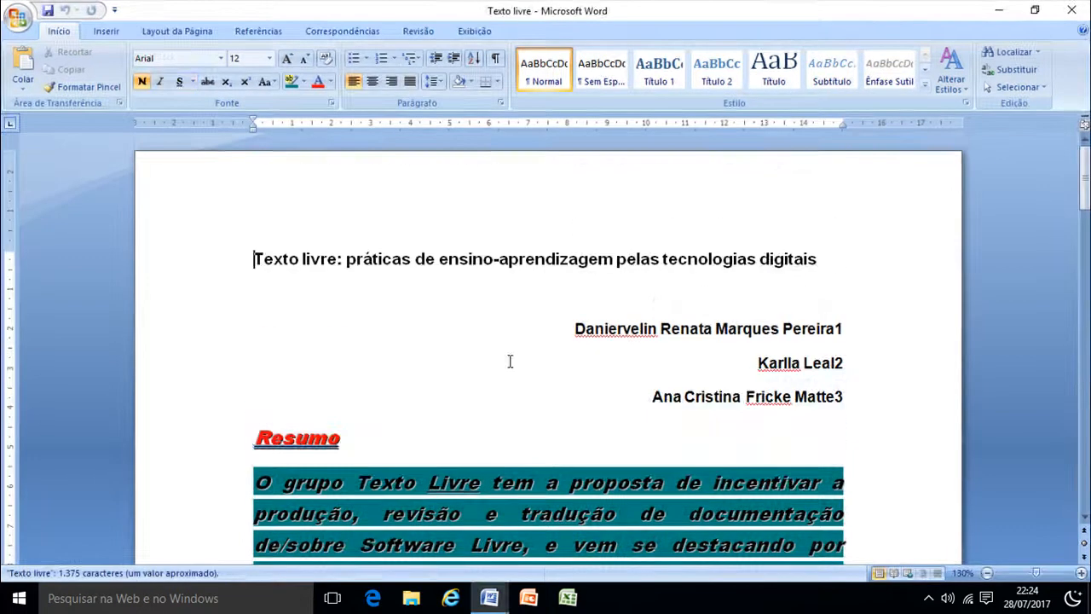
{"action": "scroll", "coordinate": [514, 360], "scroll_direction": "down", "scroll_amount": 3}
{"action": "left_click", "coordinate": [16, 13]}
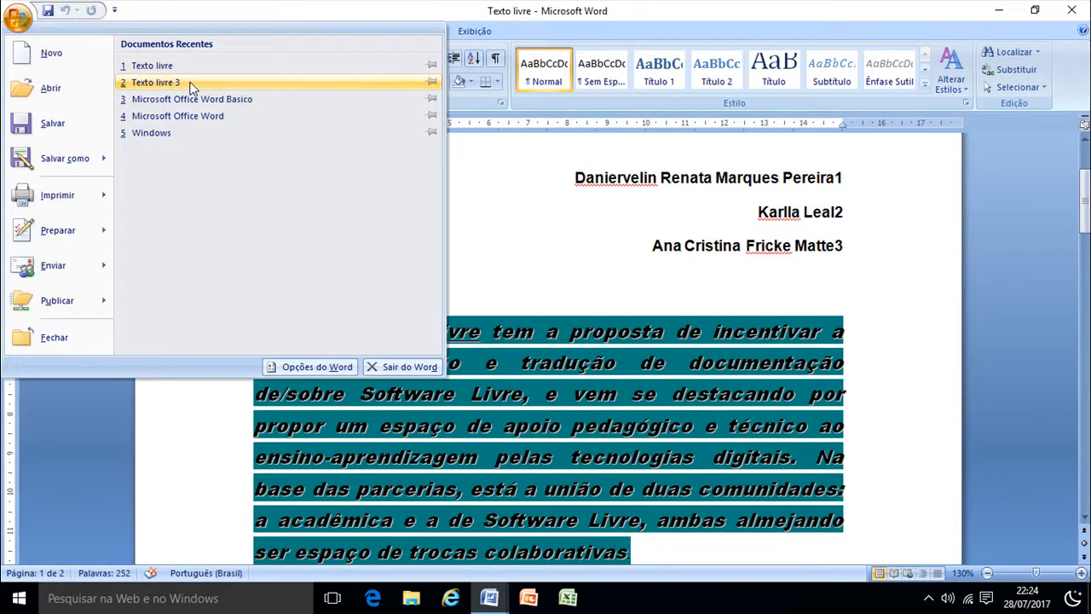
{"action": "left_click", "coordinate": [193, 82]}
Open "Texto livre 2" from the Word folder and look through its contents.
{"action": "left_click", "coordinate": [14, 17]}
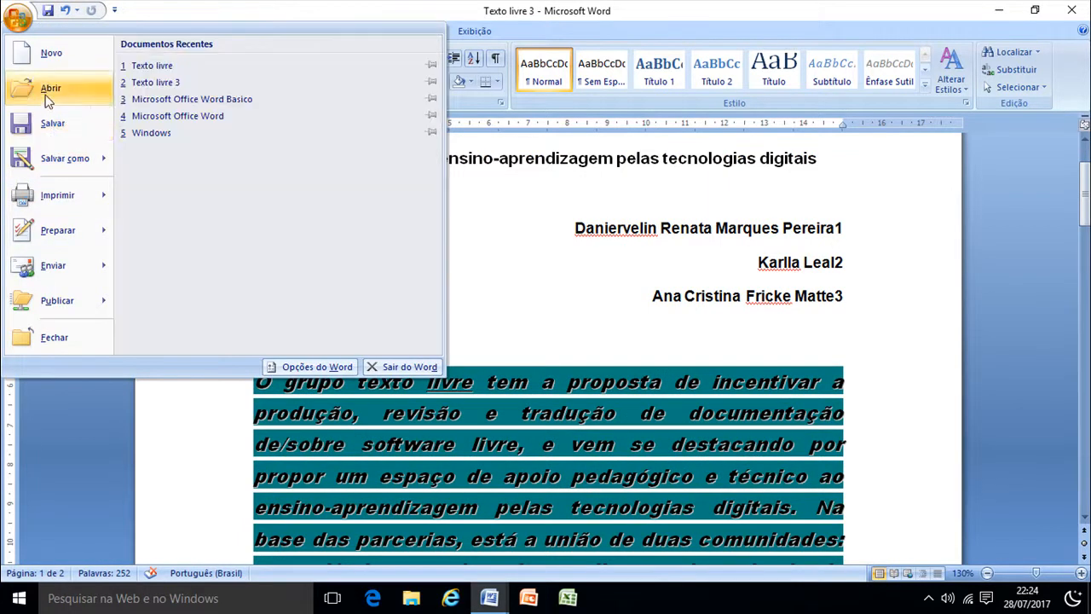
{"action": "left_click", "coordinate": [46, 94]}
{"action": "left_click", "coordinate": [186, 111]}
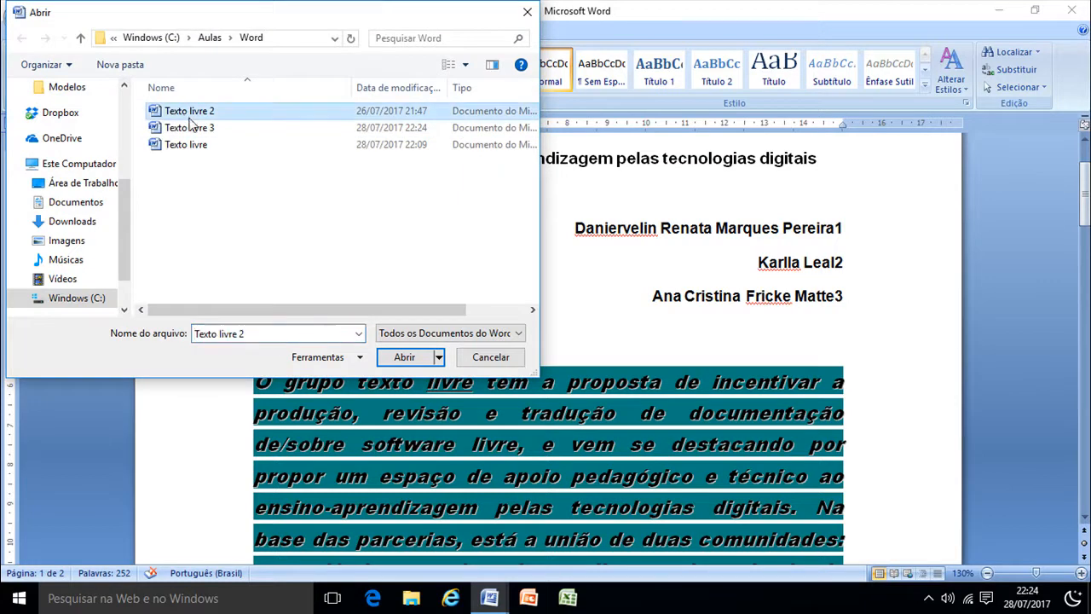
{"action": "double_click", "coordinate": [186, 111]}
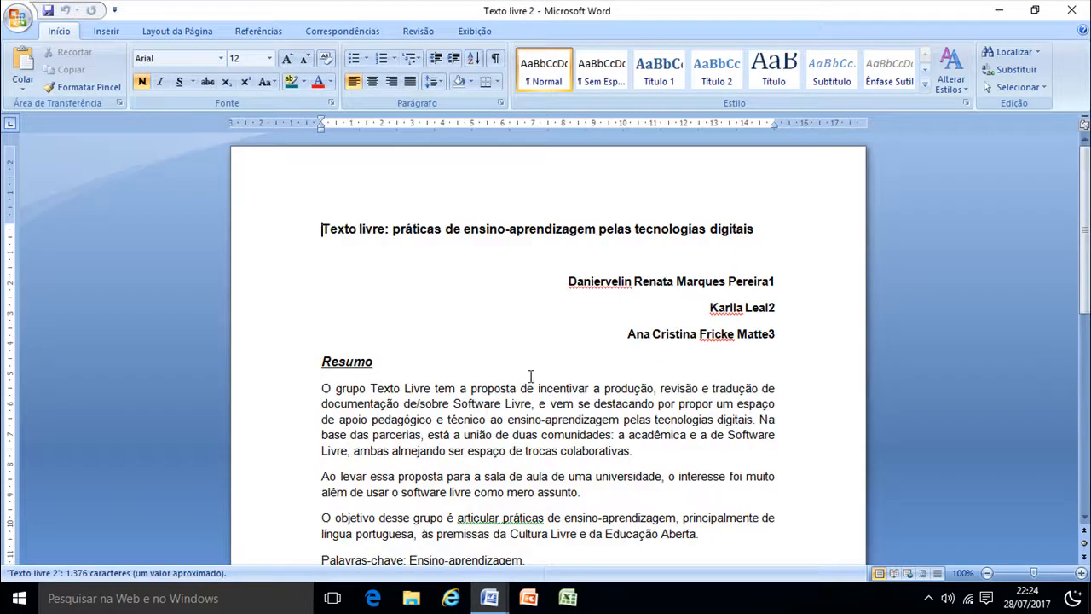
{"action": "scroll", "coordinate": [537, 364], "scroll_direction": "down", "scroll_amount": 4}
{"action": "scroll", "coordinate": [535, 366], "scroll_direction": "down", "scroll_amount": 6}
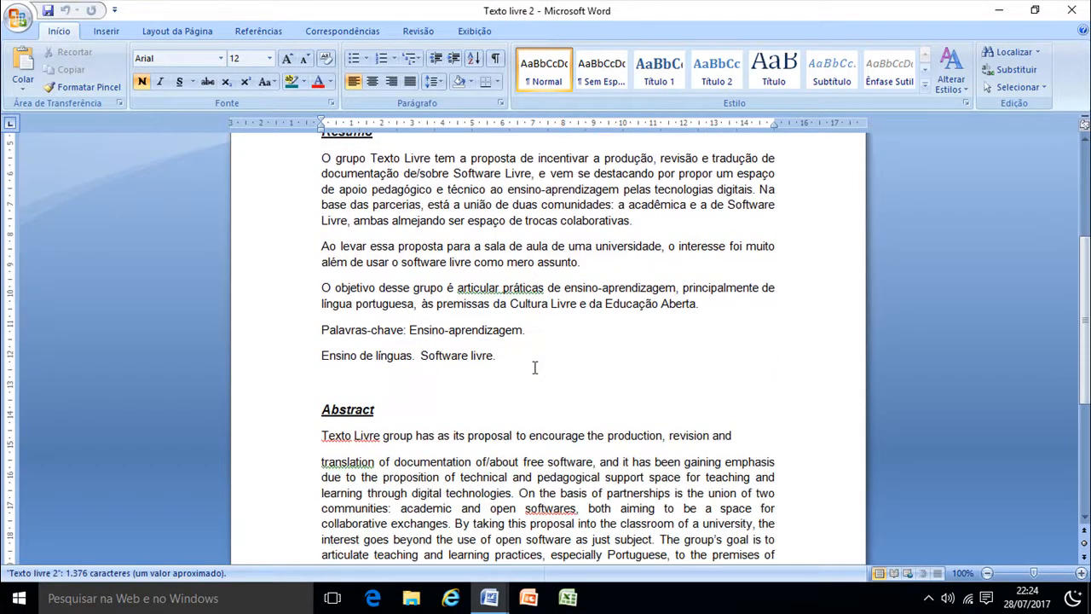
{"action": "scroll", "coordinate": [534, 369], "scroll_direction": "up", "scroll_amount": 10}
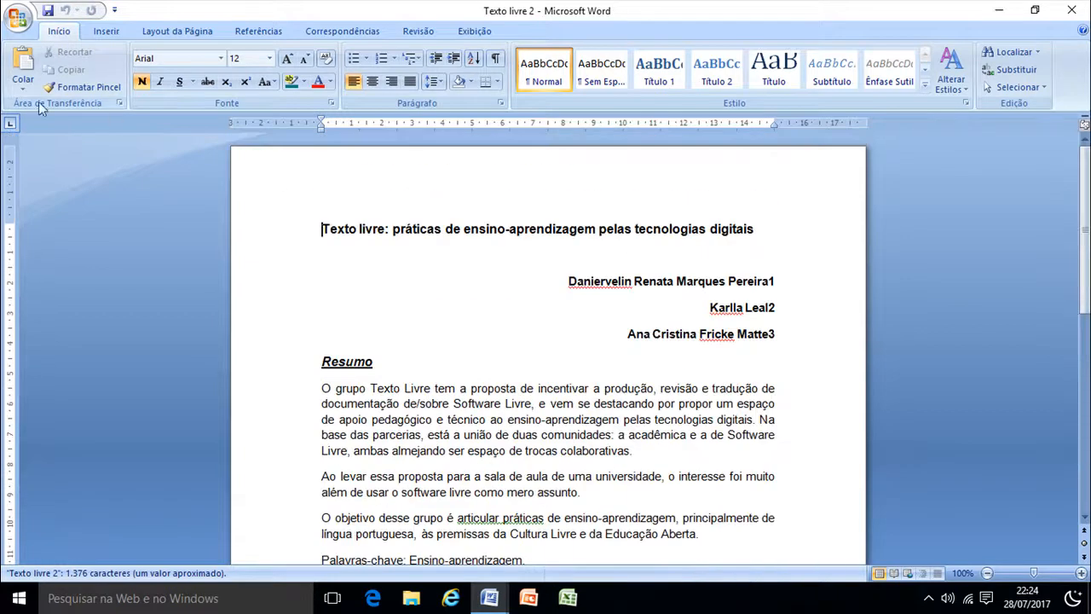
Switch back to the recent document "Texto livre" and show its "Resumo" section.
{"action": "left_click", "coordinate": [19, 19]}
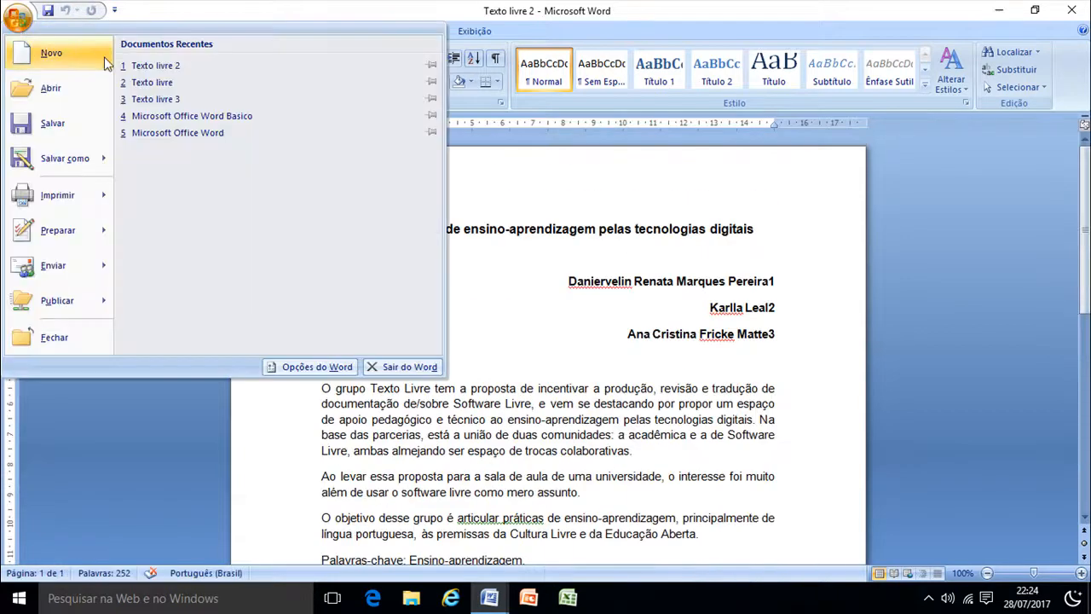
{"action": "left_click", "coordinate": [153, 81]}
{"action": "scroll", "coordinate": [563, 323], "scroll_direction": "up", "scroll_amount": 3}
{"action": "scroll", "coordinate": [562, 324], "scroll_direction": "down", "scroll_amount": 3}
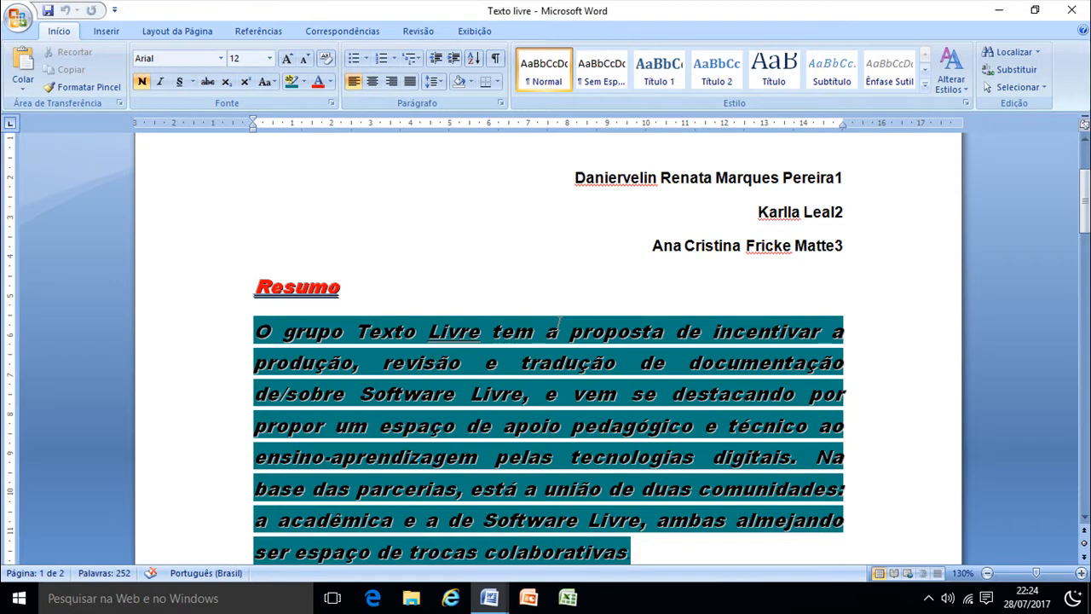